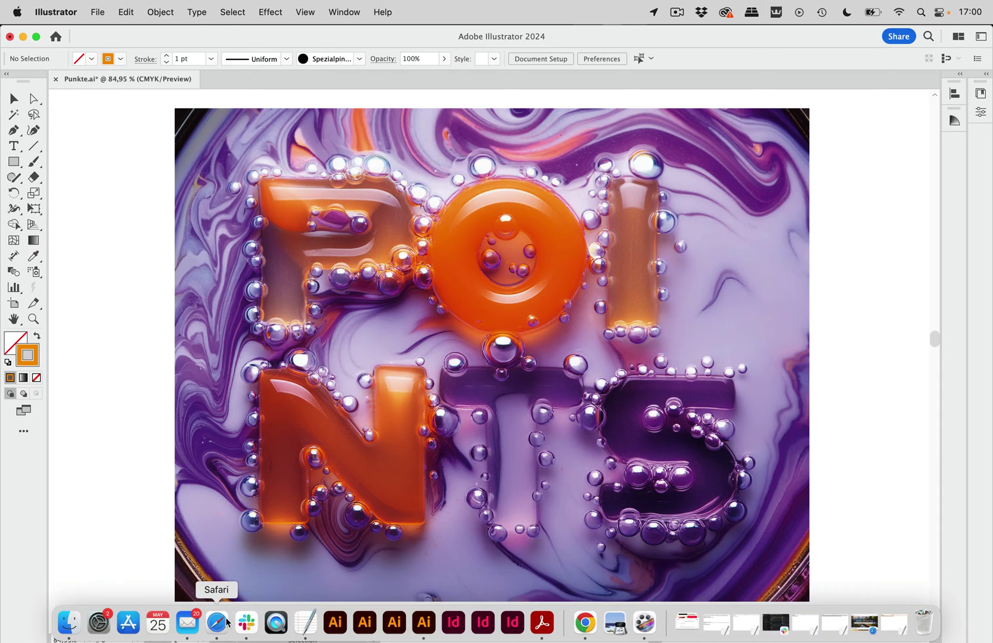
Switch to Firefly in Safari and generate images from "bubbly translucent stirred liquid view from above, violet, orange and small white bubbles"
click(220, 623)
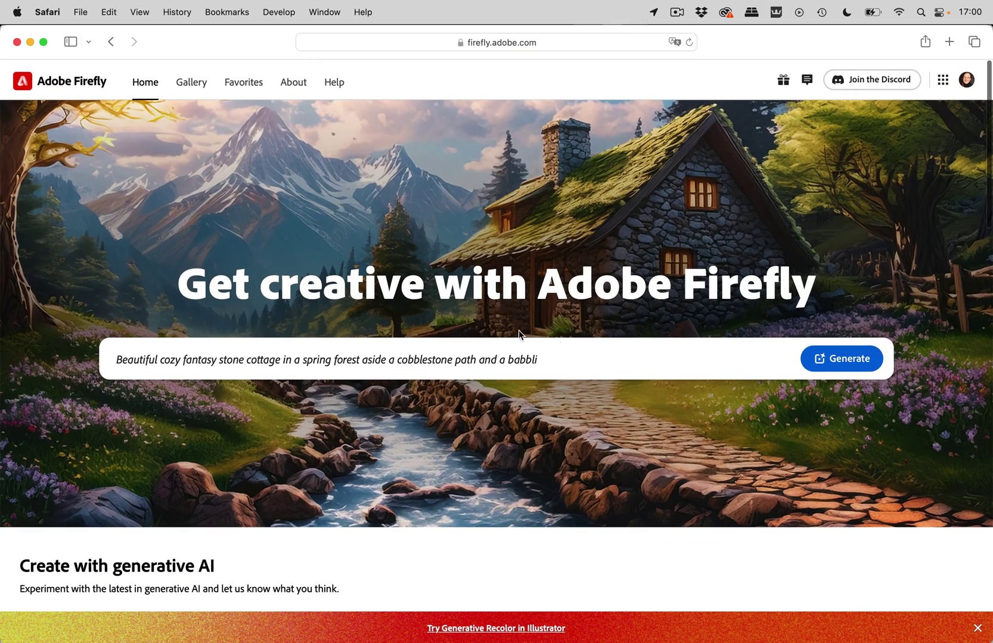
click(589, 356)
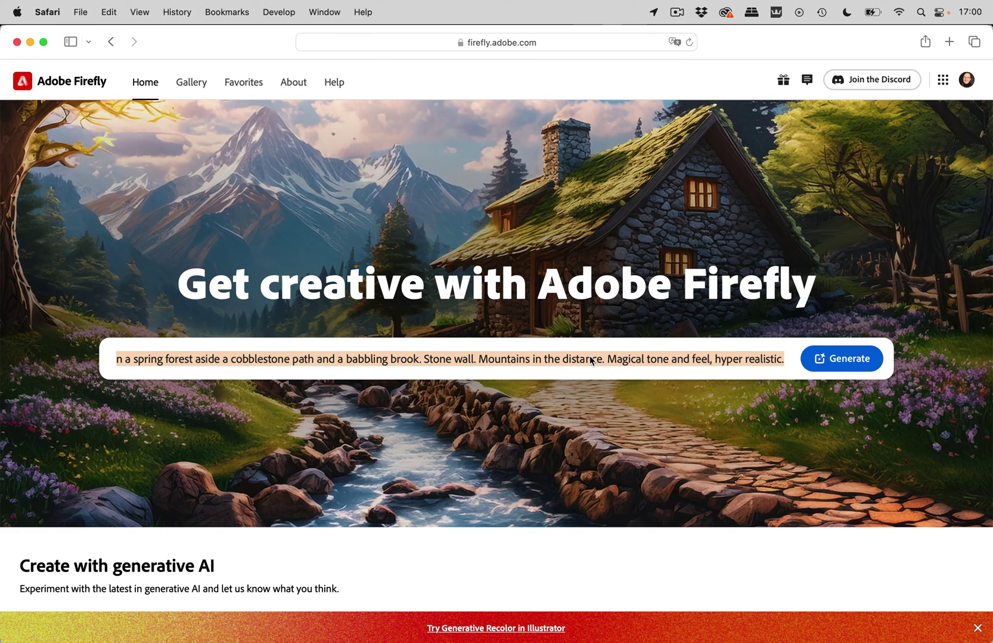
text(bubbly translucent stirred liquid view from above, violet, orange and small white bubbles)
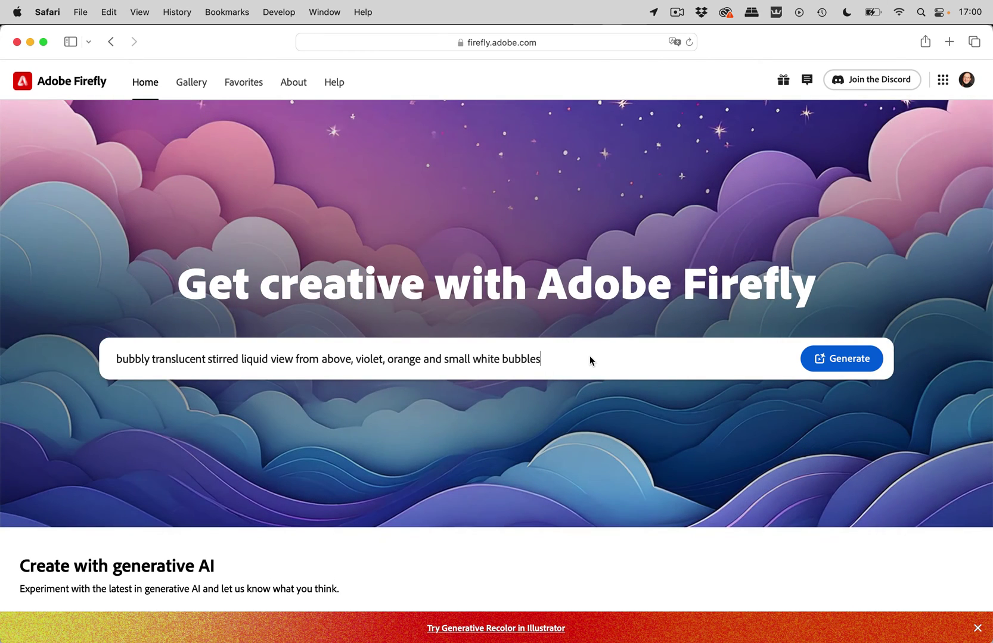
click(848, 362)
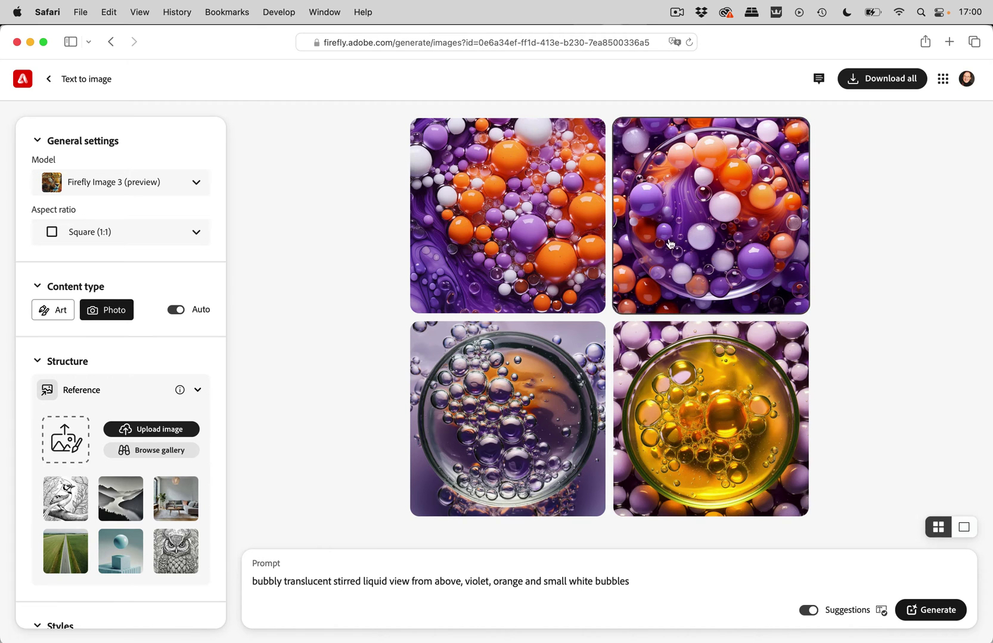
Download the first generated image, with the densely packed violet, orange and white bubbles, and dismiss the Adobe Express offer
mouse_move(544, 191)
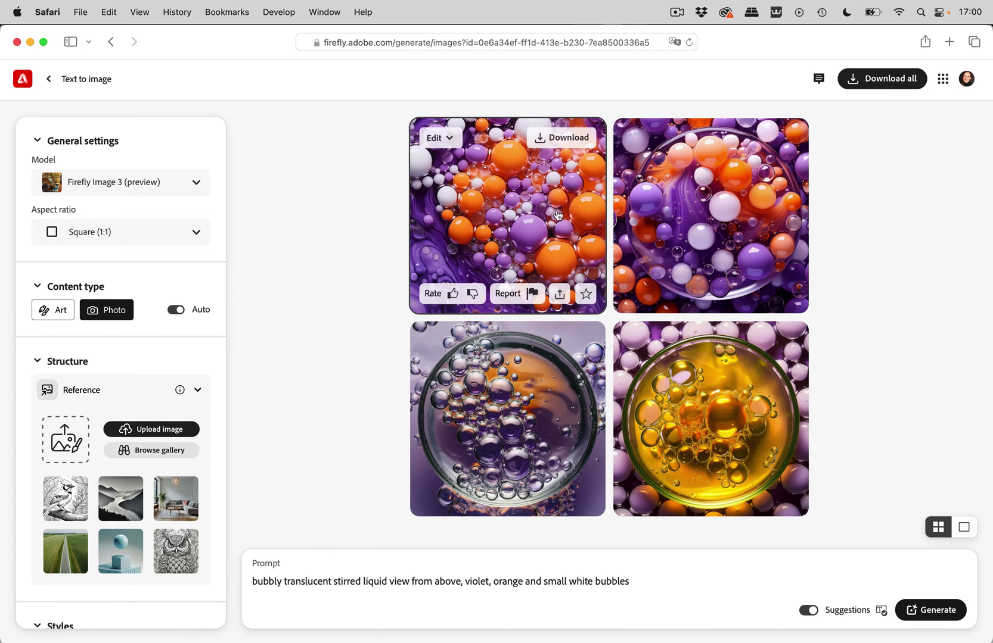
click(559, 142)
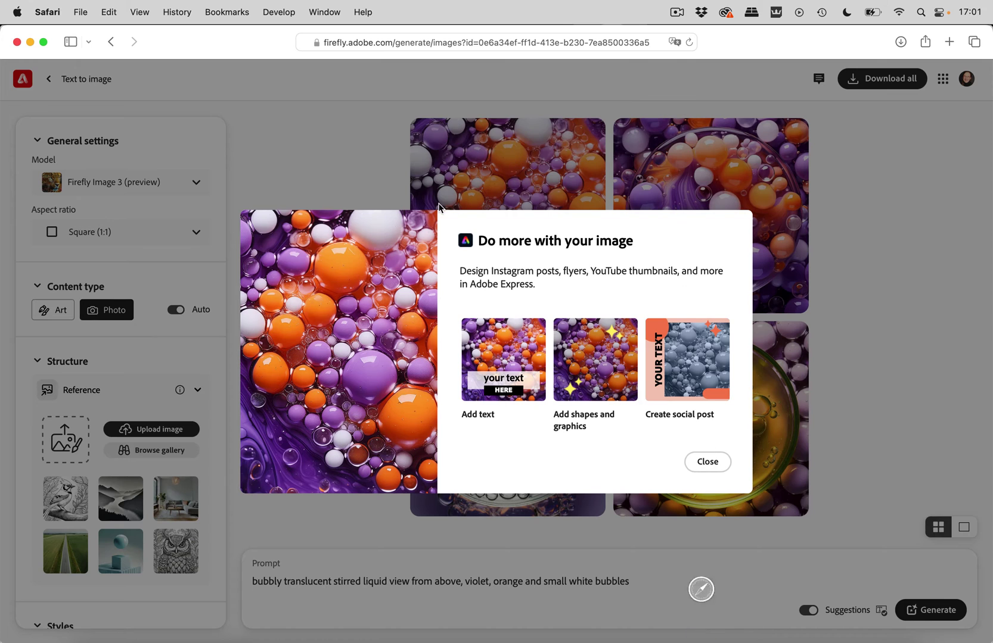
click(709, 471)
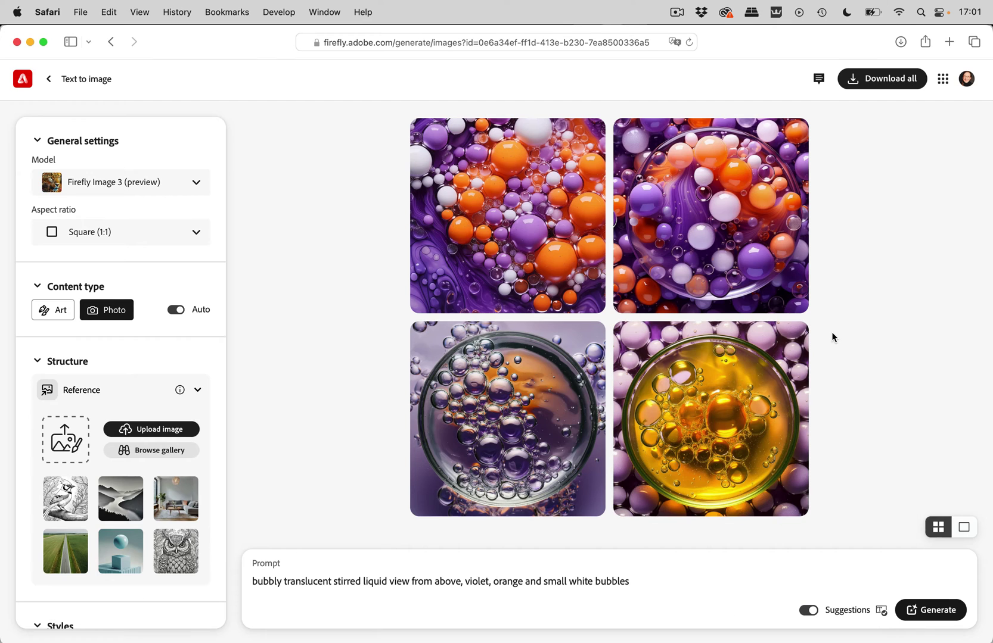
Look through the available generation settings and all style effects, from Movements and Themes to Materials and Concepts
mouse_move(770, 144)
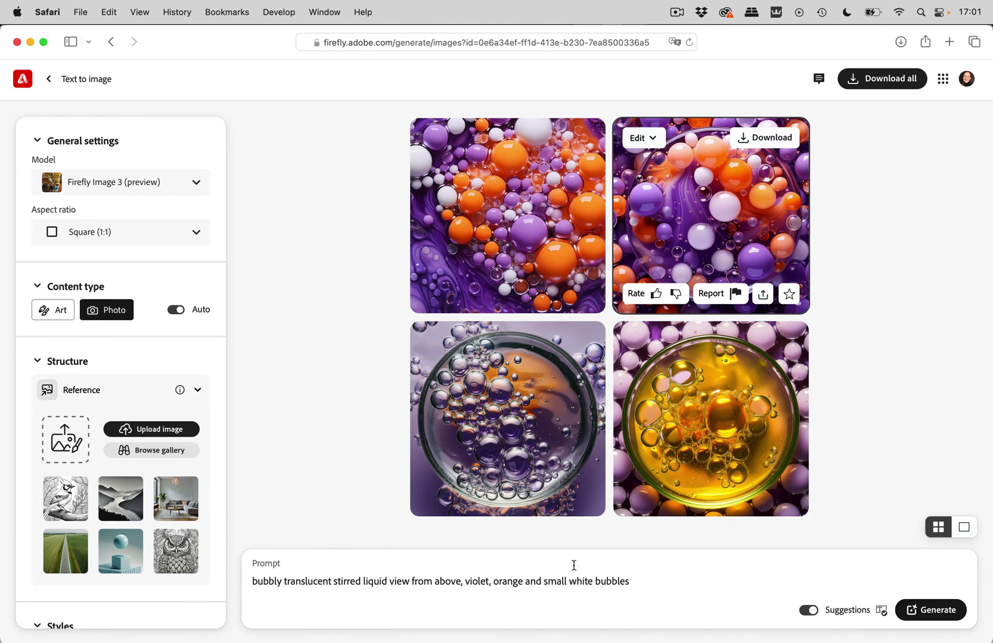
scroll(137, 496, down, 12)
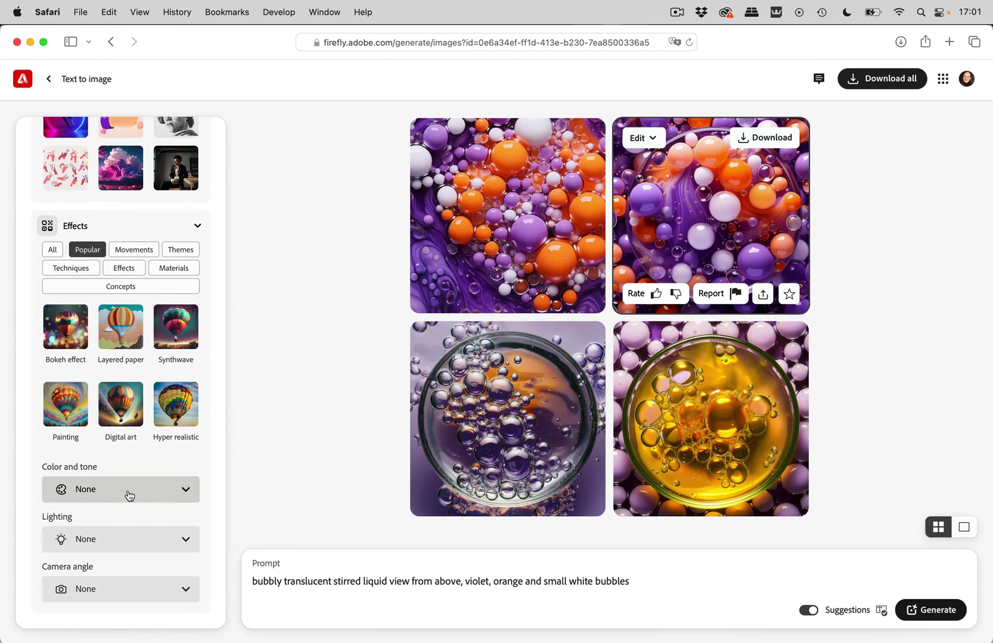
scroll(178, 343, up, 1)
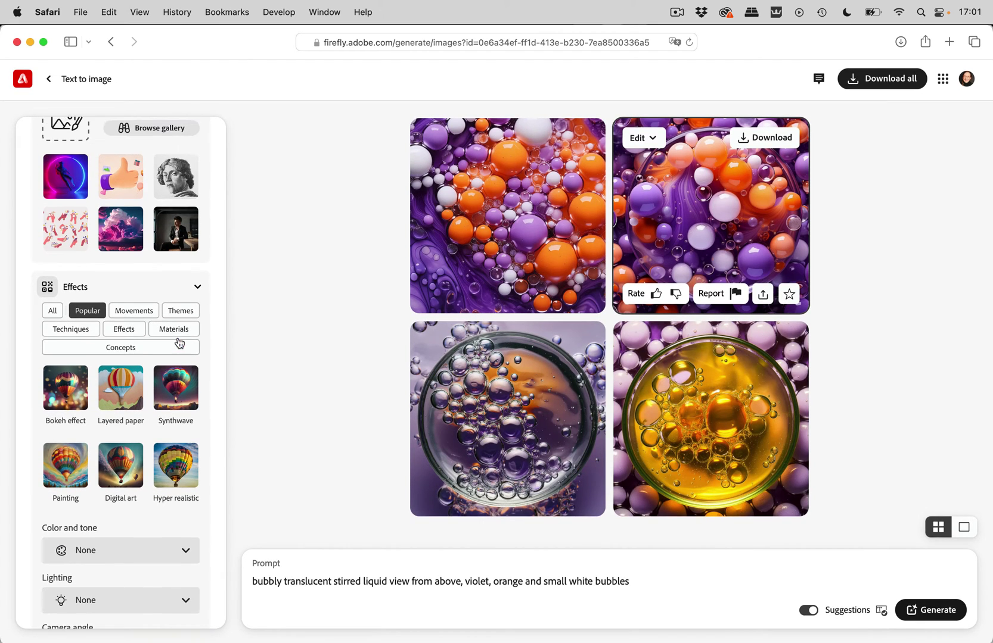
click(53, 316)
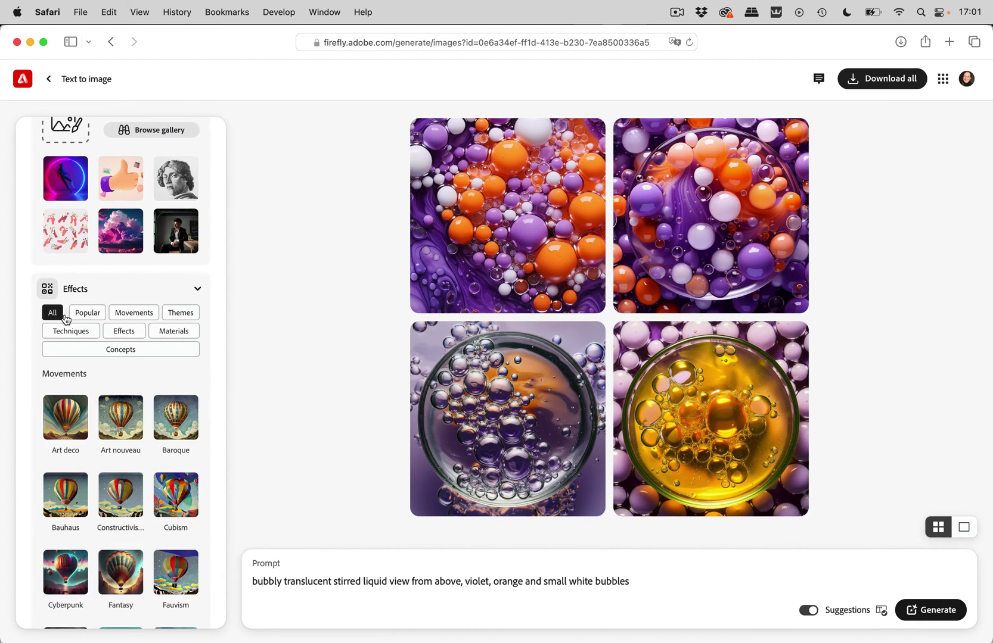
scroll(116, 316, down, 5)
scroll(113, 320, down, 15)
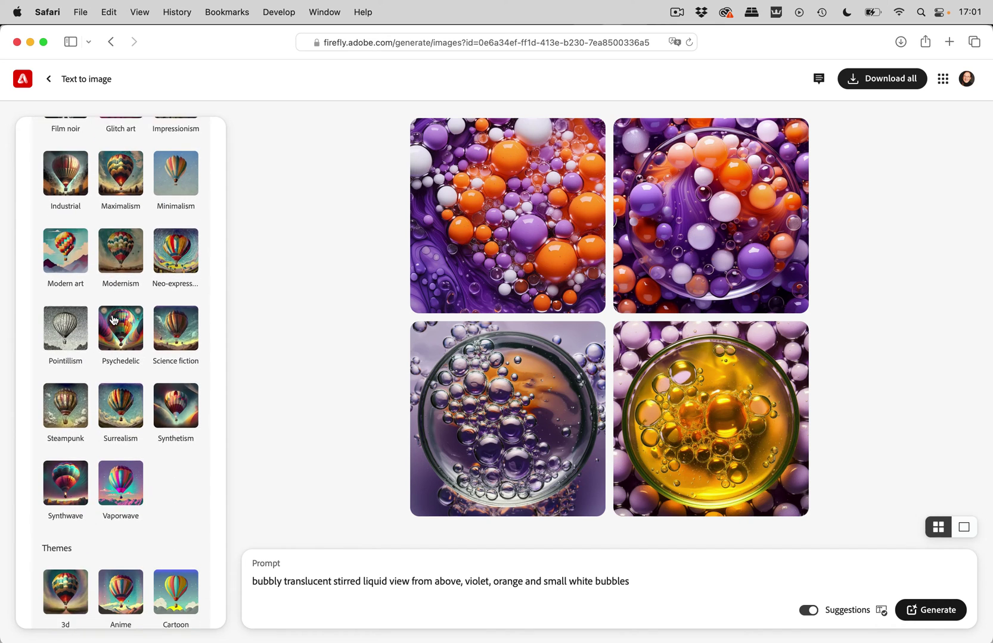
scroll(113, 320, down, 18)
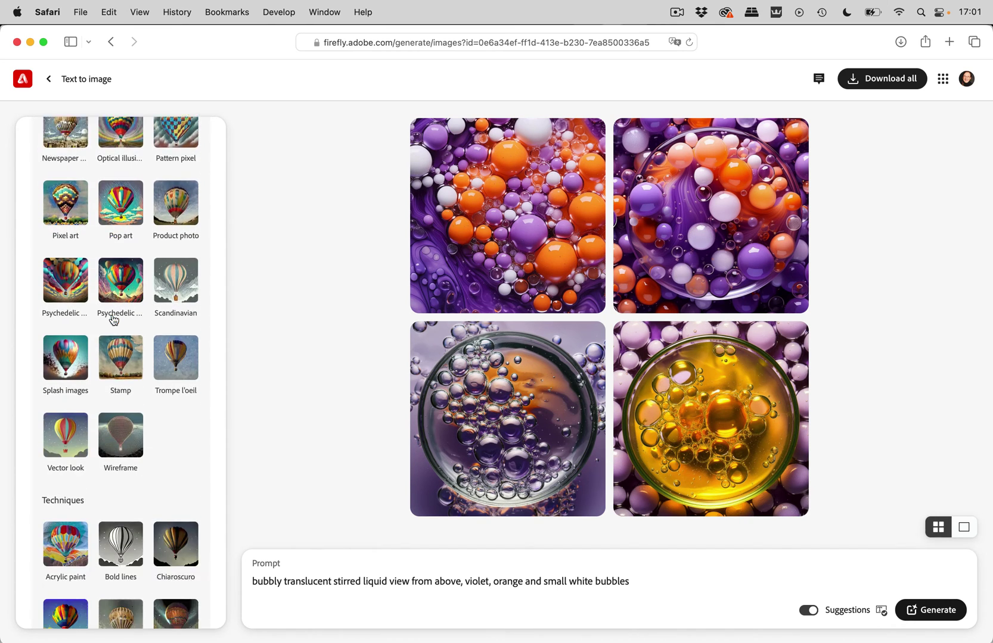
scroll(114, 320, down, 12)
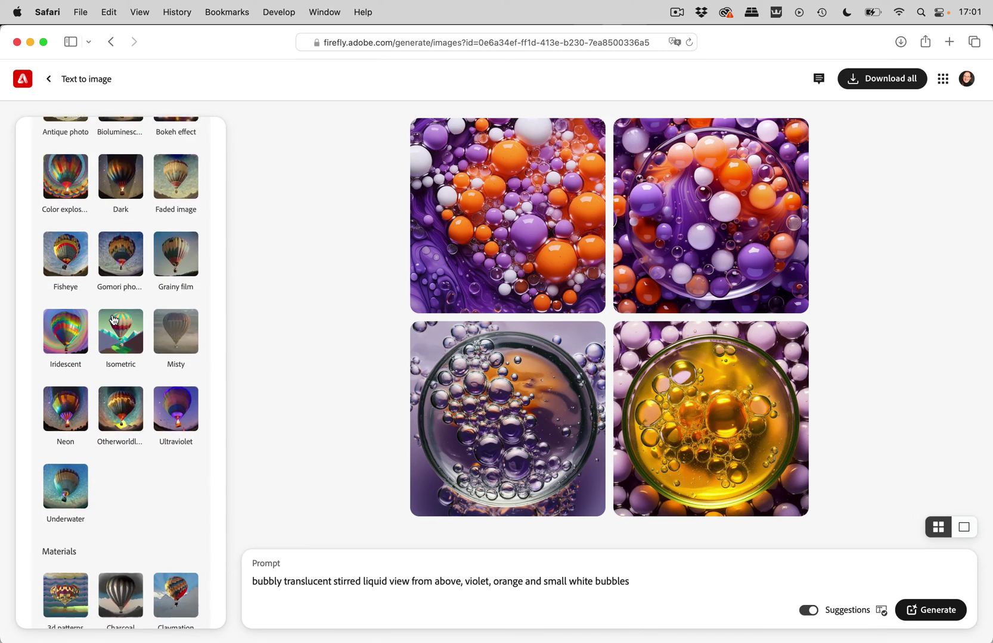
scroll(113, 320, down, 2)
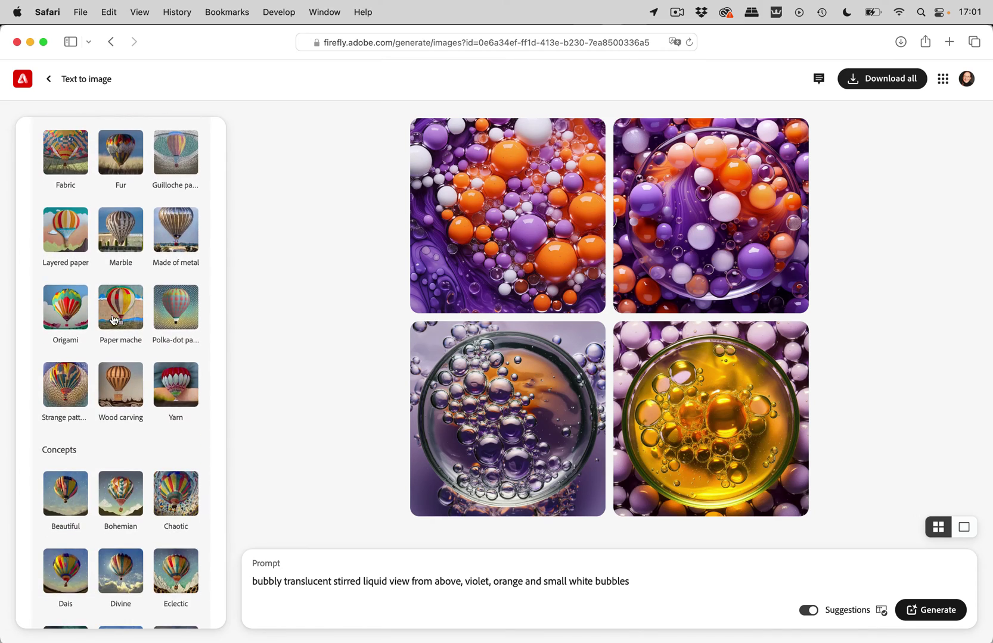
scroll(113, 321, up, 20)
scroll(112, 326, up, 10)
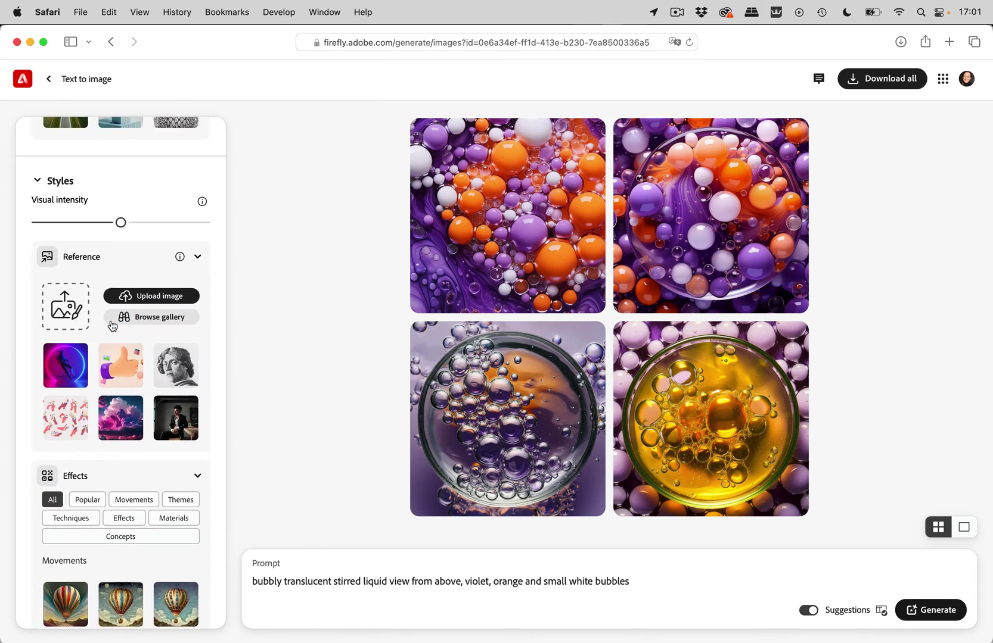
scroll(116, 187, up, 10)
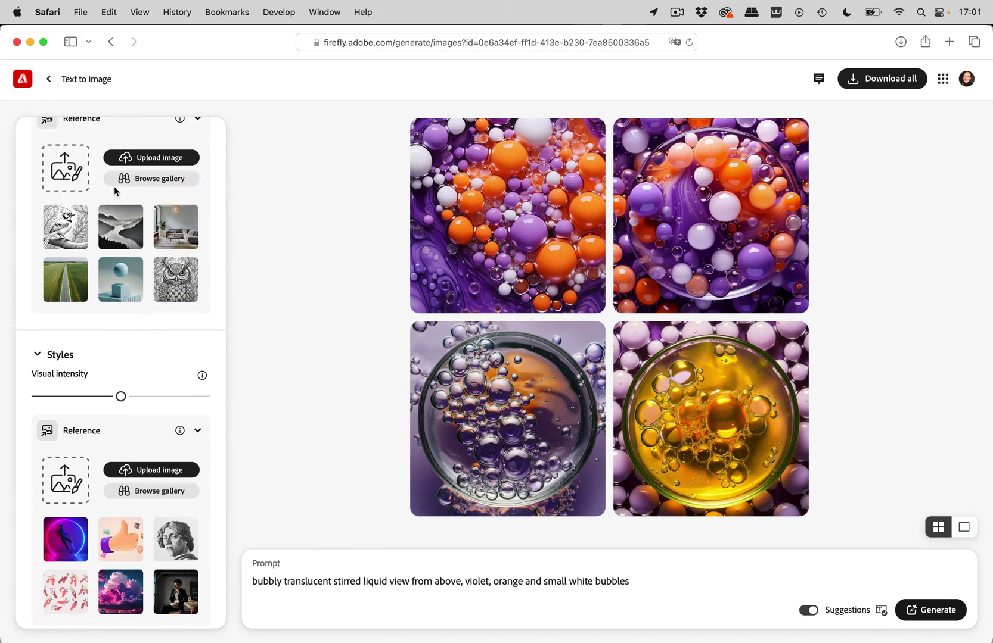
Switch to Illustrator and capture a screenshot of the black two-line POINTS lettering with some white space around it
click(31, 42)
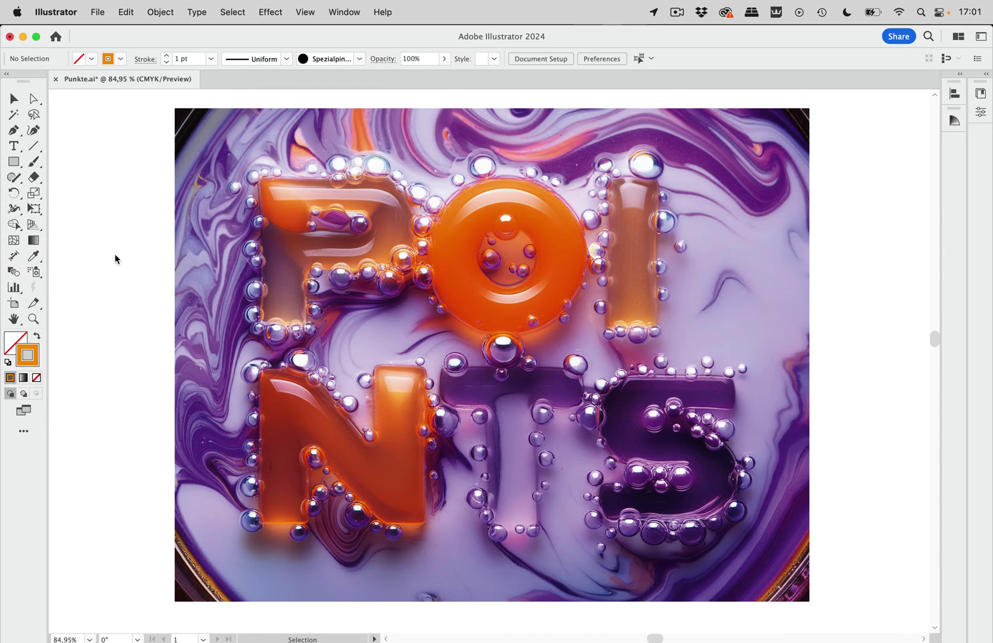
scroll(115, 254, down, 10)
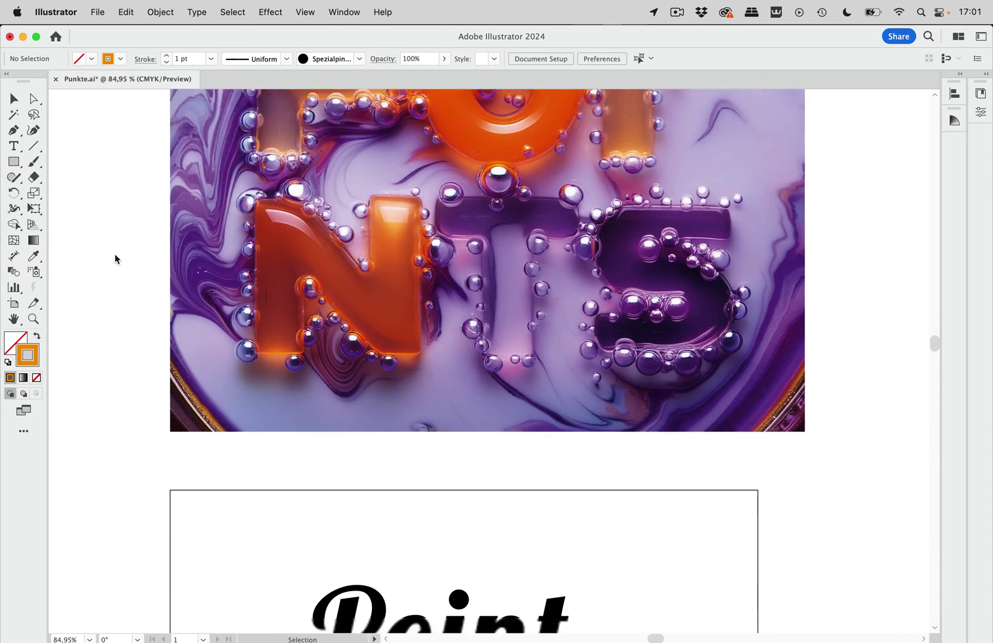
scroll(115, 254, down, 7)
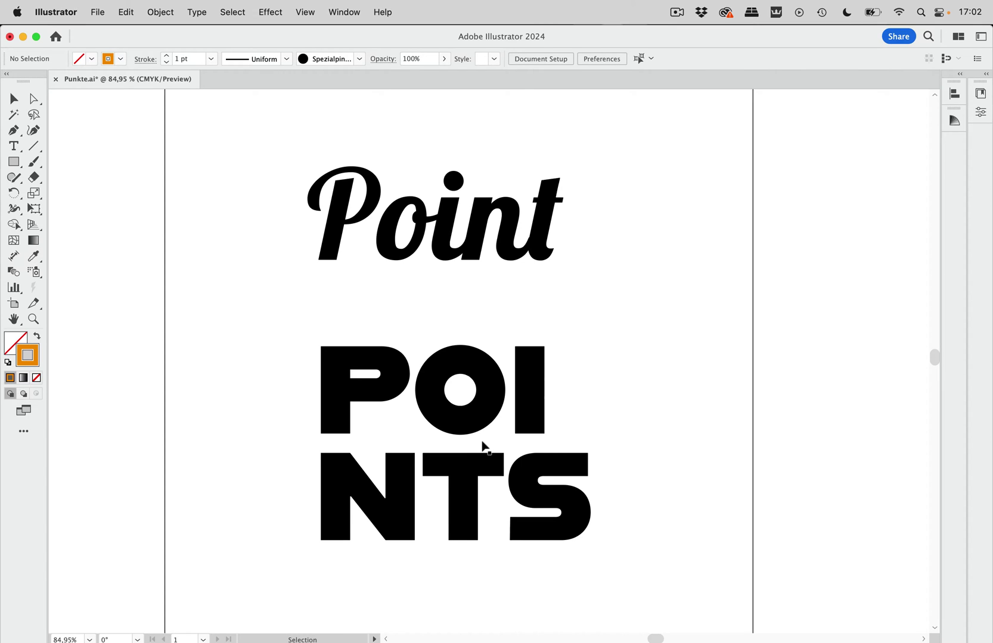
scroll(483, 445, down, 3)
scroll(502, 423, up, 5)
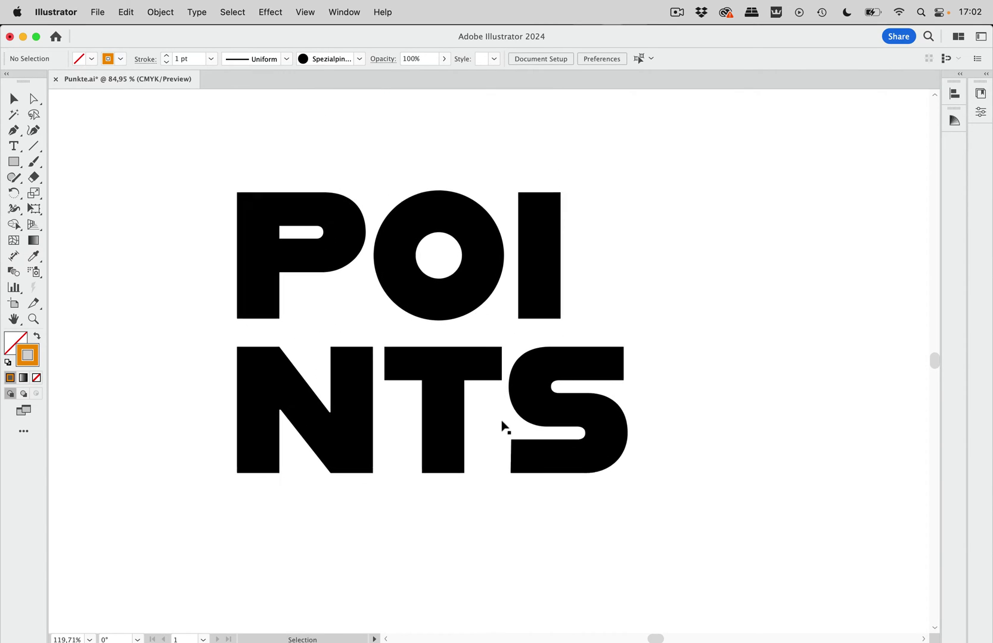
click(454, 296)
click(734, 227)
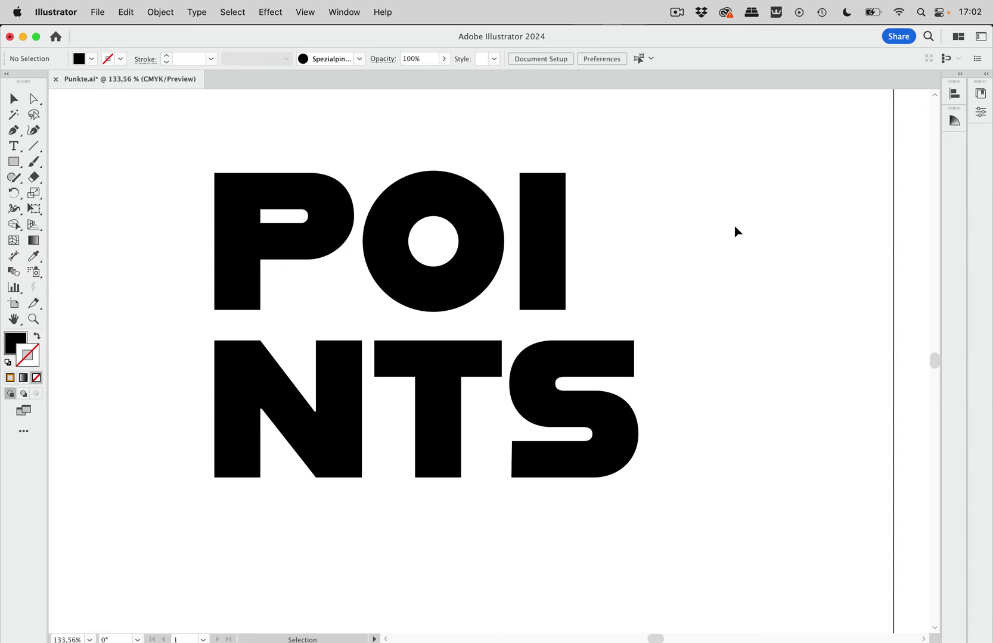
scroll(718, 239, left, 3)
scroll(717, 239, up, 2)
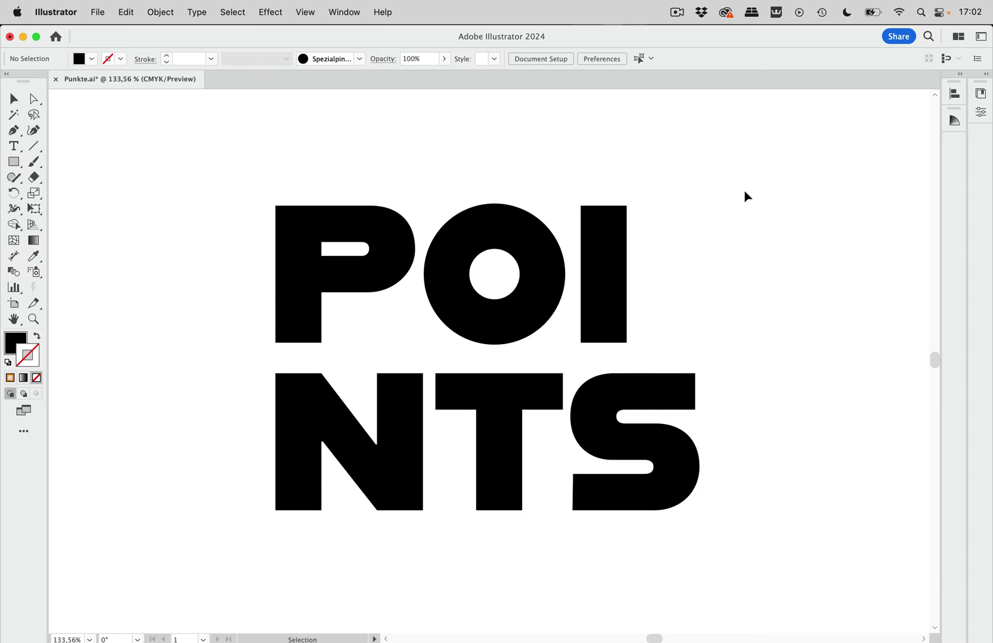
key(l)
drag(223, 136, 747, 595)
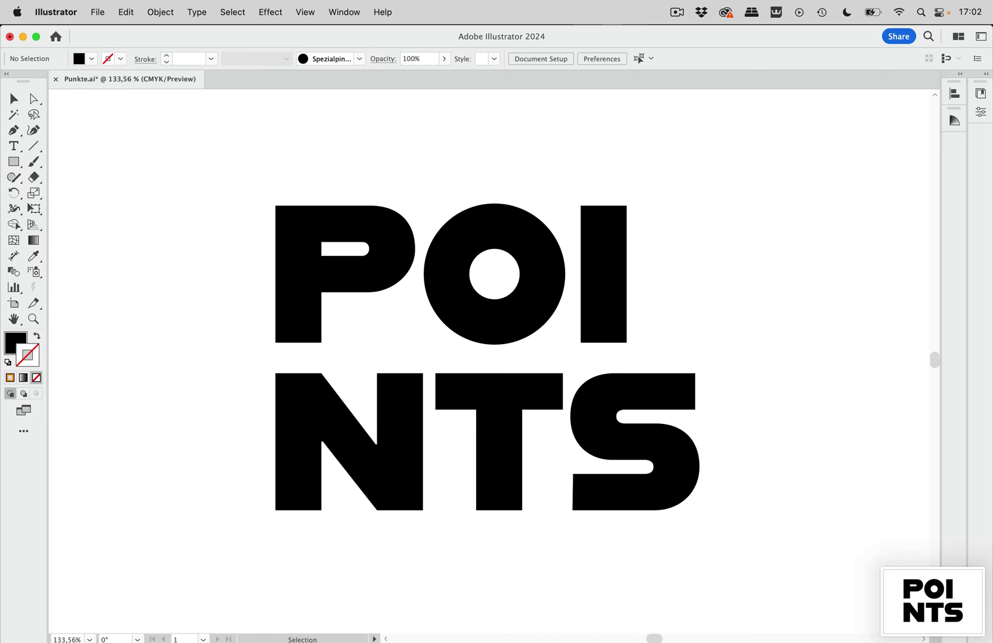
Return to Firefly in Safari and upload "Screenshot 2024-05-25 at 17.02.22" from the Desktop as the structure reference, accepting the upload terms
mouse_move(542, 622)
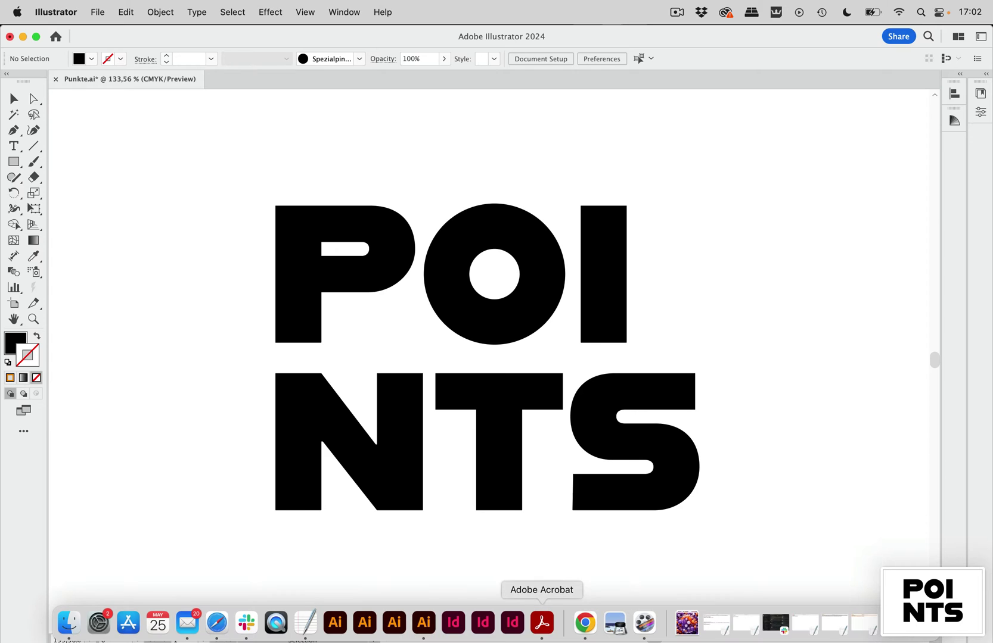
click(218, 631)
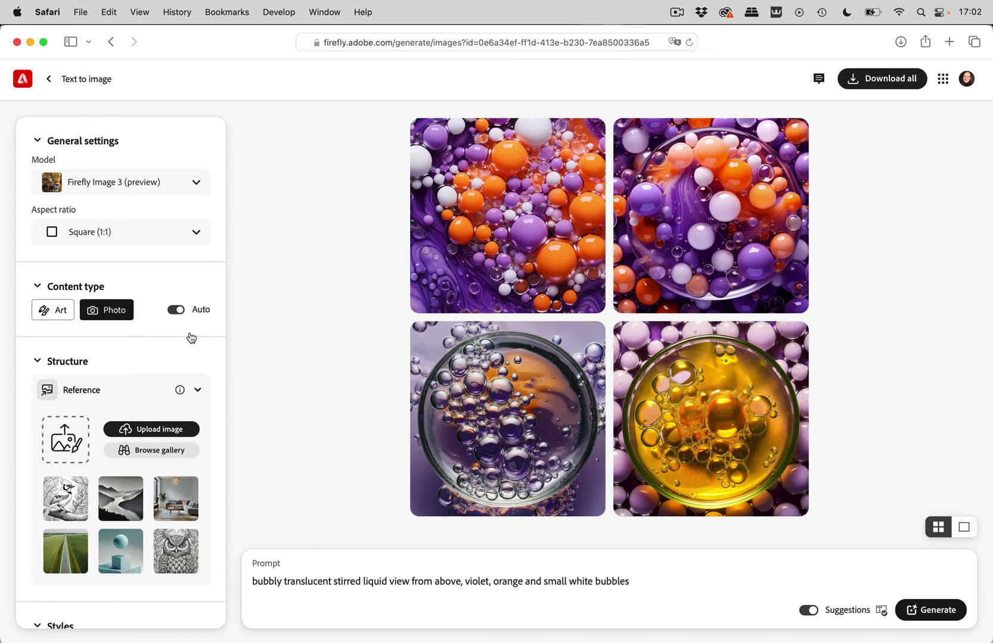
scroll(116, 322, down, 3)
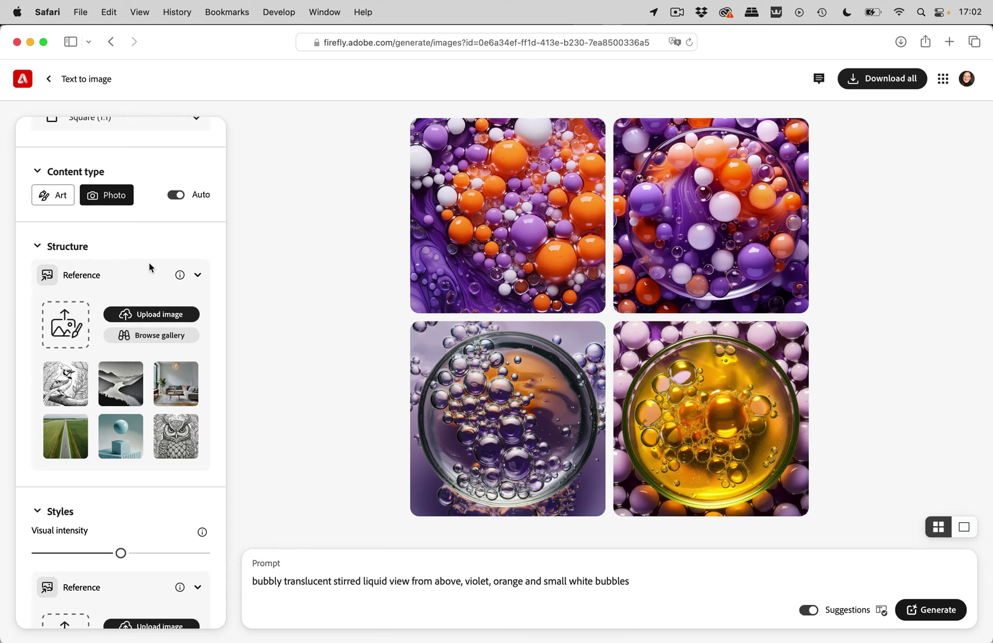
scroll(149, 268, down, 2)
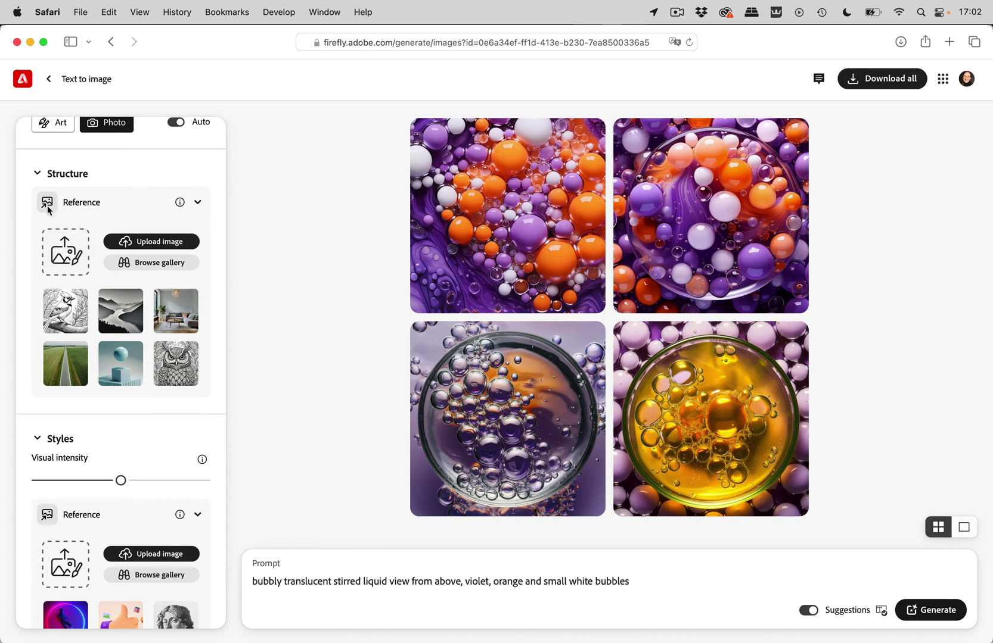
click(150, 247)
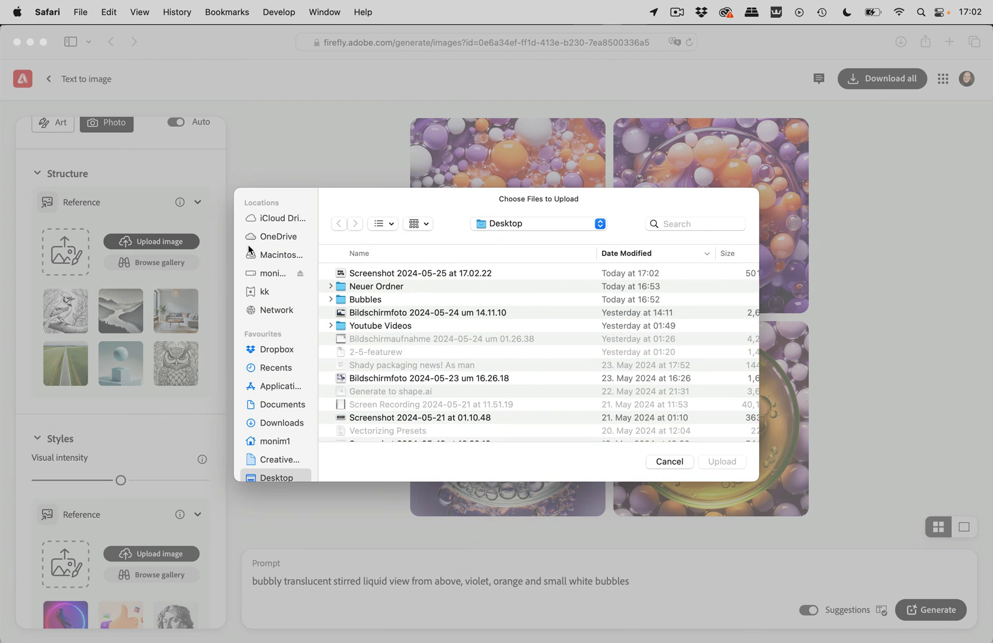
click(418, 272)
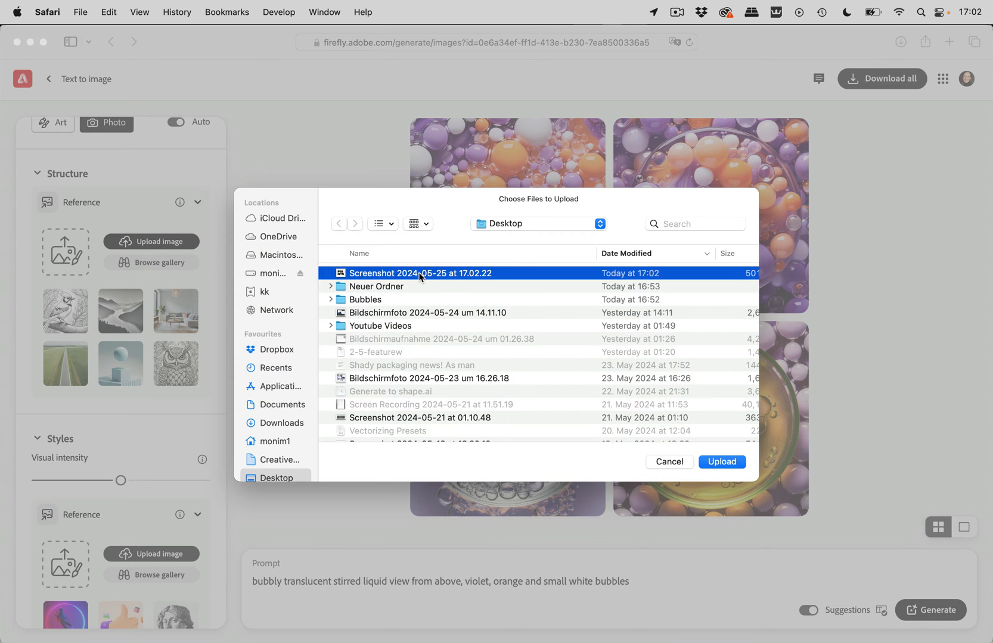
key(space)
key(space)
click(721, 461)
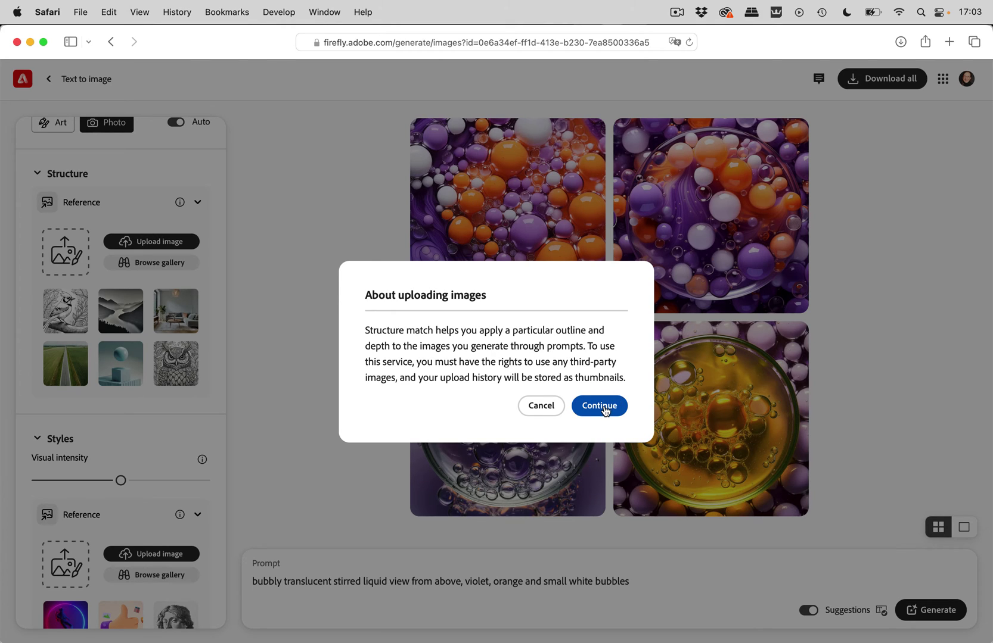
click(599, 405)
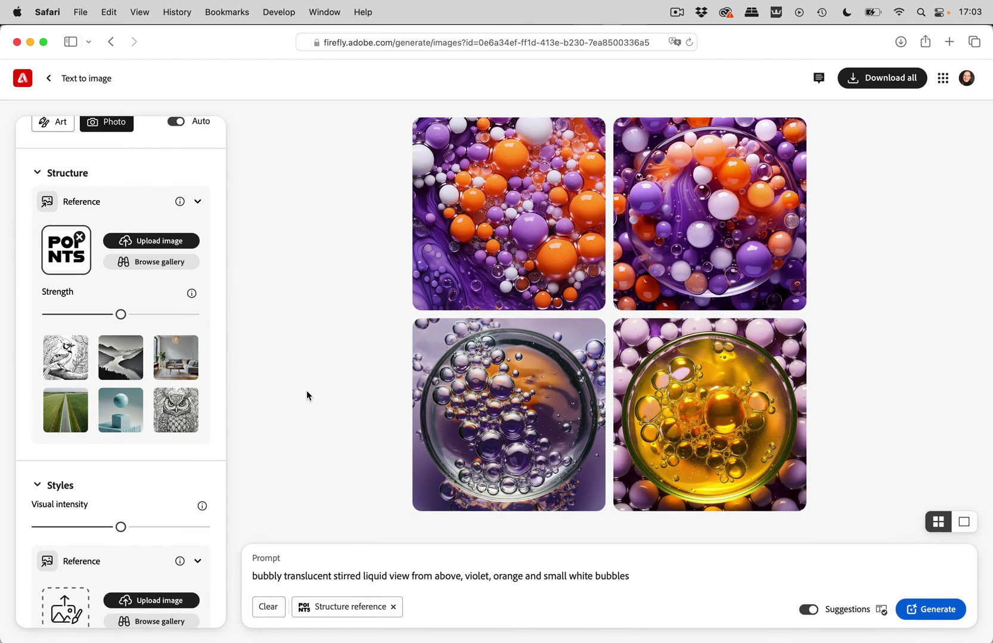
Set the strength of the POINTS structure reference to its maximum
scroll(164, 484, down, 3)
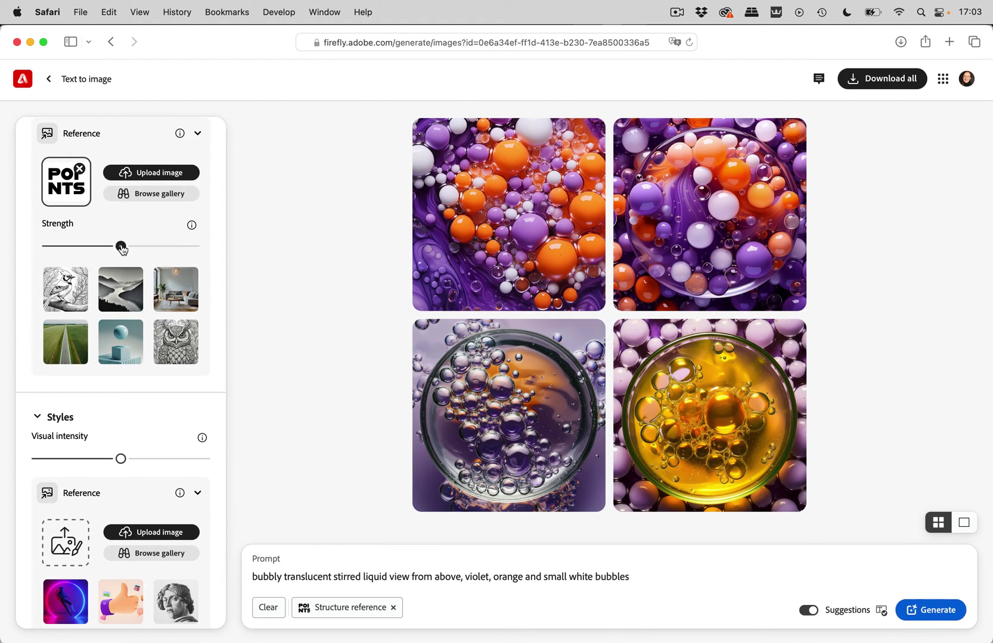
drag(122, 248, 198, 260)
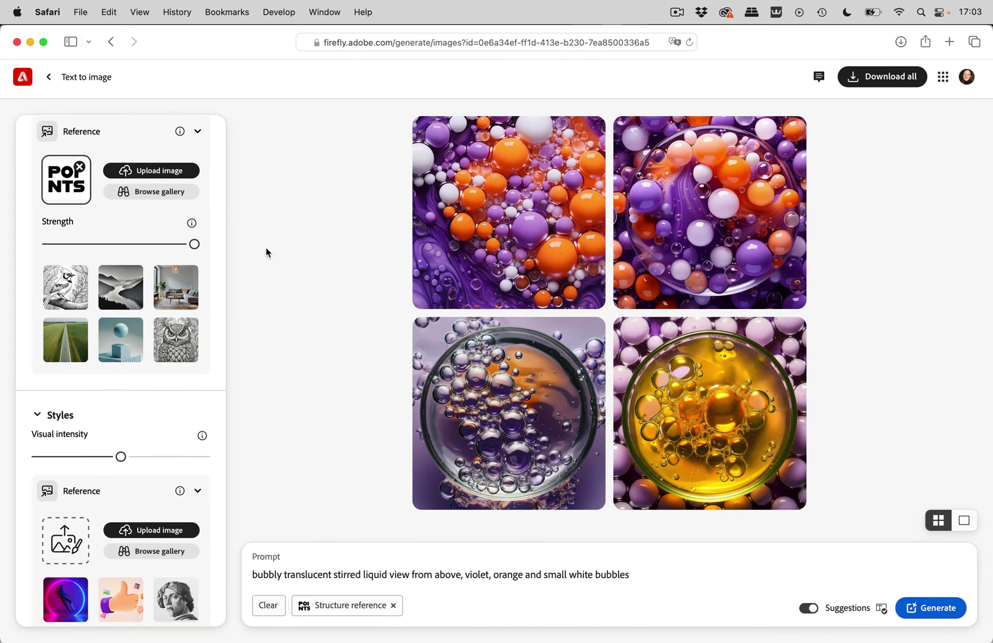
scroll(154, 425, down, 5)
scroll(152, 422, down, 1)
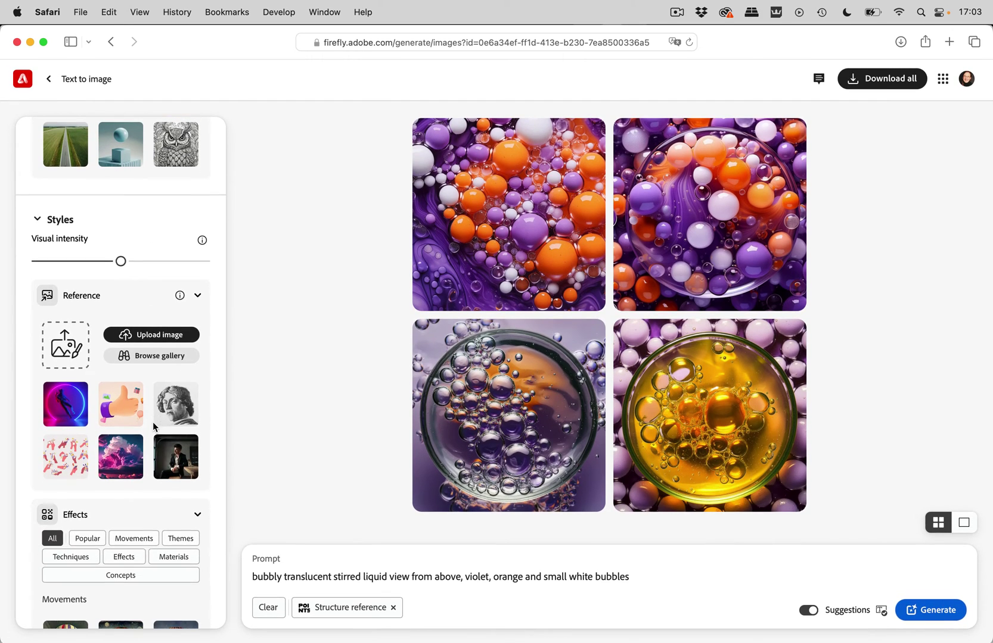
Upload the Downloads image "Firefly bubbly translucent stirred liquid view from above, violet, orange and small white bubbles 19.jpg" as the style reference, previewing it first
click(168, 336)
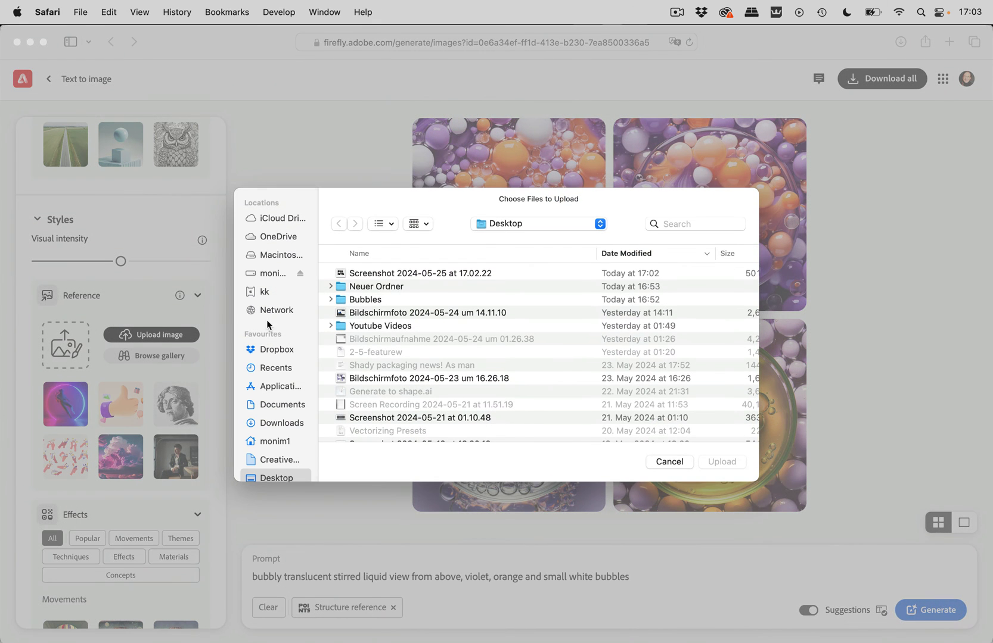
click(288, 424)
click(417, 273)
key(space)
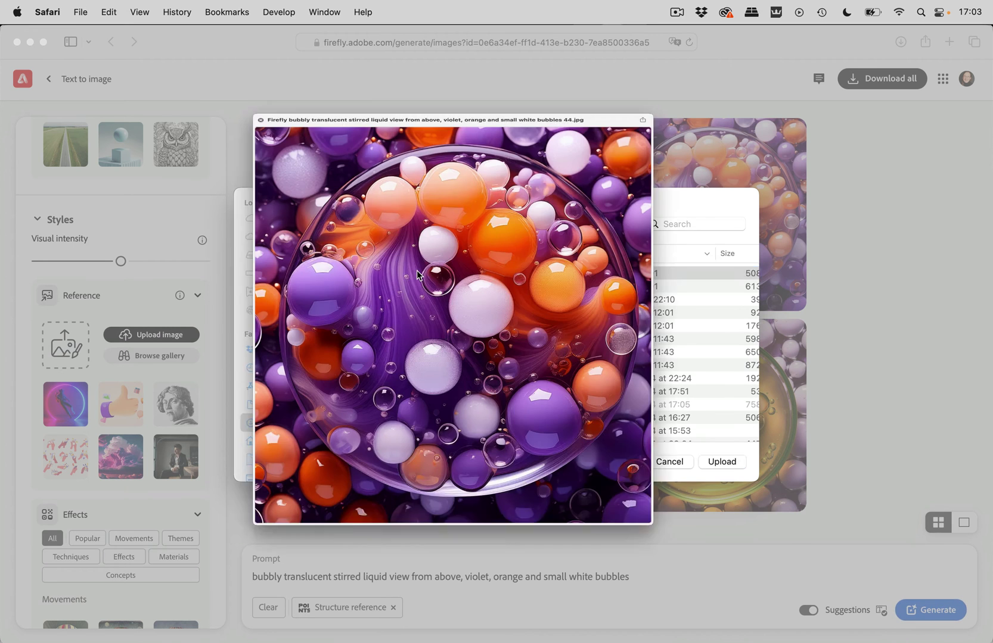
key(Down)
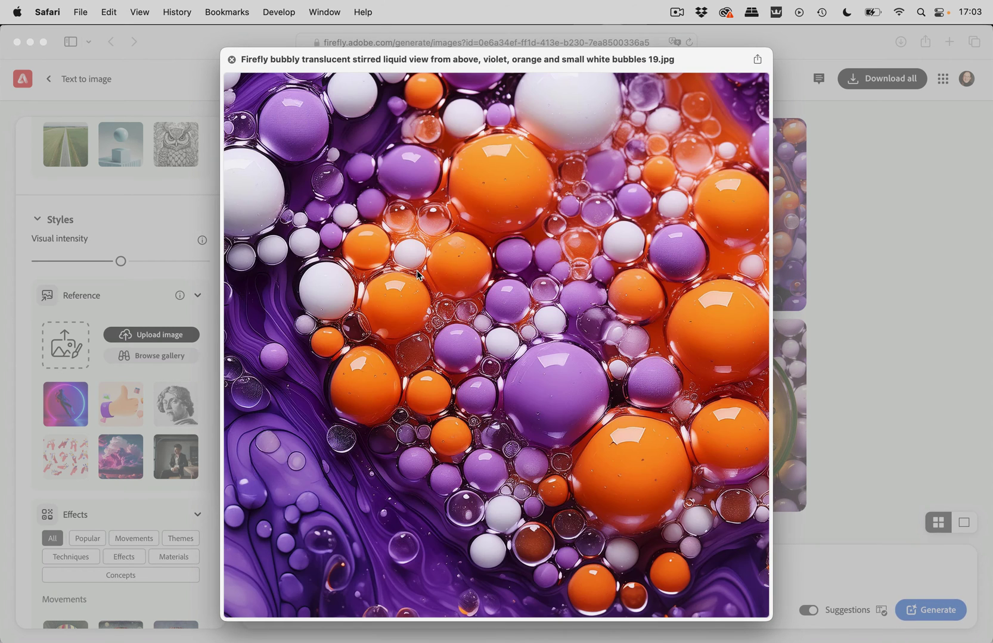
key(space)
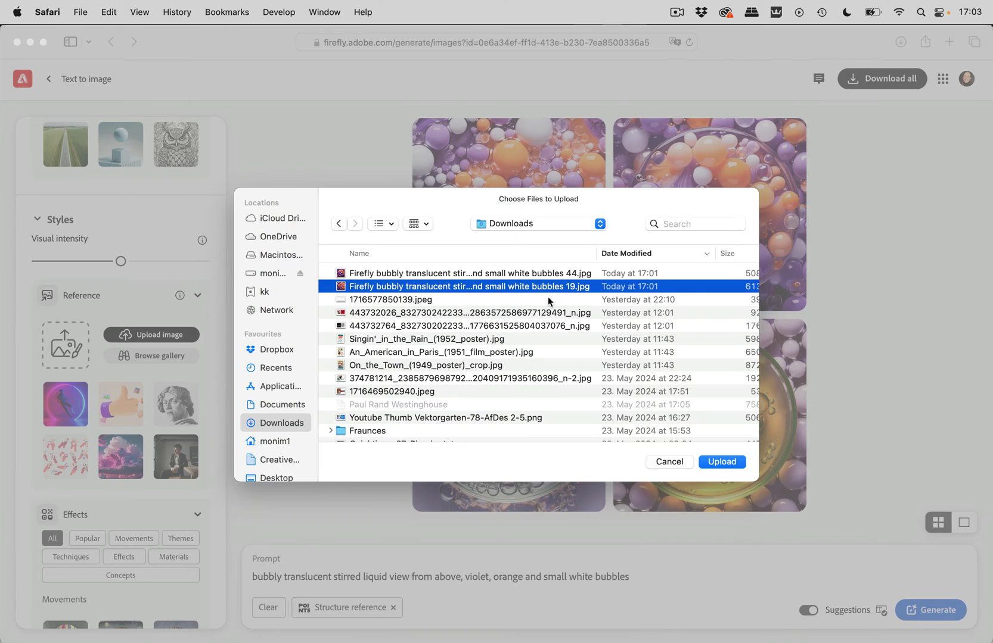
click(720, 461)
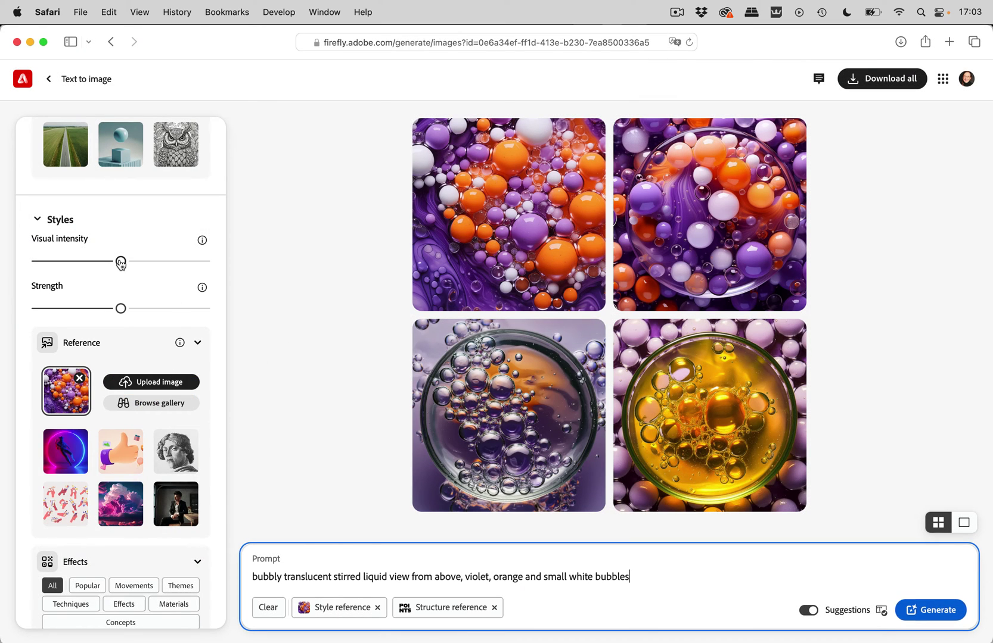
Raise both the visual intensity and the style reference strength to well above their middle values
drag(121, 262, 187, 266)
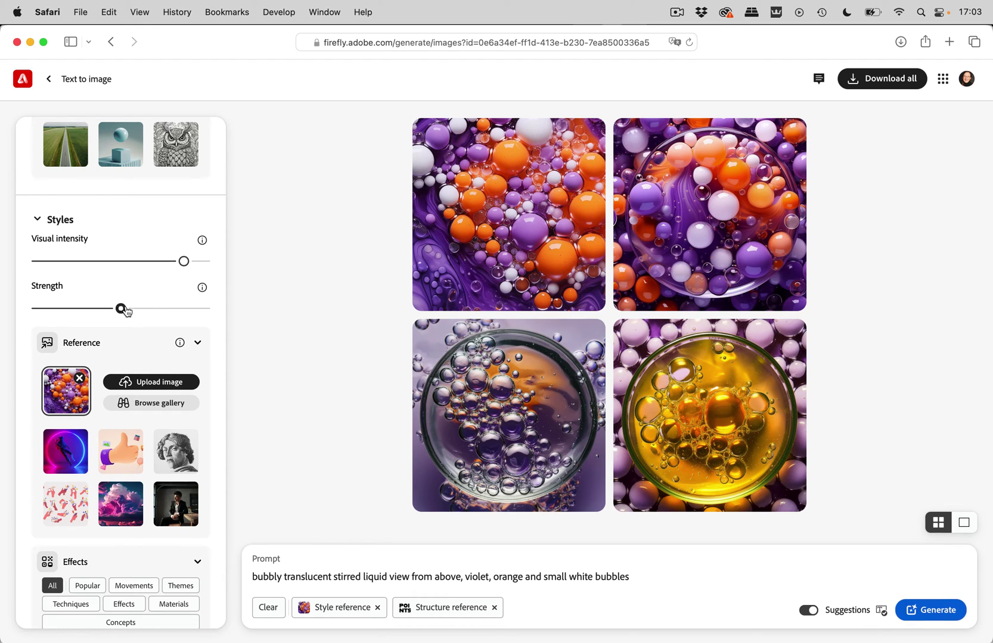
drag(121, 308, 193, 313)
scroll(101, 524, down, 2)
Change the aspect ratio to Landscape (4:3) and generate new images with both references
scroll(101, 523, up, 5)
scroll(101, 521, up, 6)
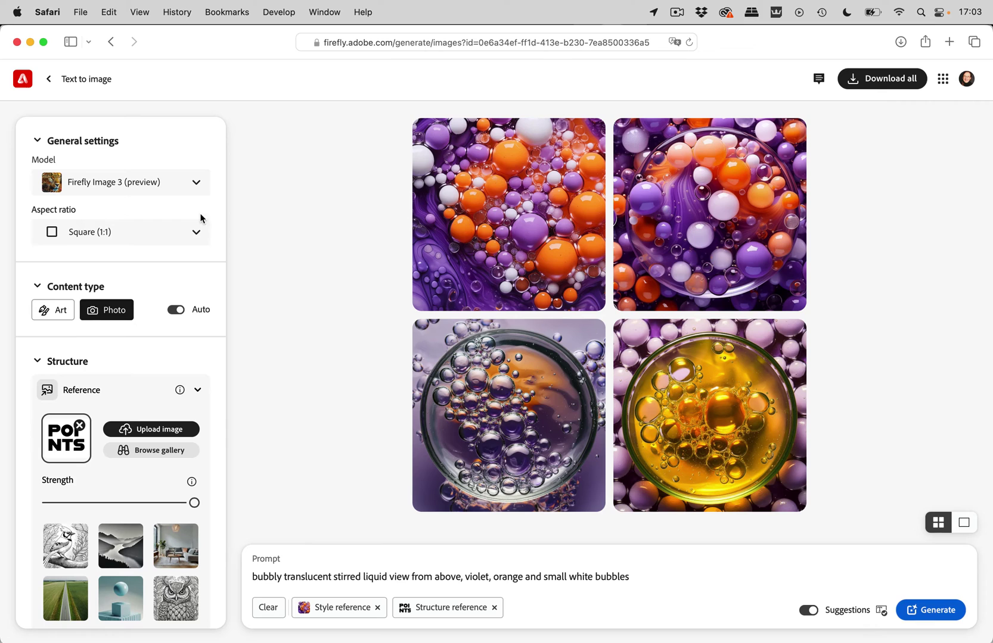
click(172, 235)
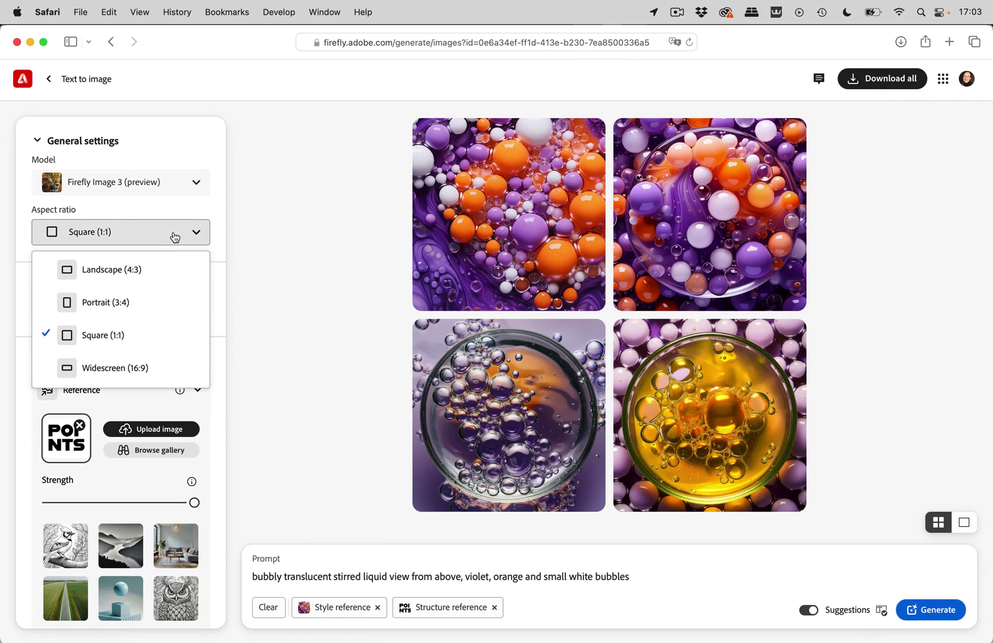
click(120, 270)
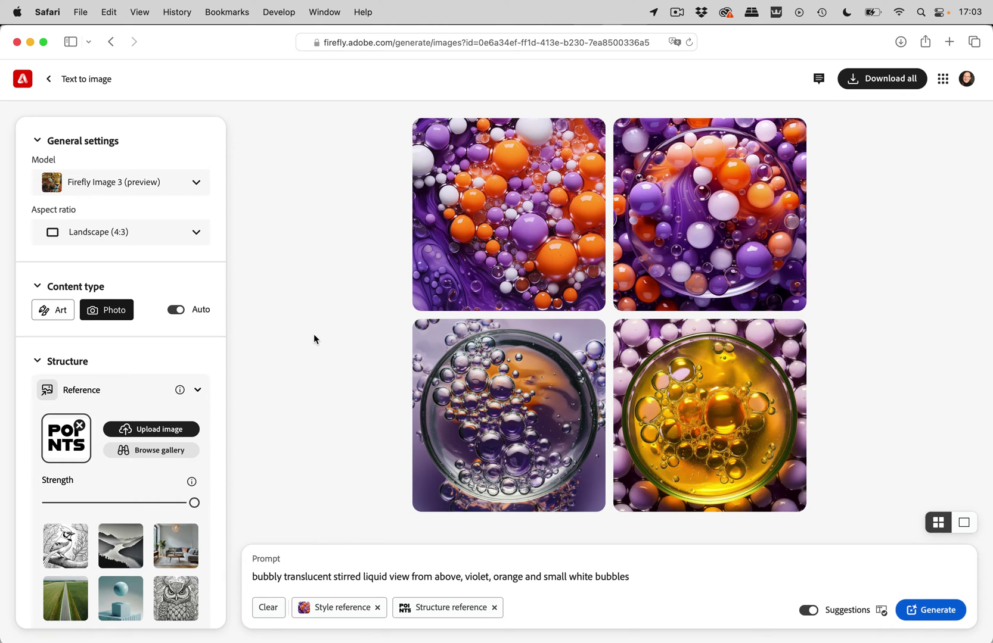
click(938, 611)
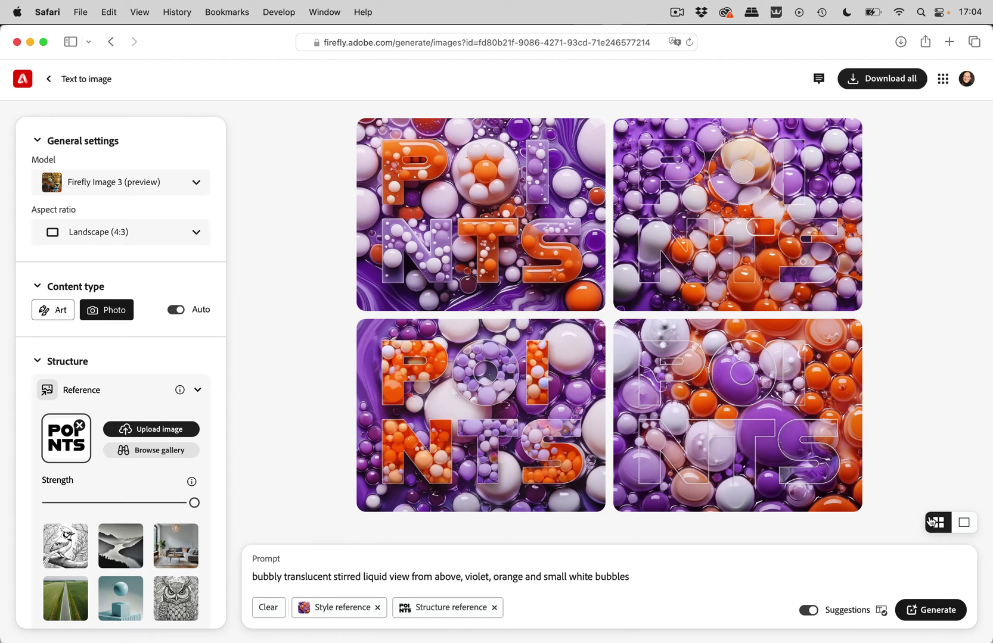
Compare the generated variations and download the two whose POINTS letters are clearly filled with orange and violet
mouse_move(517, 456)
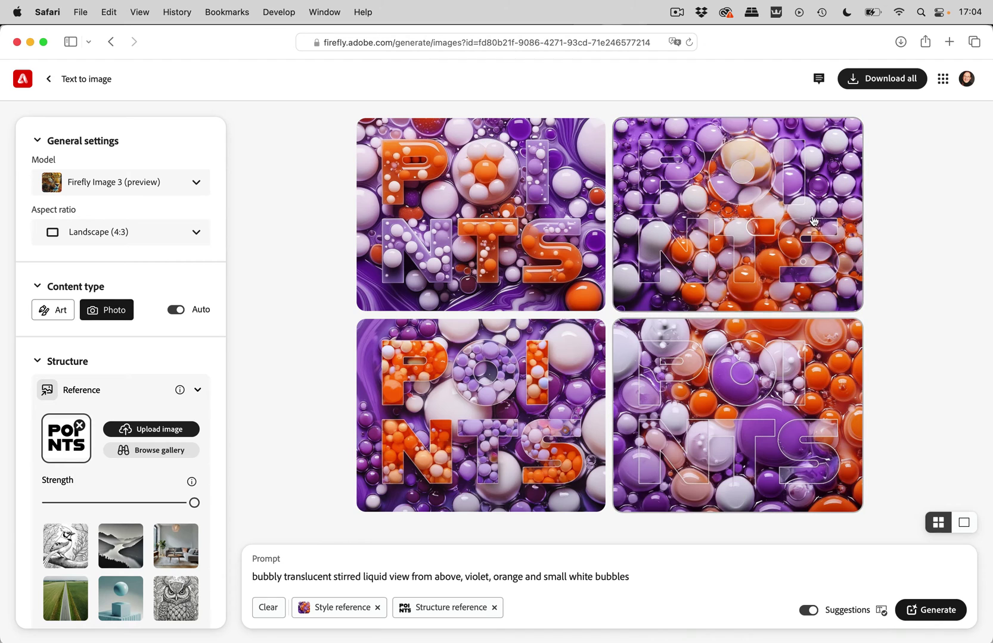
mouse_move(826, 356)
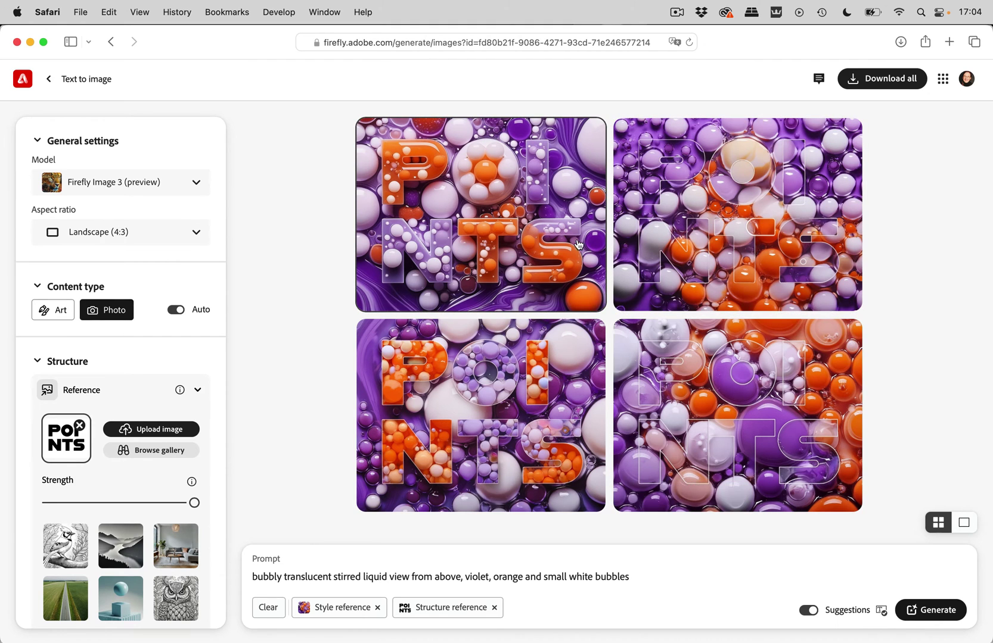
mouse_move(476, 220)
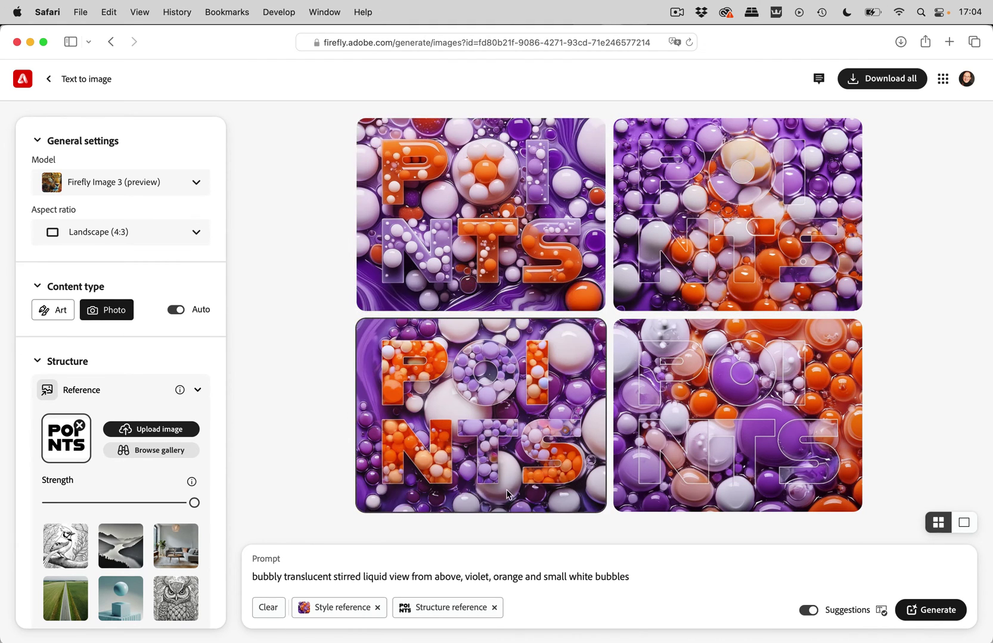
mouse_move(490, 424)
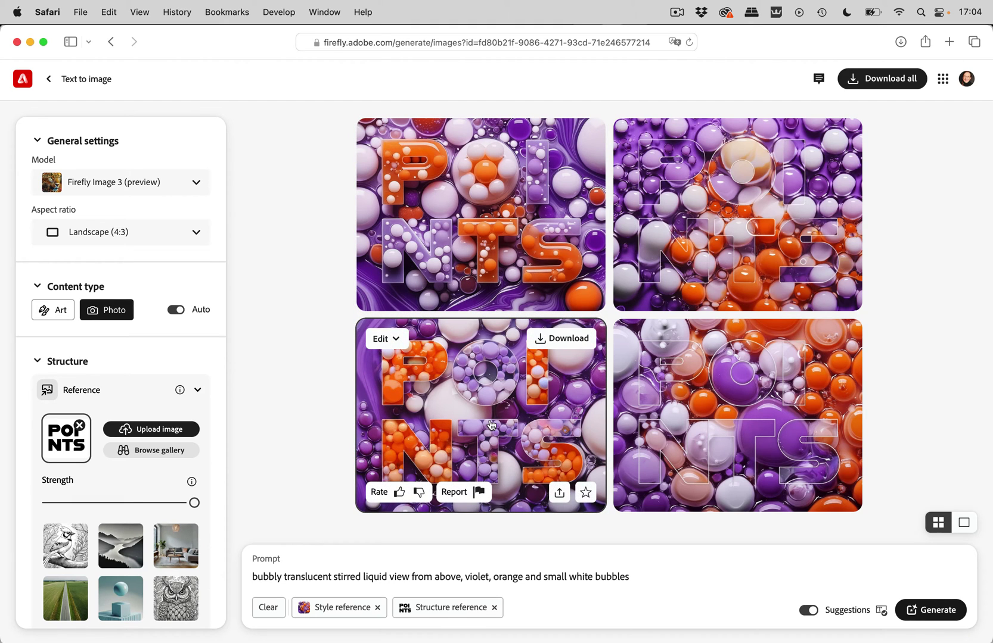
mouse_move(470, 307)
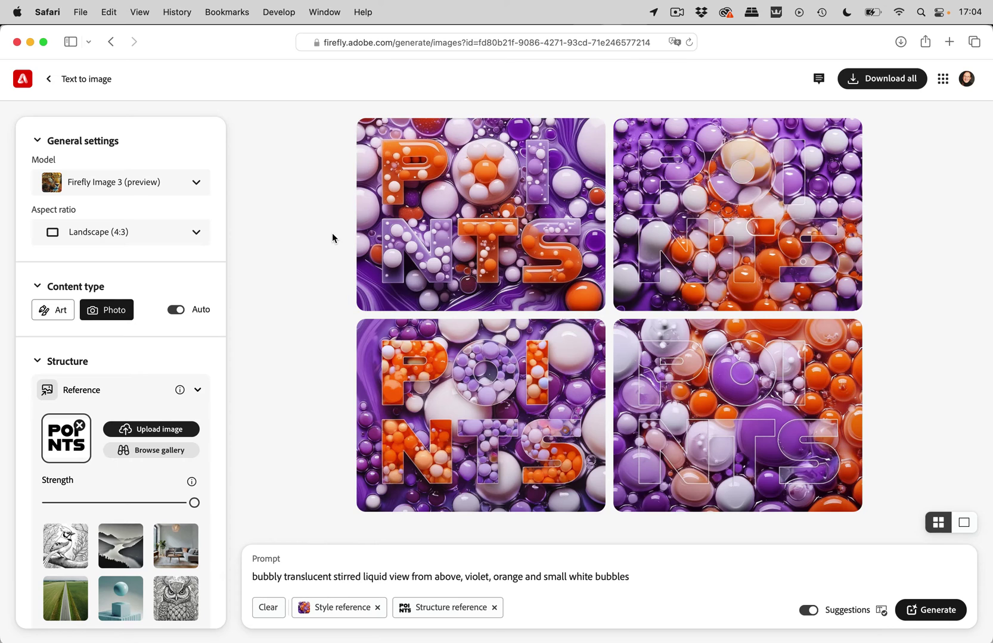
mouse_move(523, 247)
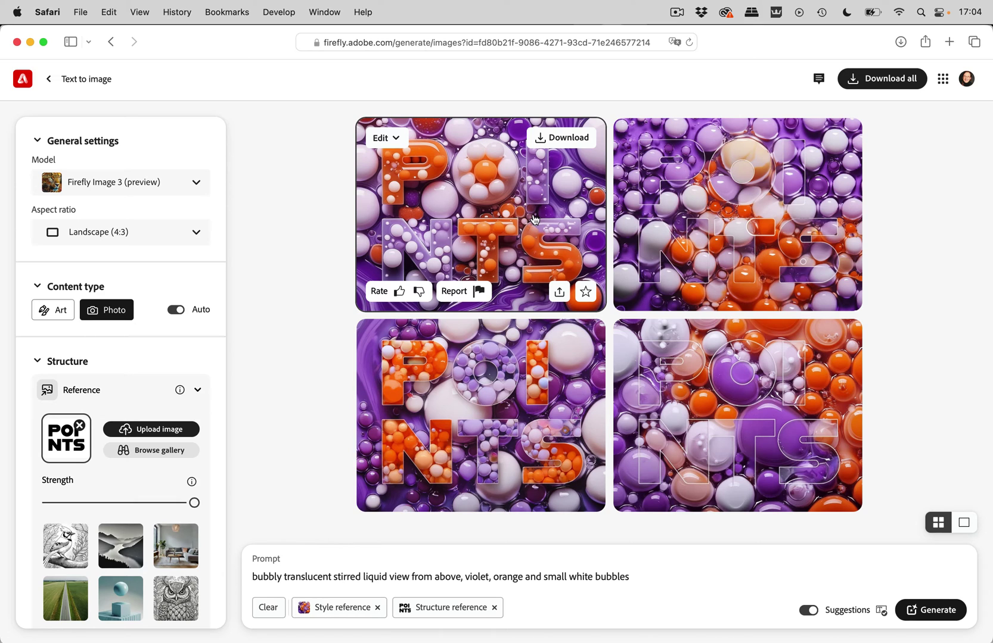
click(568, 143)
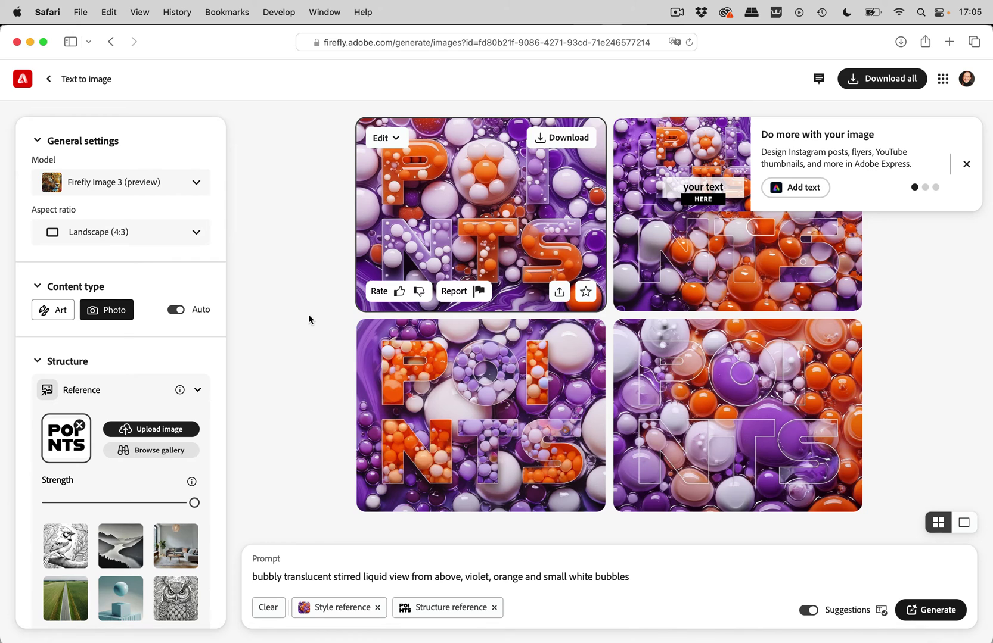
click(966, 164)
click(569, 341)
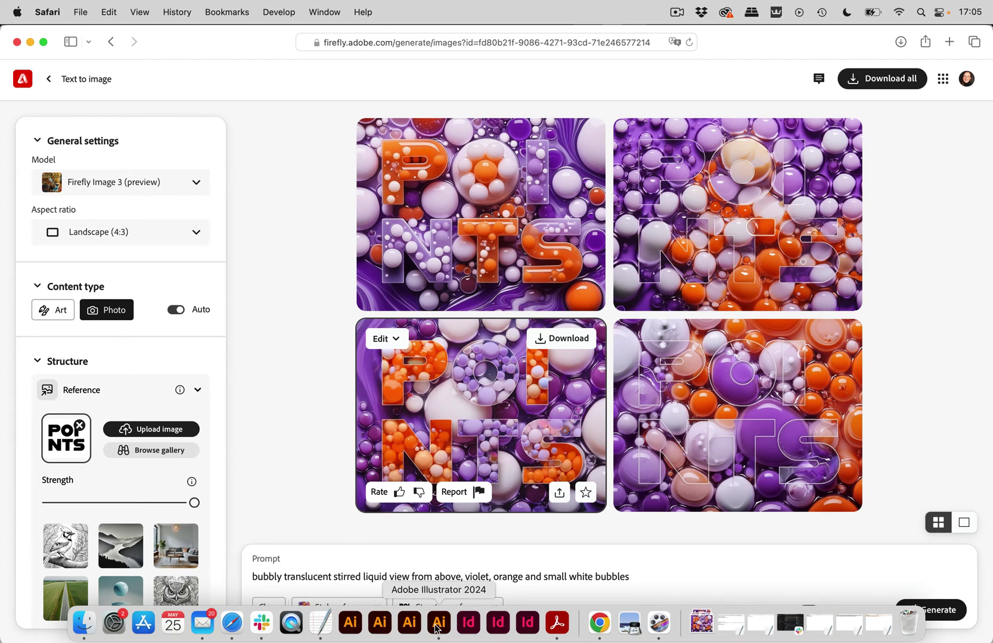
Switch to Illustrator and show the whole black POINTS lettering on its artboard
click(436, 627)
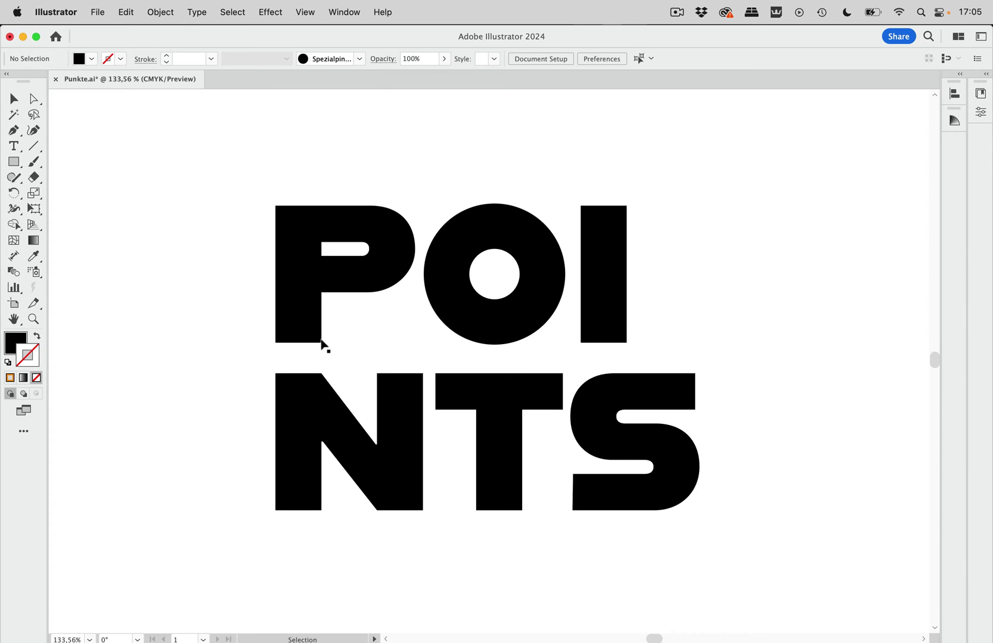
scroll(537, 301, right, 3)
scroll(537, 301, down, 2)
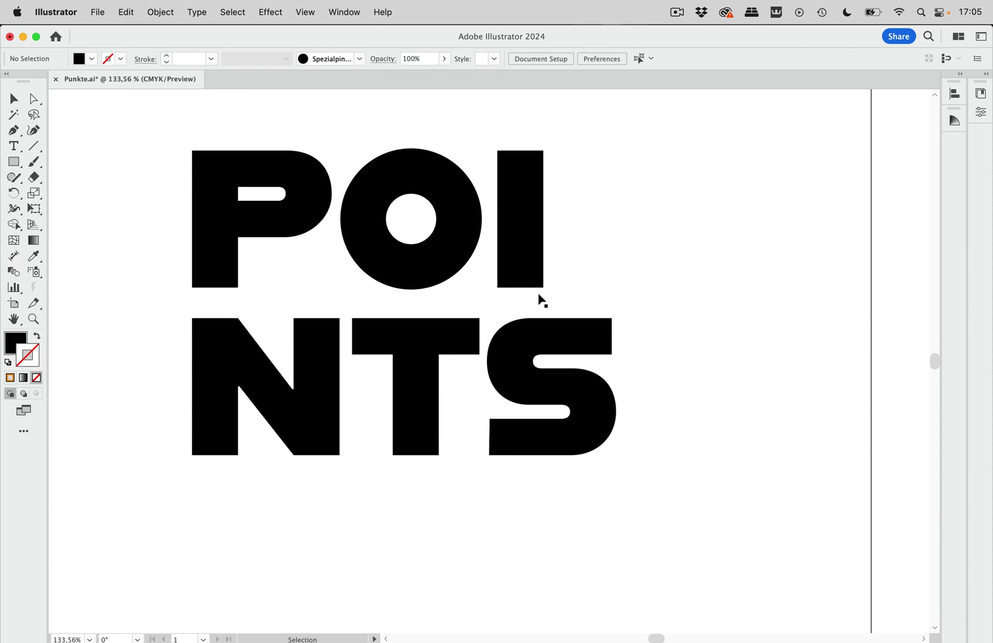
scroll(505, 323, down, 5)
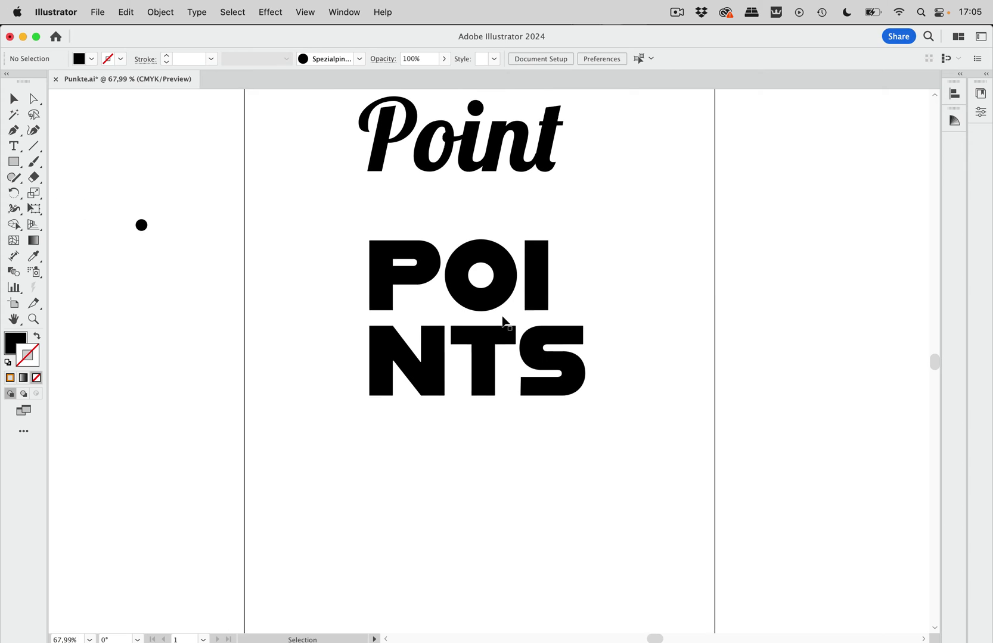
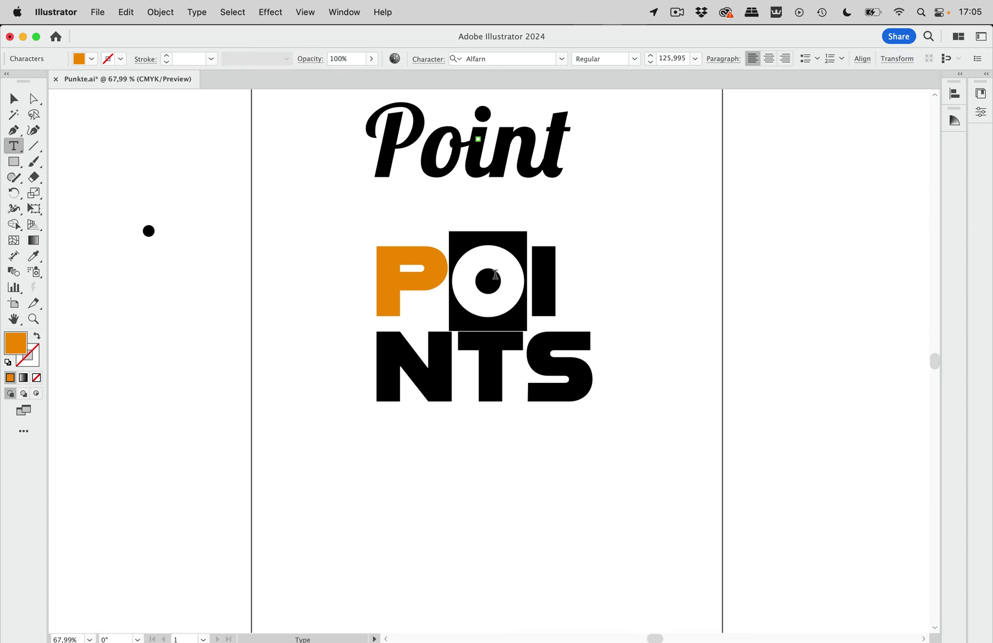
Give the selected letter O of POINTS a white fill and a red-orange 1 pt stroke
click(91, 60)
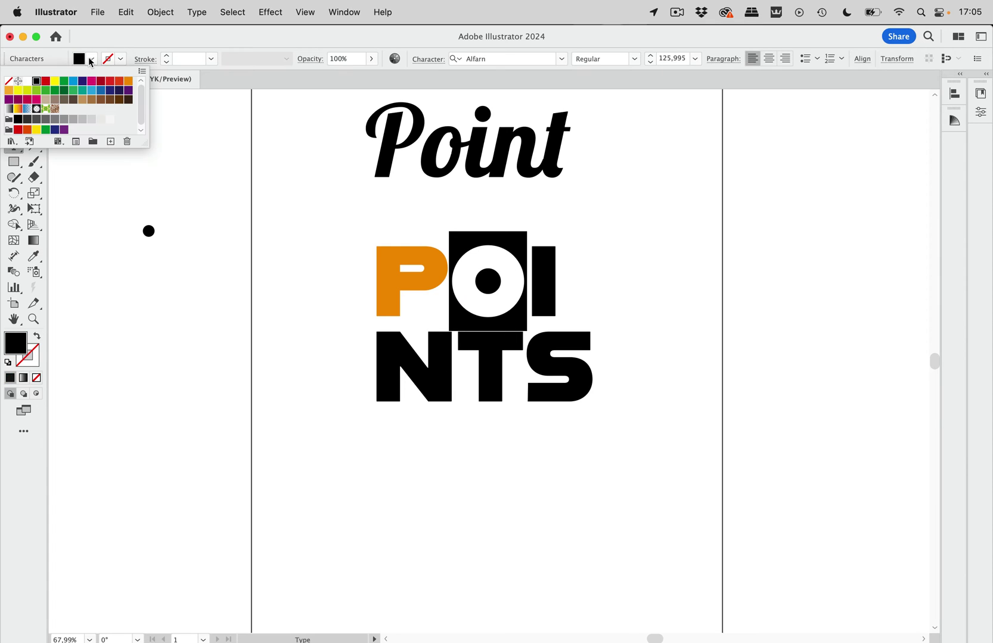
click(27, 82)
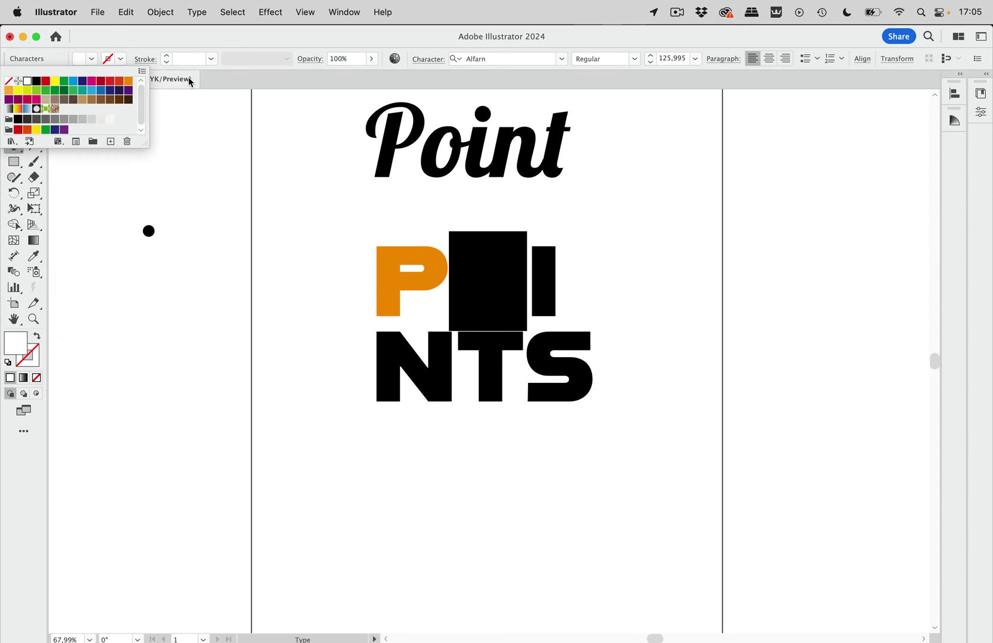
click(121, 61)
click(121, 59)
click(124, 82)
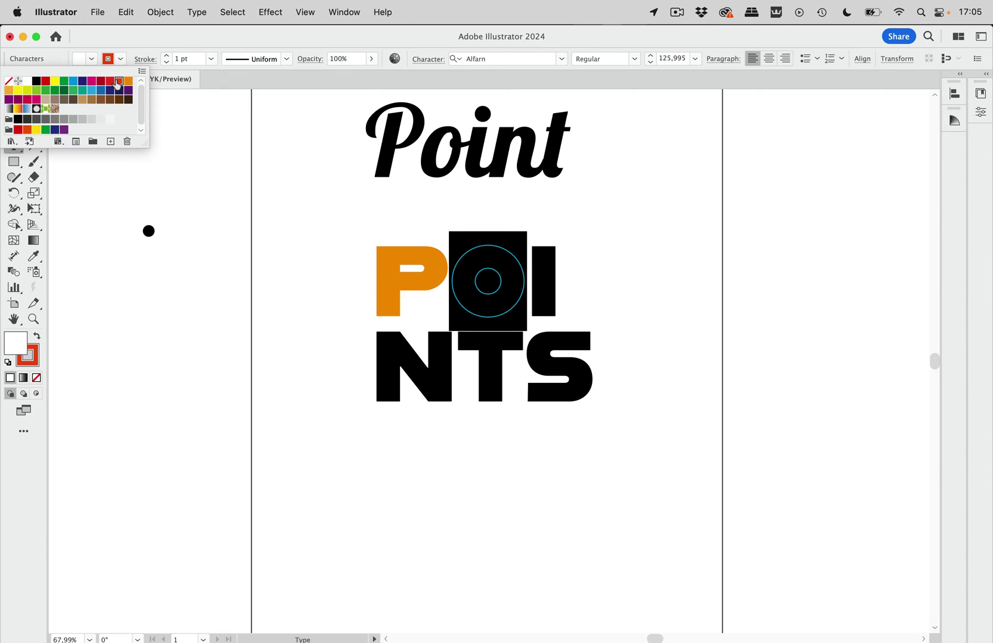
key(Escape)
Fill the letter I of POINTS with dark magenta and the letter N with dark violet
drag(526, 270, 558, 271)
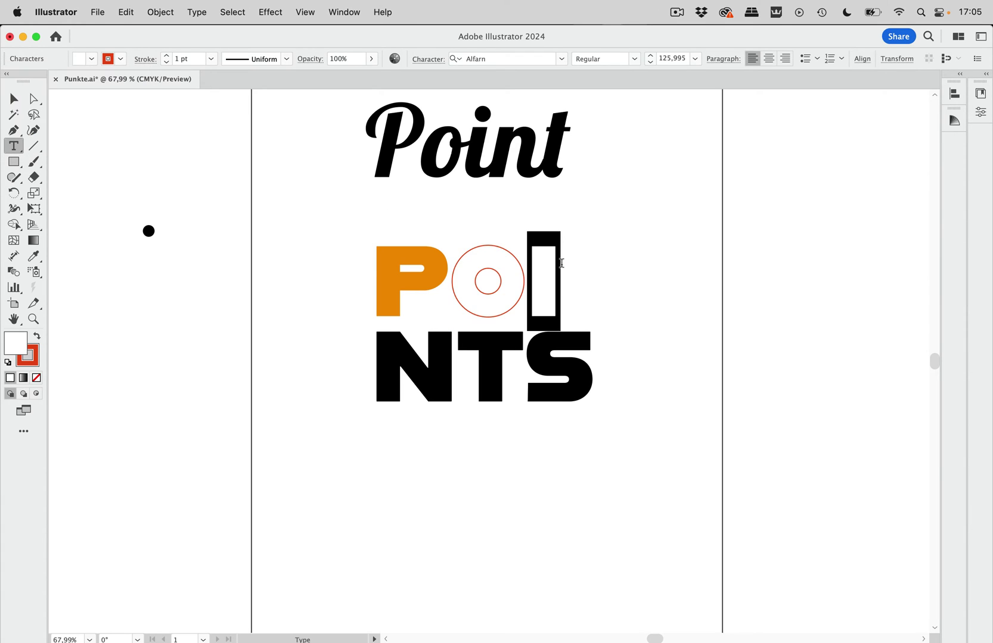
click(92, 59)
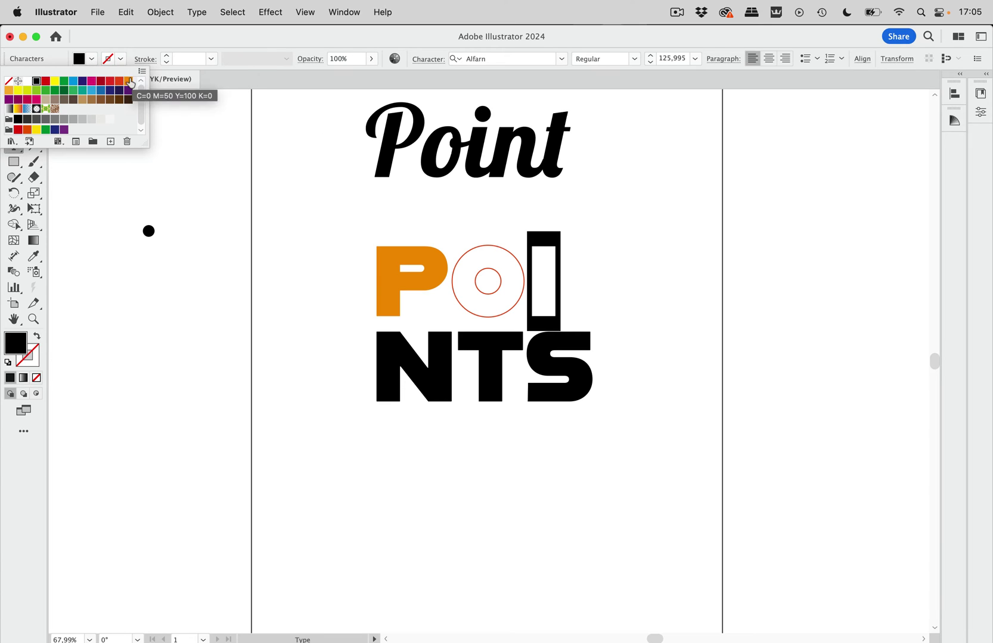
click(18, 99)
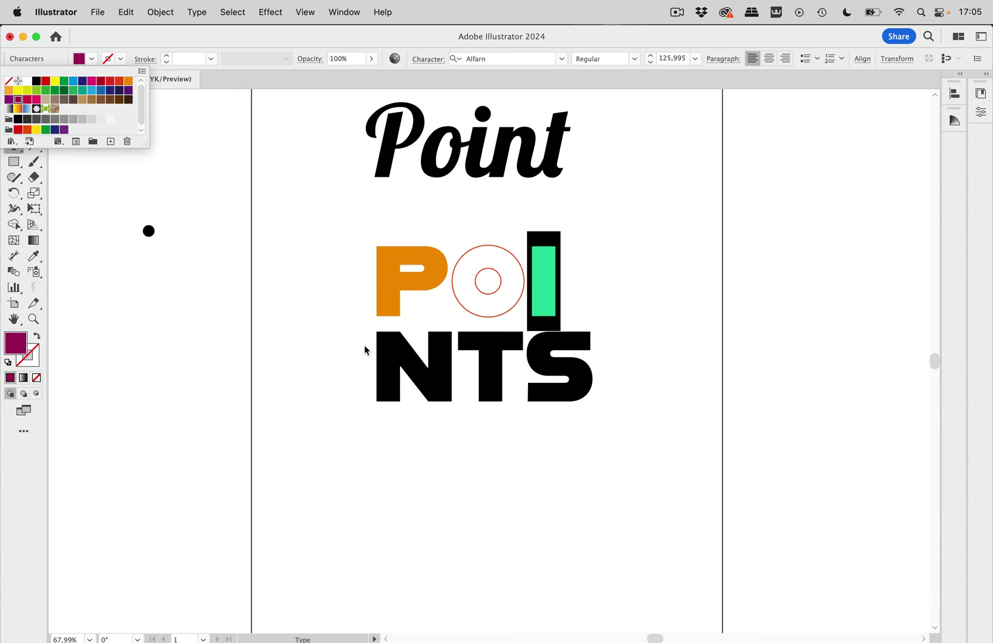
click(383, 344)
click(388, 349)
drag(388, 349, 441, 349)
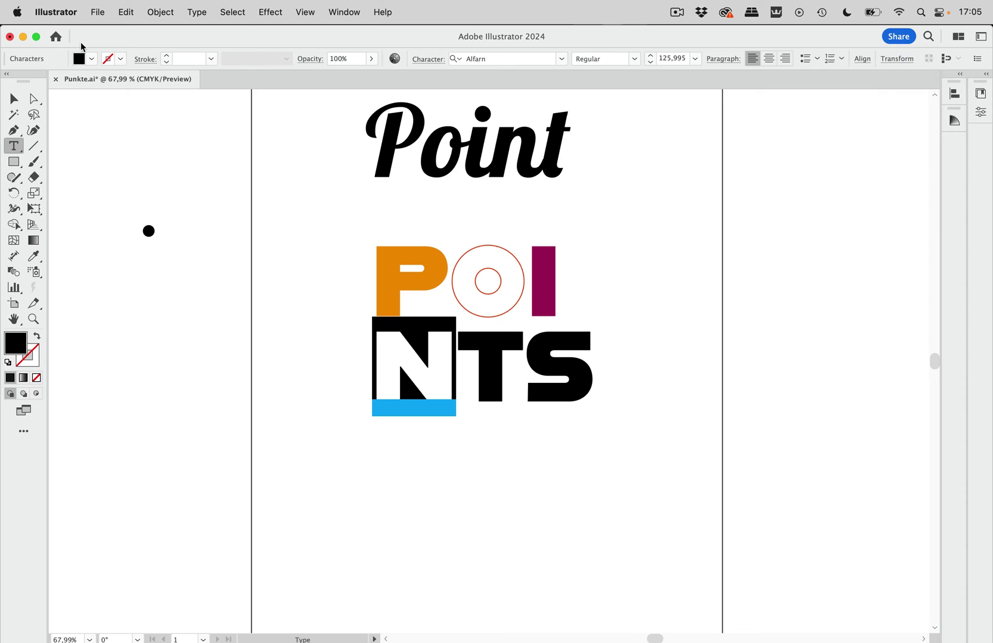
click(91, 59)
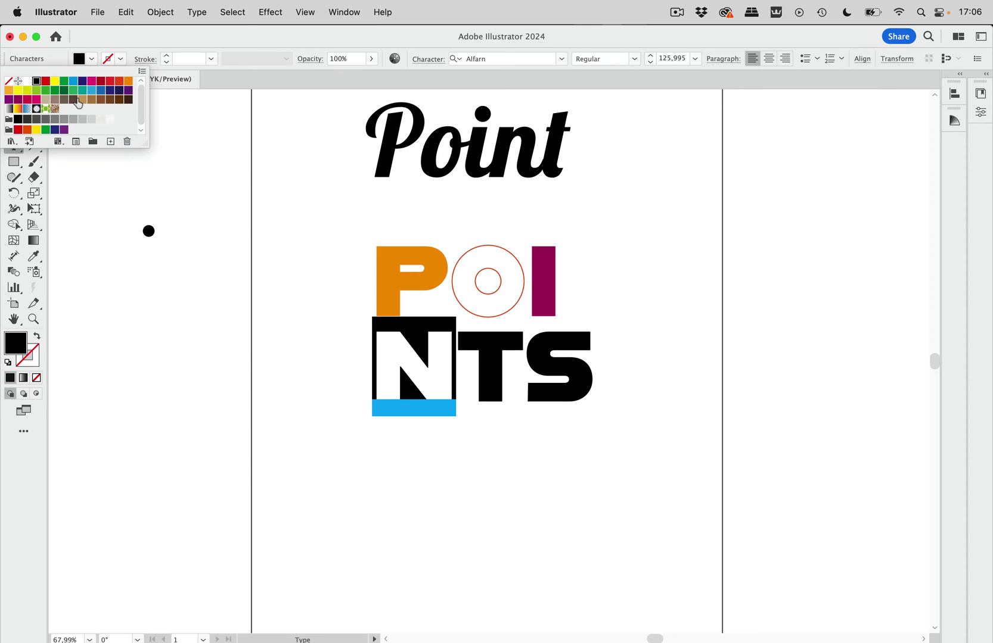
click(129, 95)
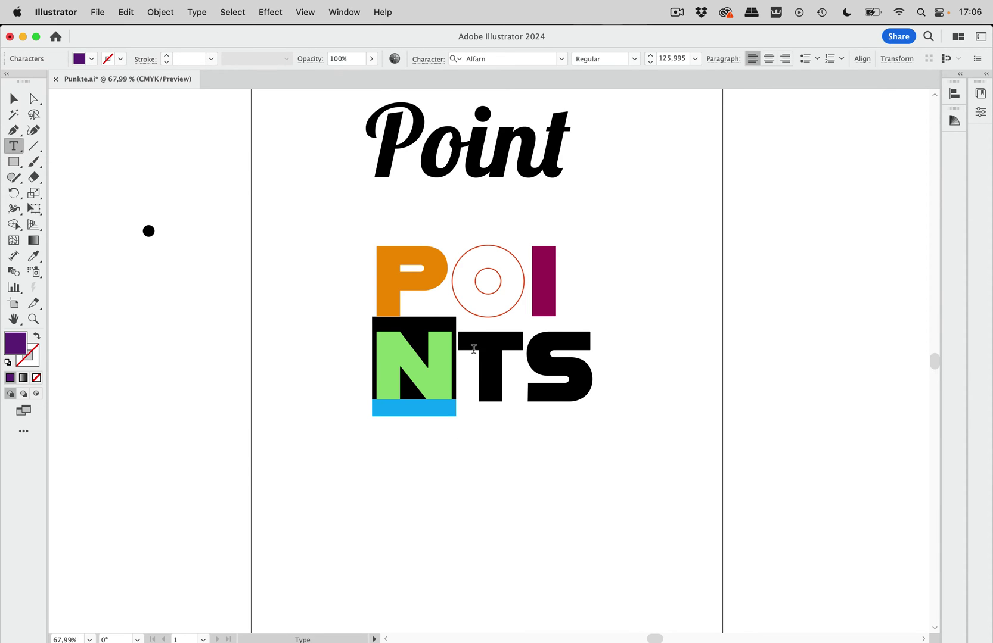
Fill the letter T of POINTS with the orange swatch C=0 M=50 Y=100 K=0
drag(471, 350, 508, 350)
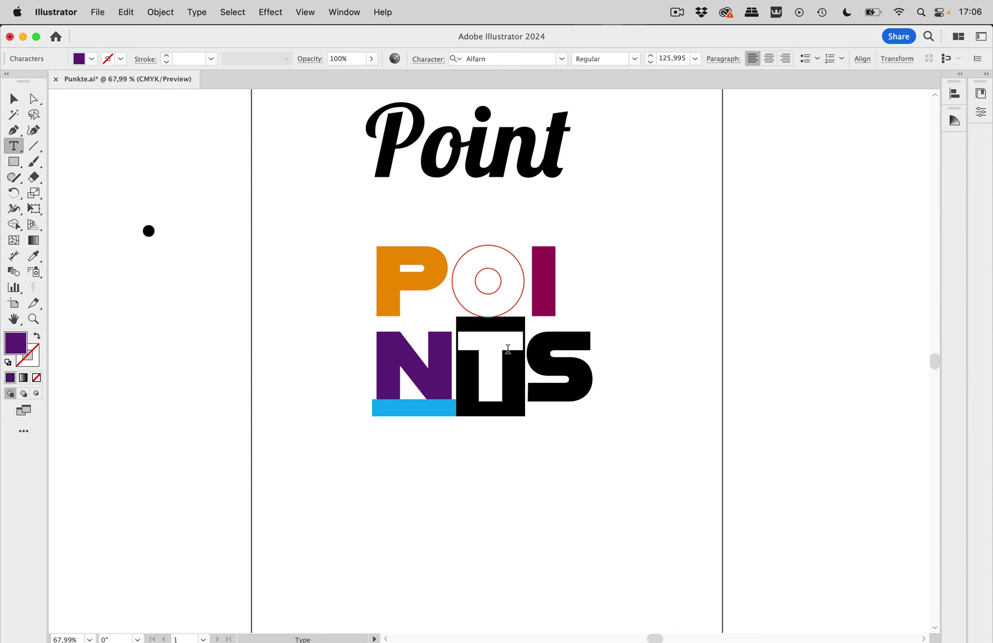
click(93, 59)
click(128, 80)
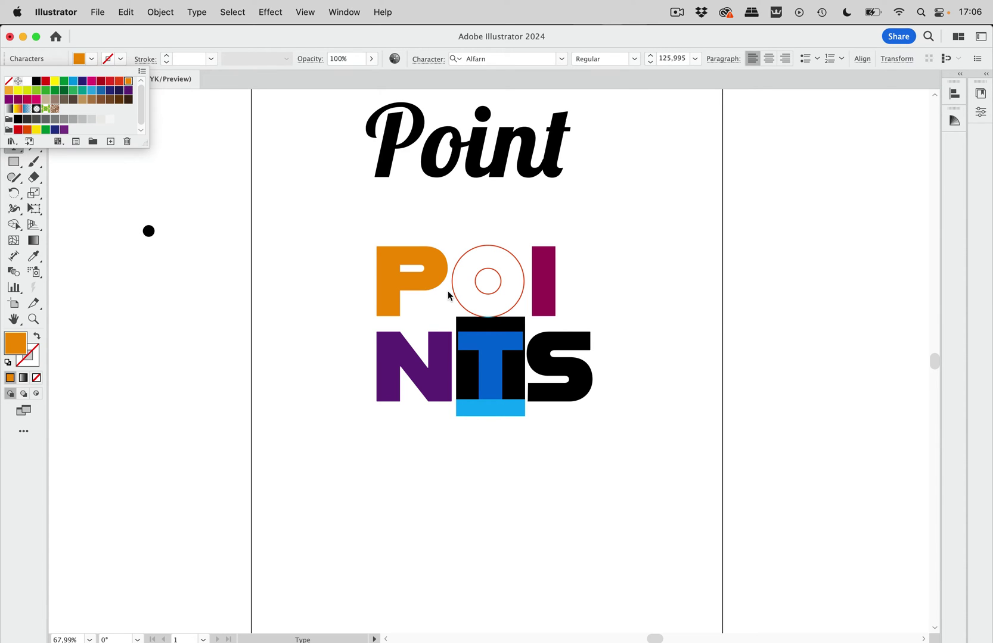
Give the letter S of POINTS a white fill and a dark violet stroke
click(550, 357)
drag(527, 369, 594, 369)
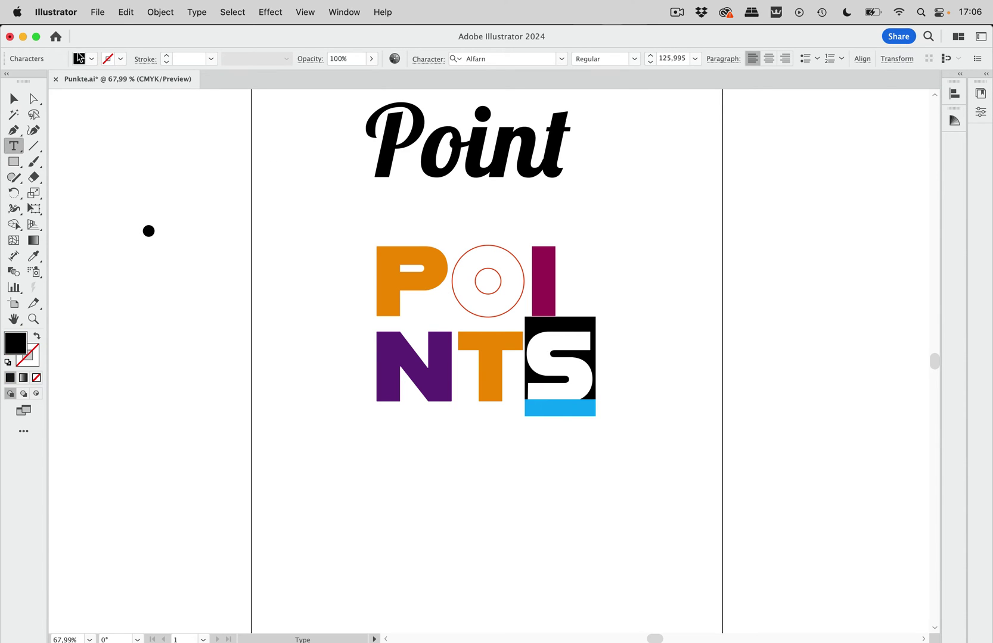
click(93, 59)
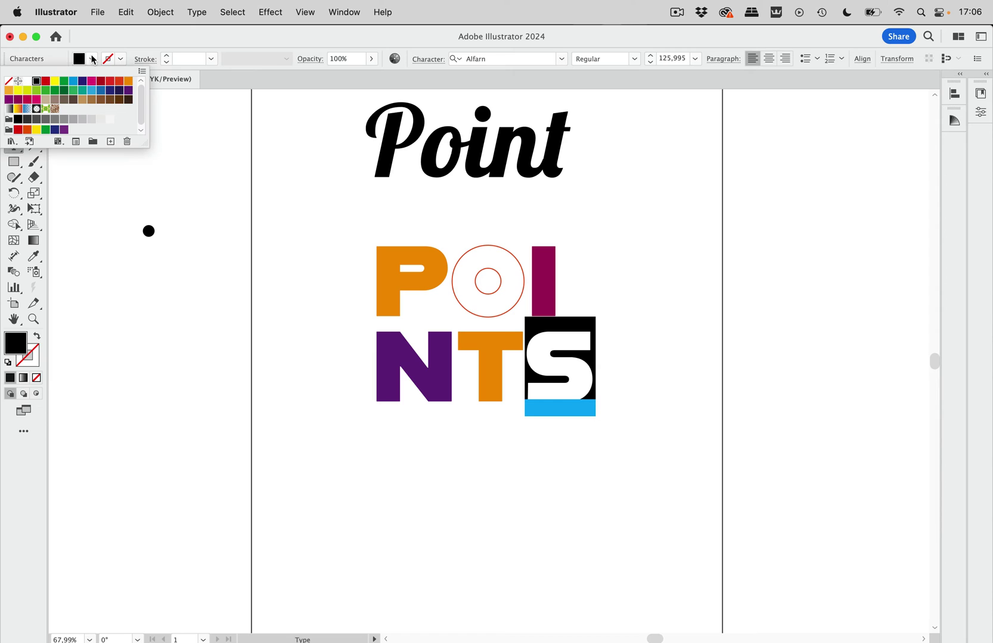
click(28, 83)
click(119, 59)
click(120, 59)
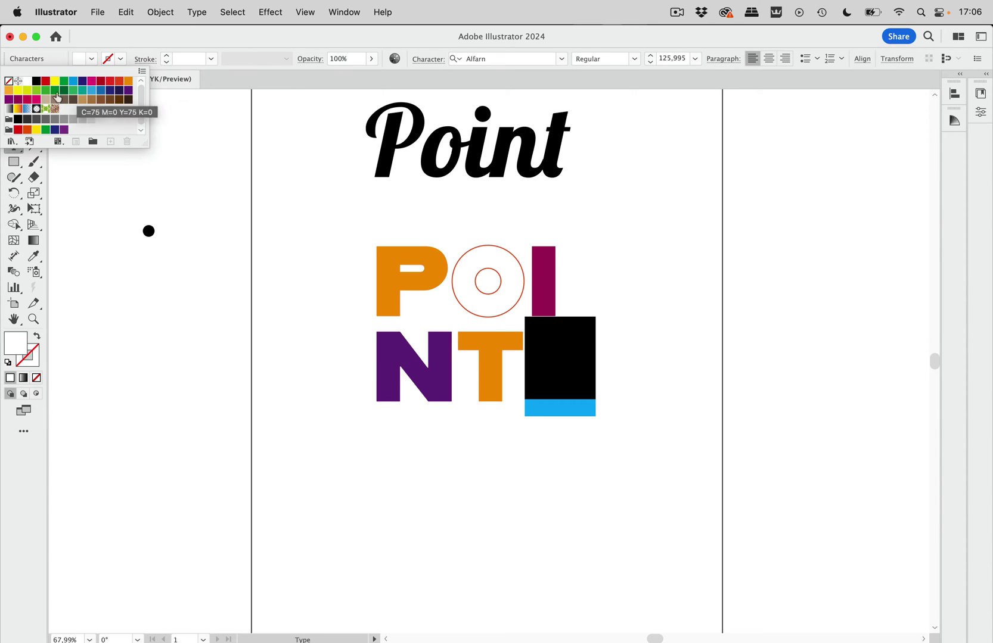
click(128, 89)
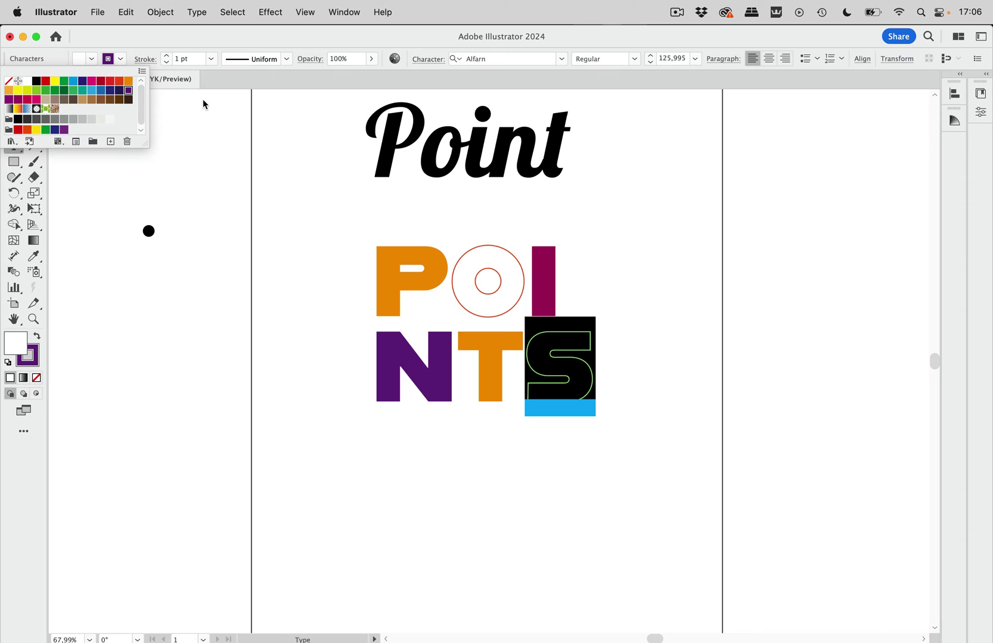
Turn the S outline into a 4 pt dotted stroke with round caps, a 0 pt dash and a 12 pt gap
click(145, 59)
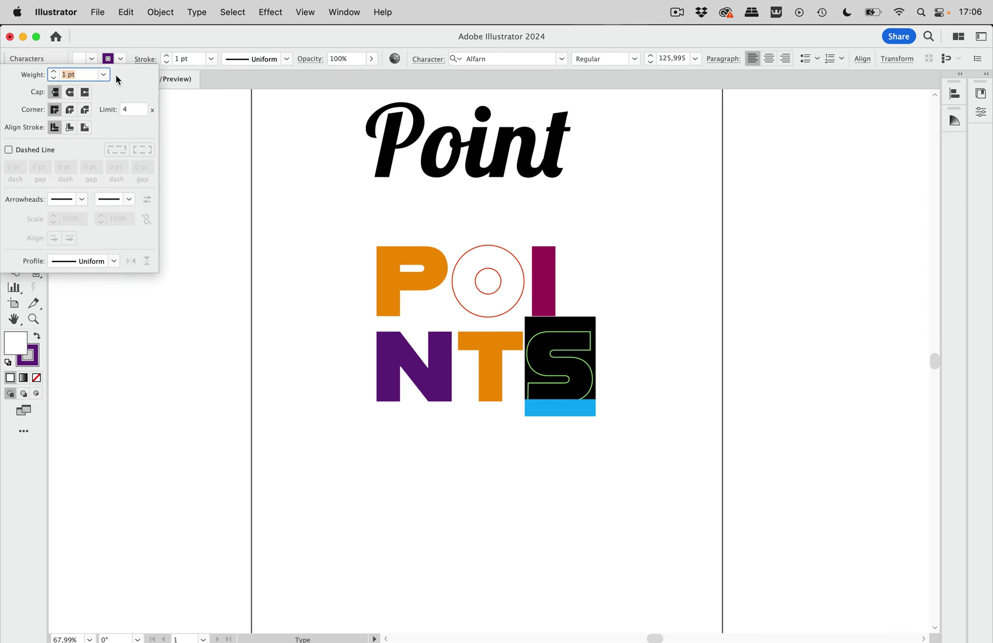
click(69, 92)
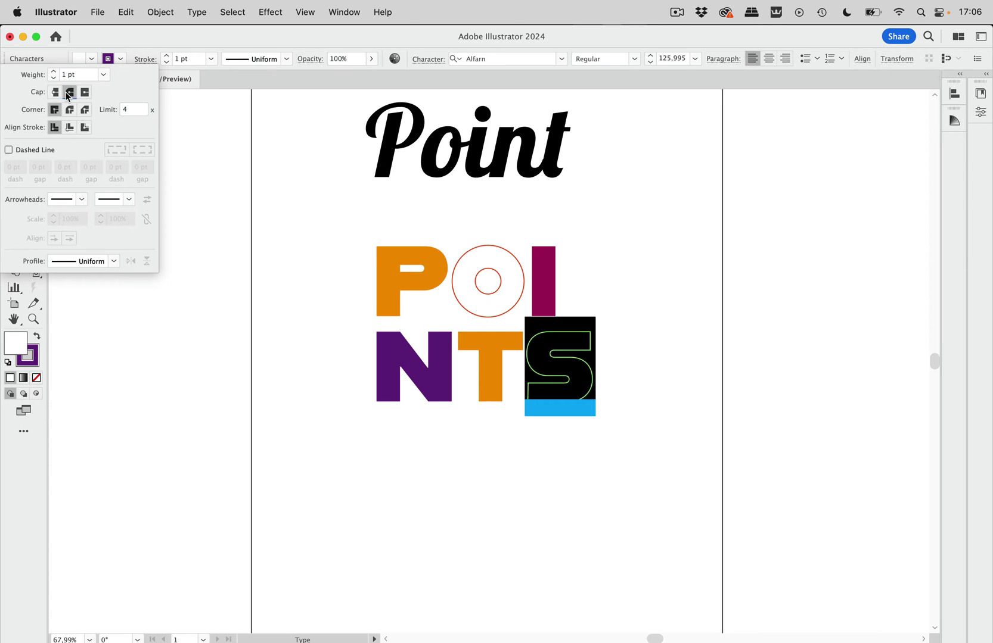
click(34, 151)
text(0)
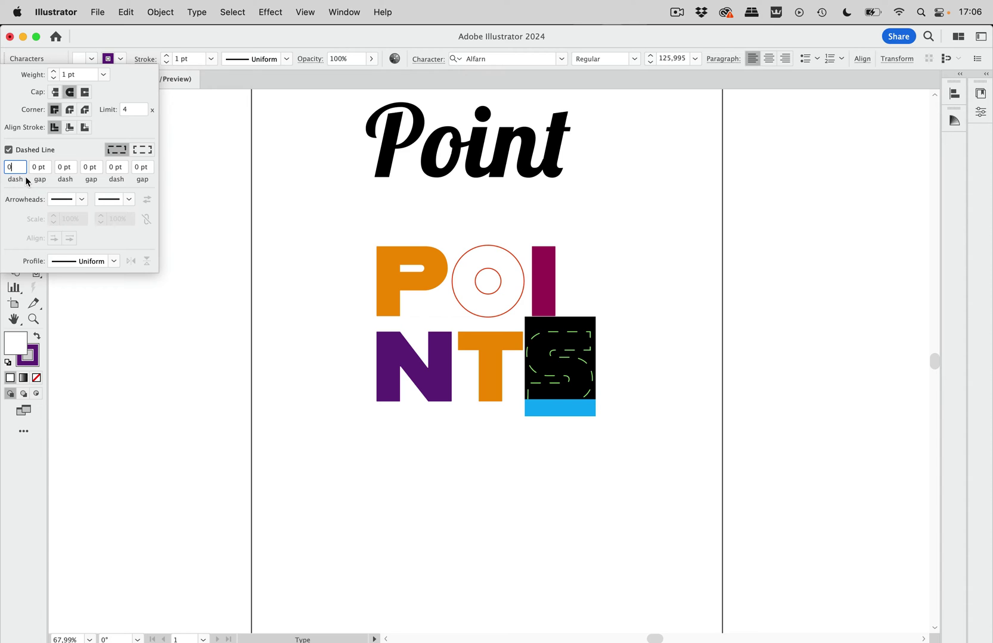
click(29, 168)
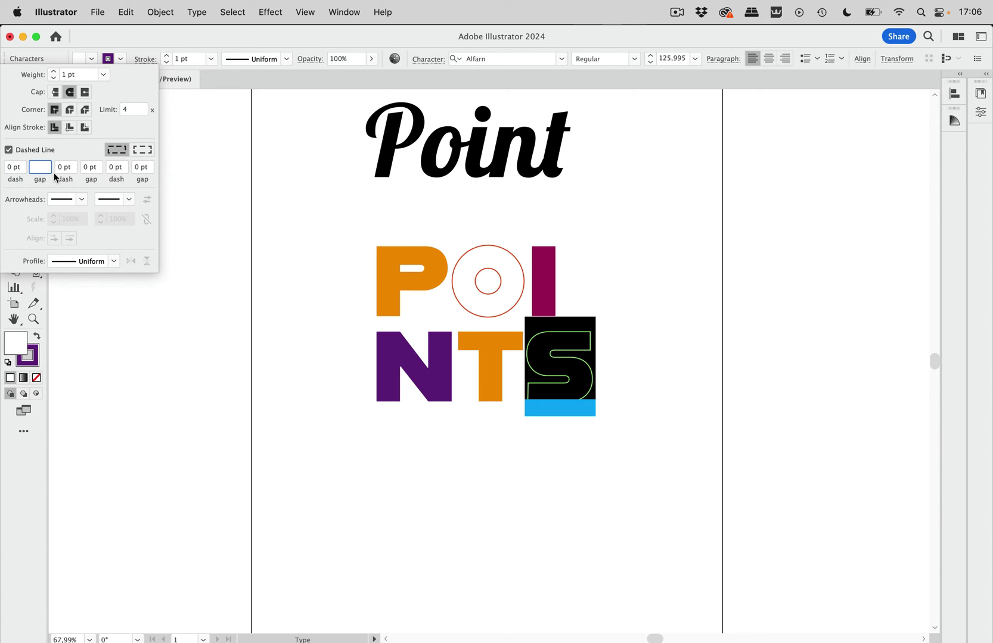
text(12)
key(Return)
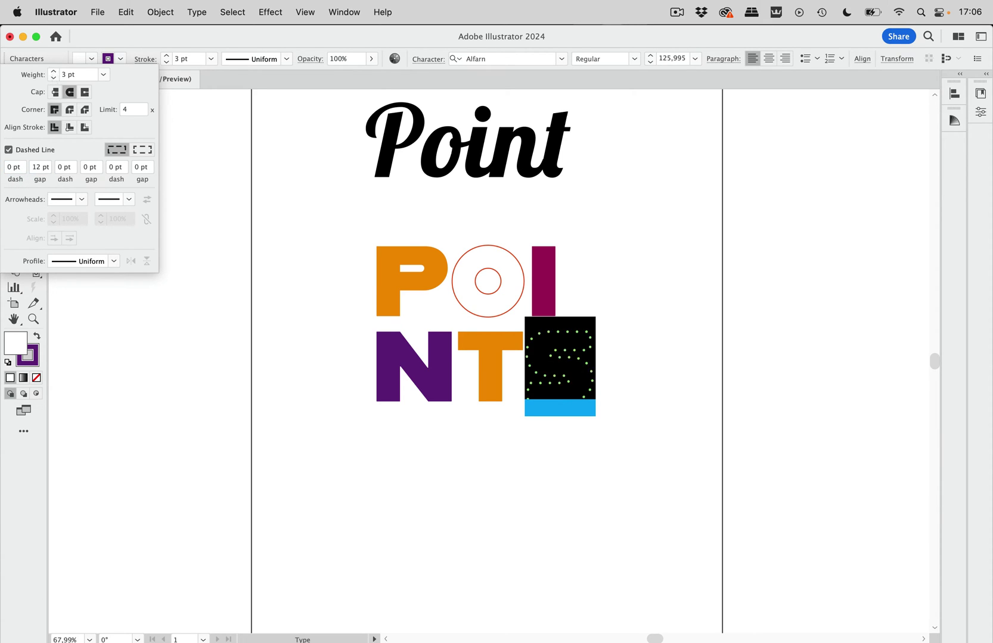
click(53, 72)
click(476, 284)
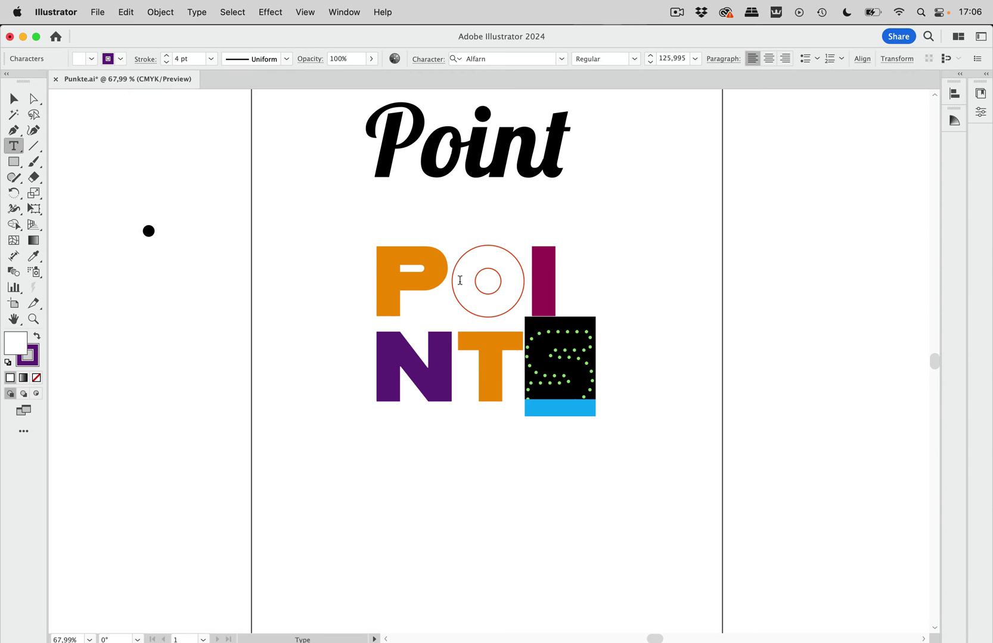
Make the outline of the letter O a 3 pt dotted stroke with a 0 pt dash, 12 pt gap and round caps
click(468, 280)
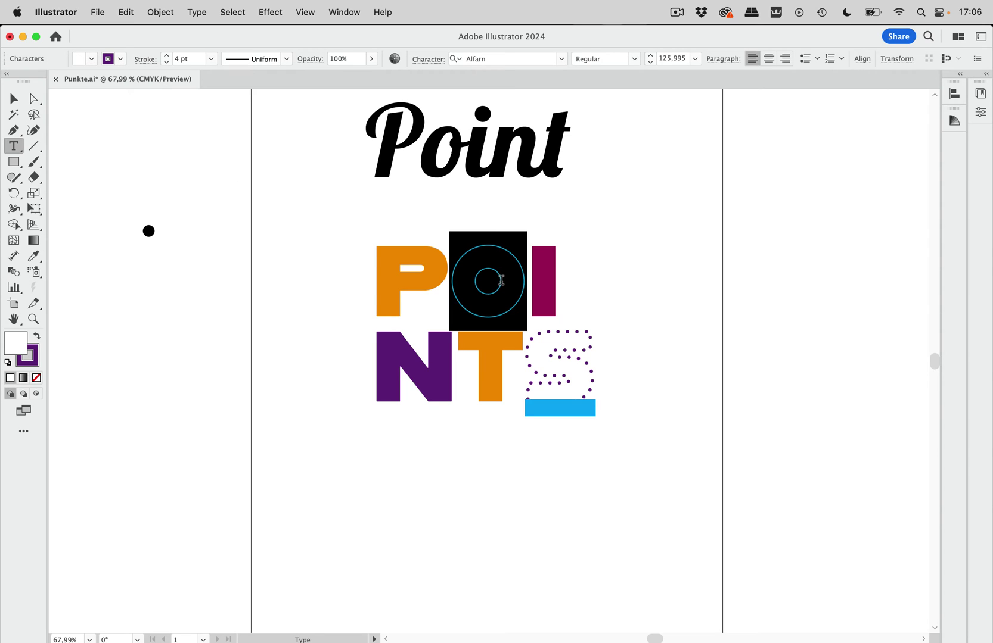
click(145, 59)
click(55, 72)
click(55, 72)
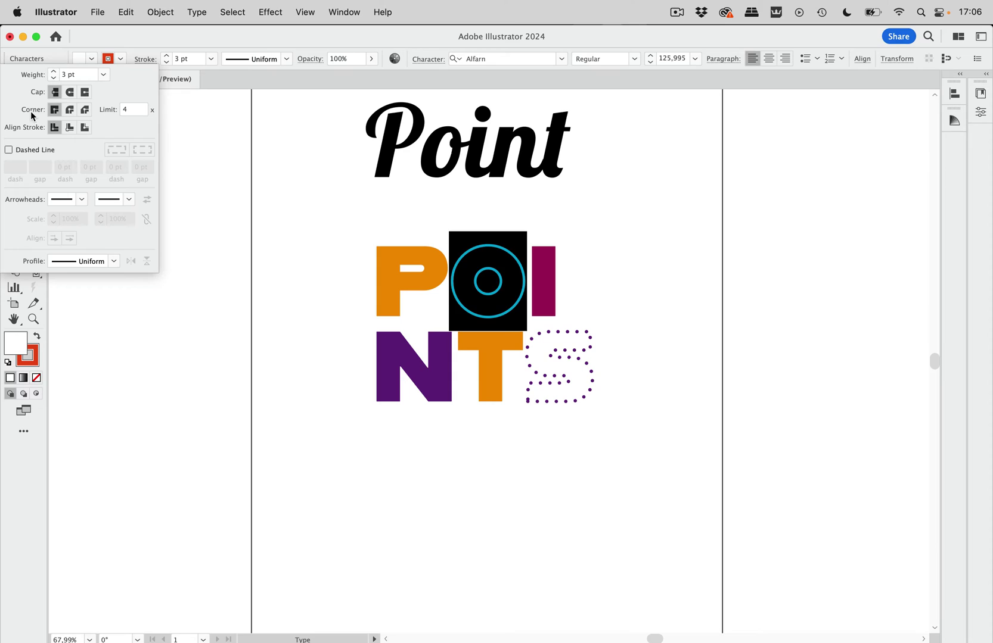
click(23, 149)
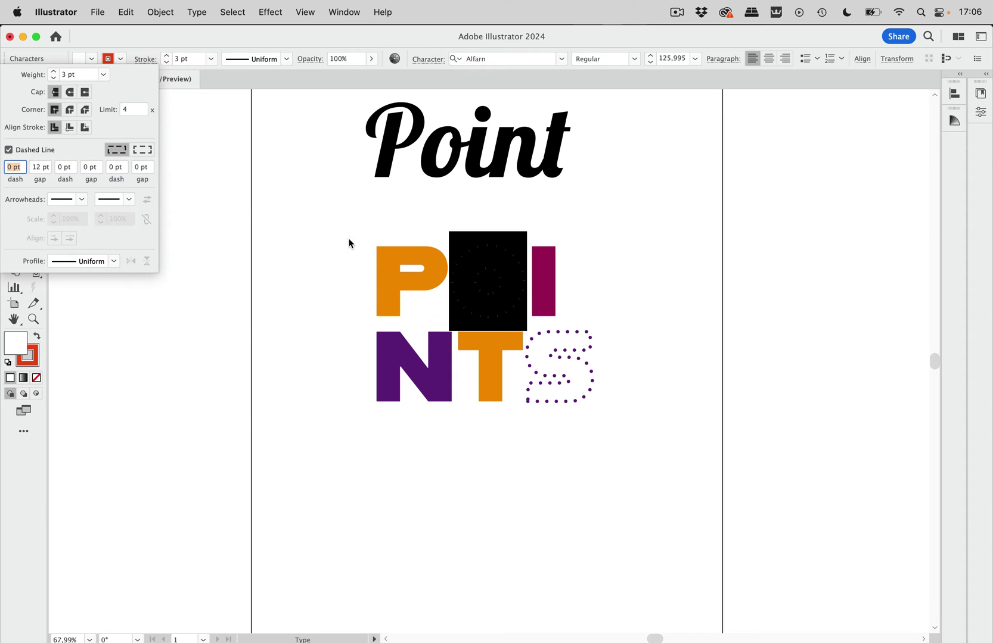
click(69, 92)
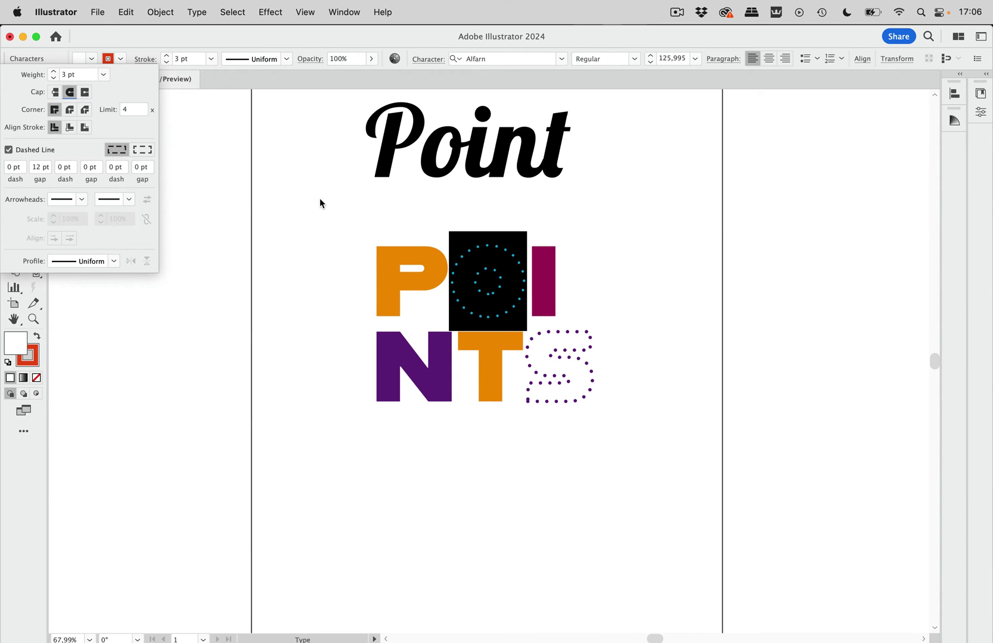
click(524, 270)
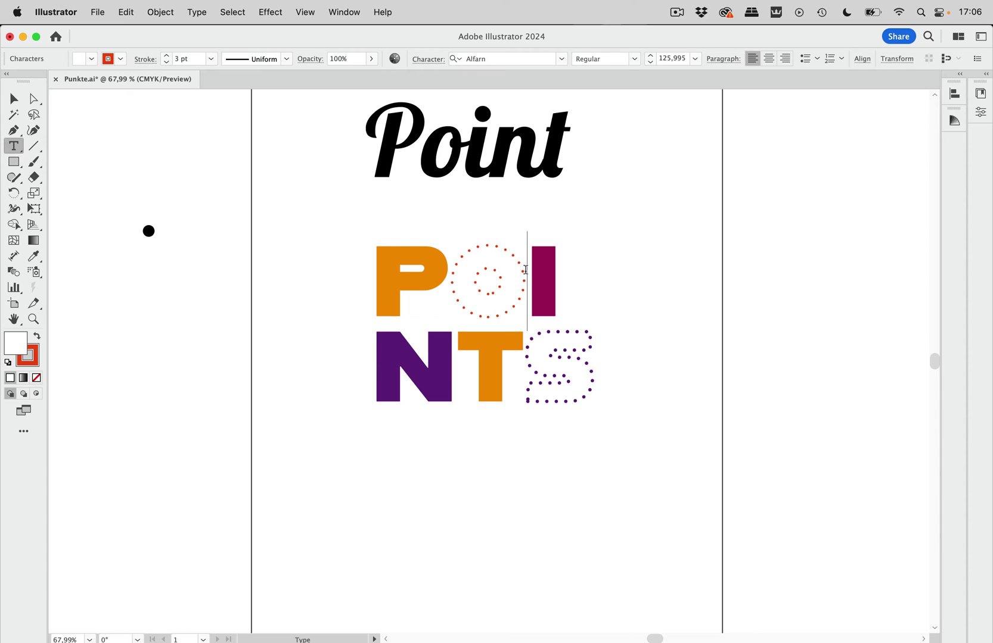
Bring the small black circle onto the artboard beside the letter P and scale it down slightly
scroll(584, 399, up, 2)
scroll(584, 398, up, 3)
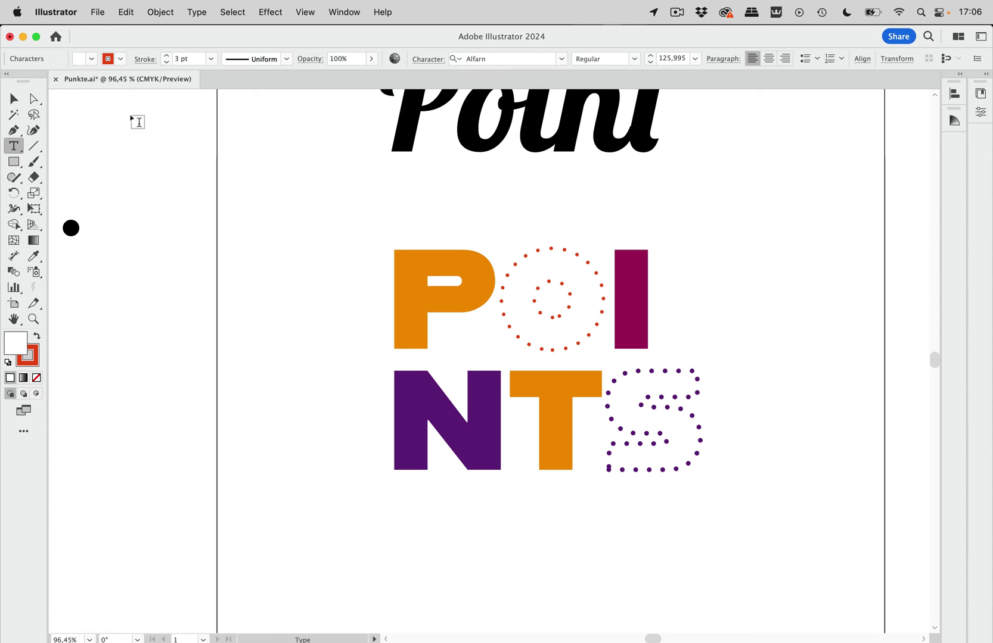
key(Escape)
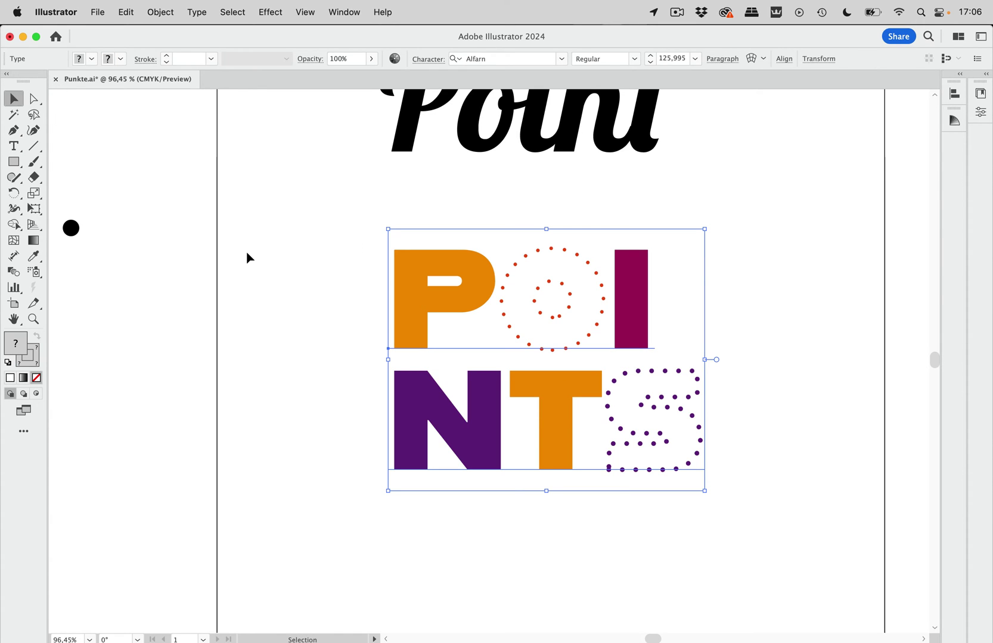
drag(77, 235, 296, 299)
scroll(300, 275, up, 5)
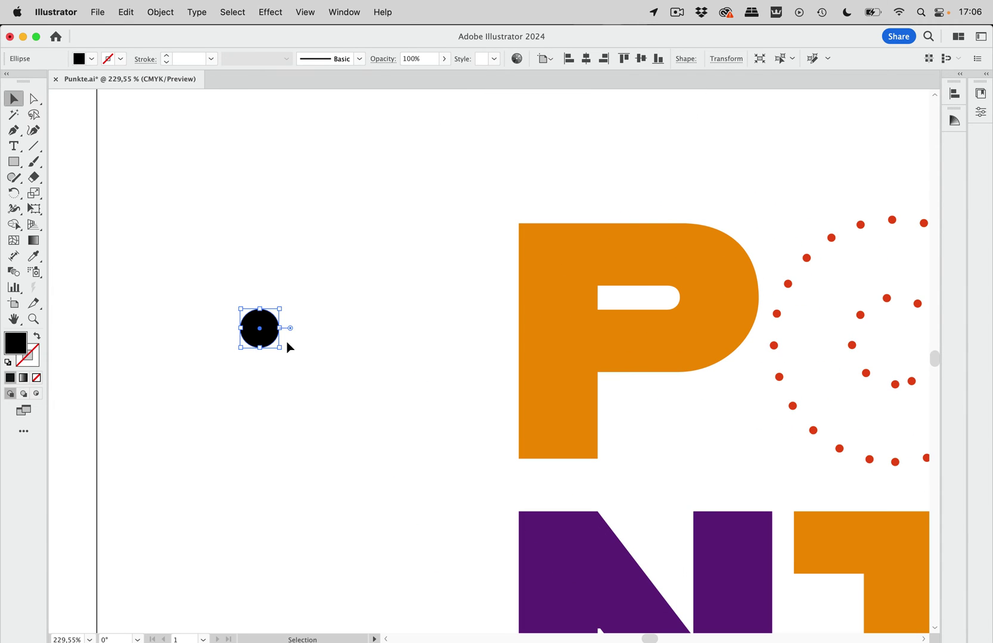
drag(279, 350, 274, 343)
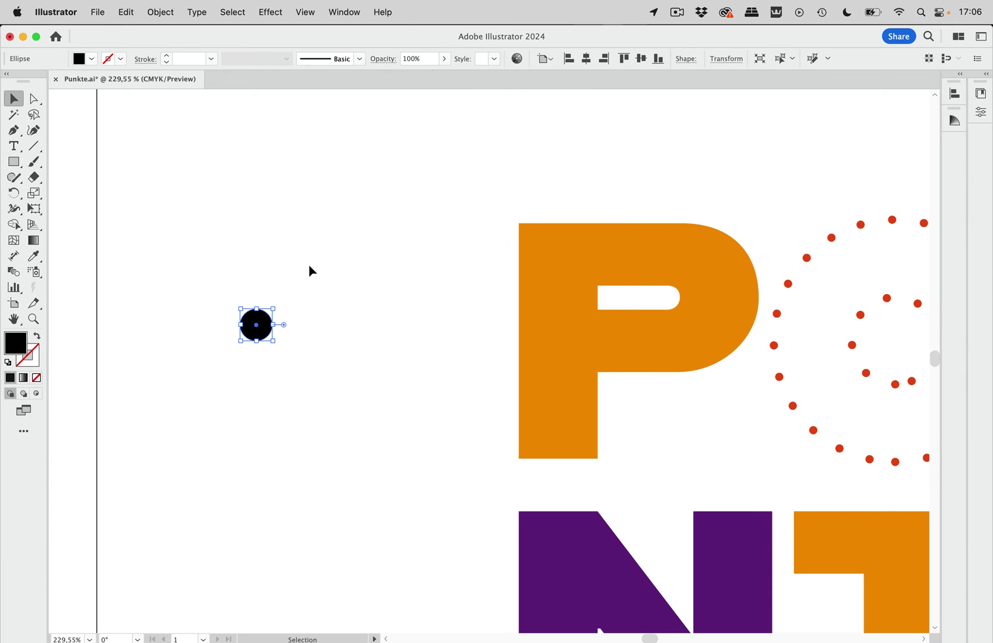
Show the document's brushes and place the black circle beside them, above the letter P
click(352, 13)
scroll(417, 584, down, 2)
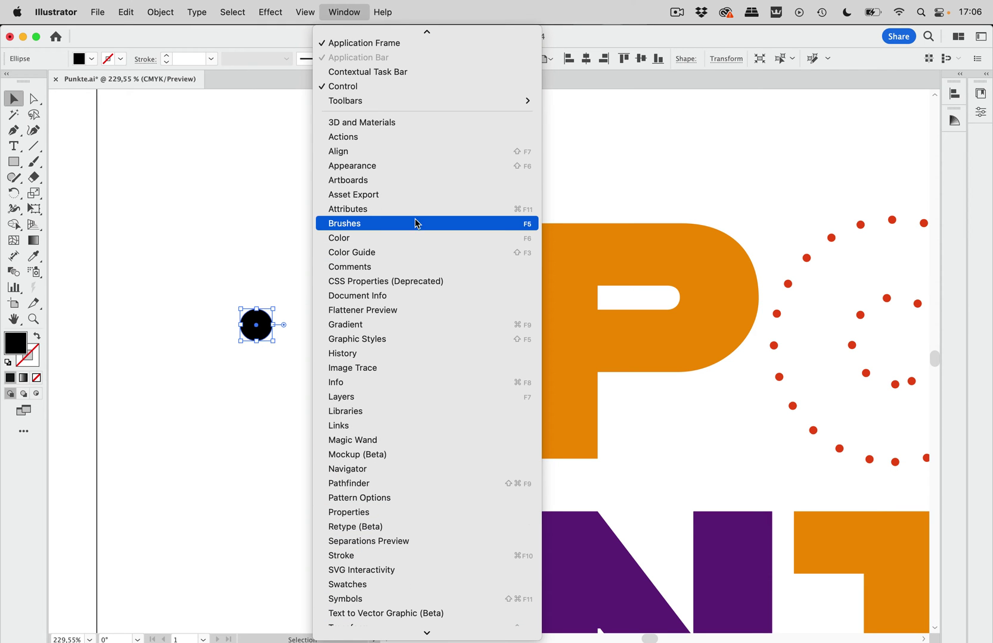
click(400, 222)
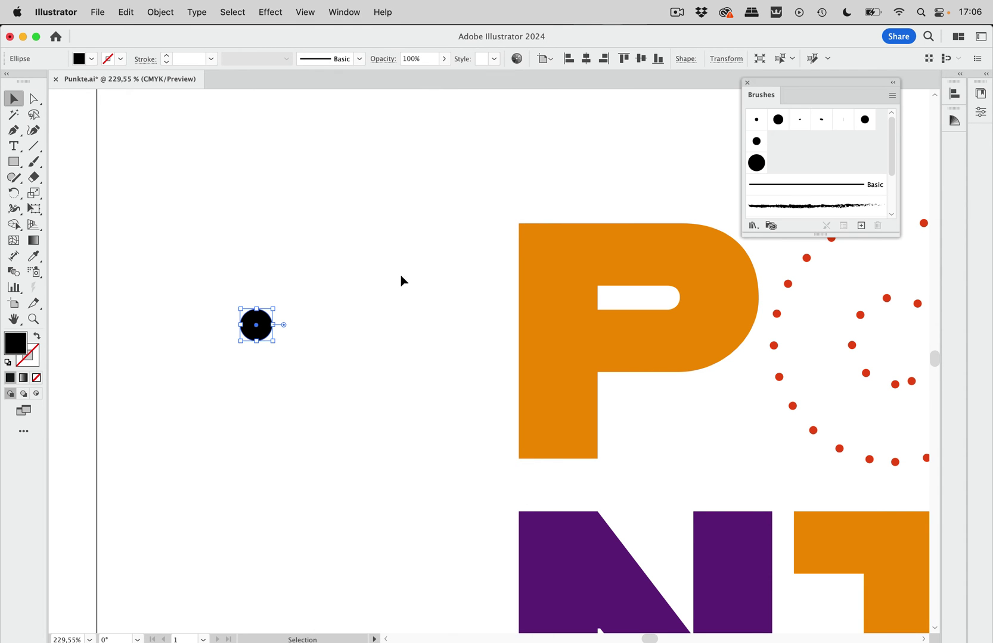
drag(256, 326, 740, 203)
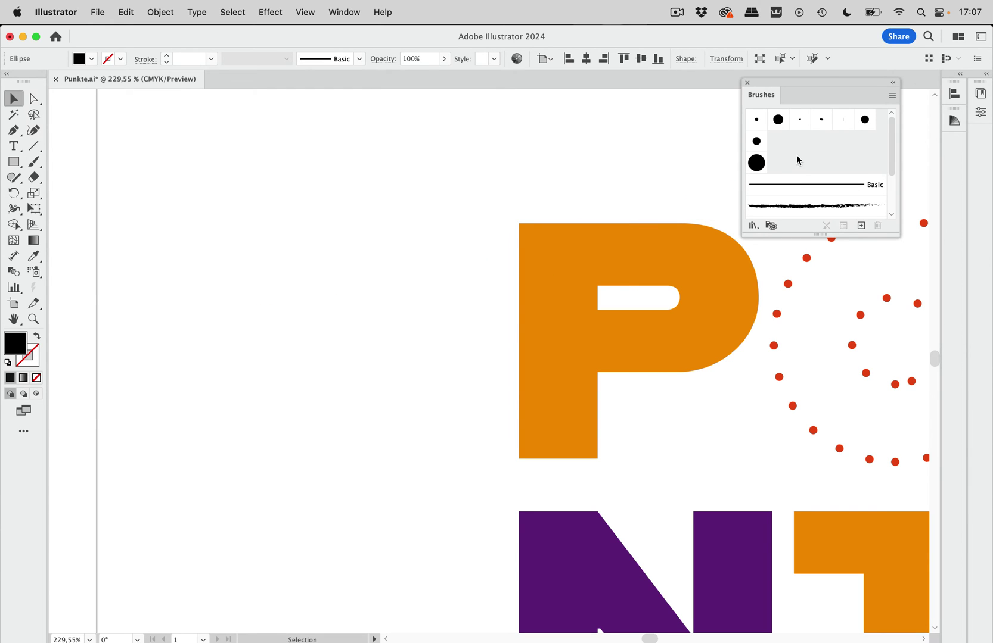
drag(819, 87, 628, 150)
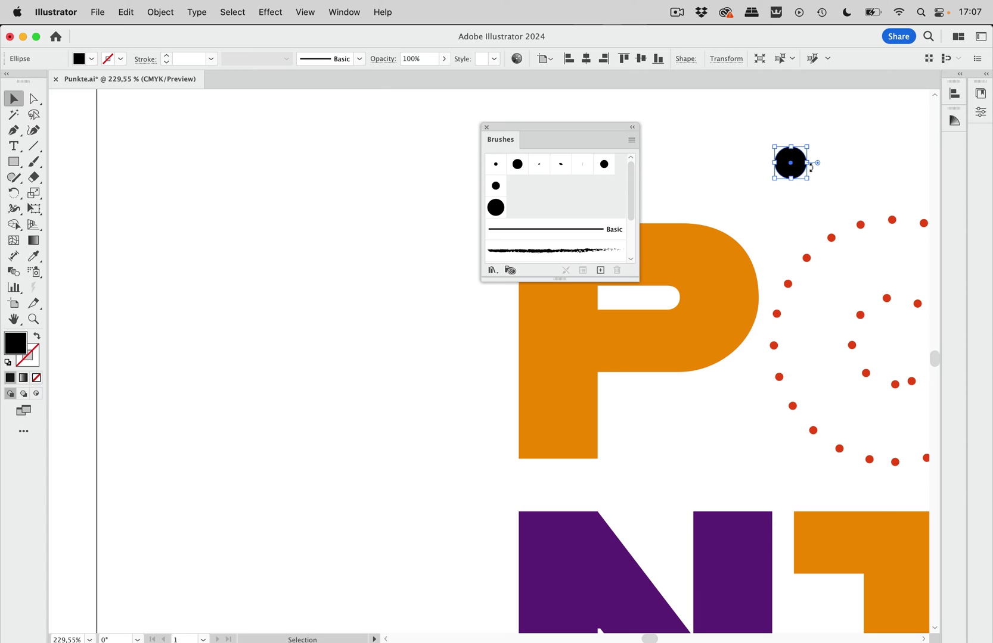
mouse_move(797, 170)
mouse_down()
mouse_move(703, 173)
mouse_move(545, 210)
mouse_move(740, 158)
mouse_up()
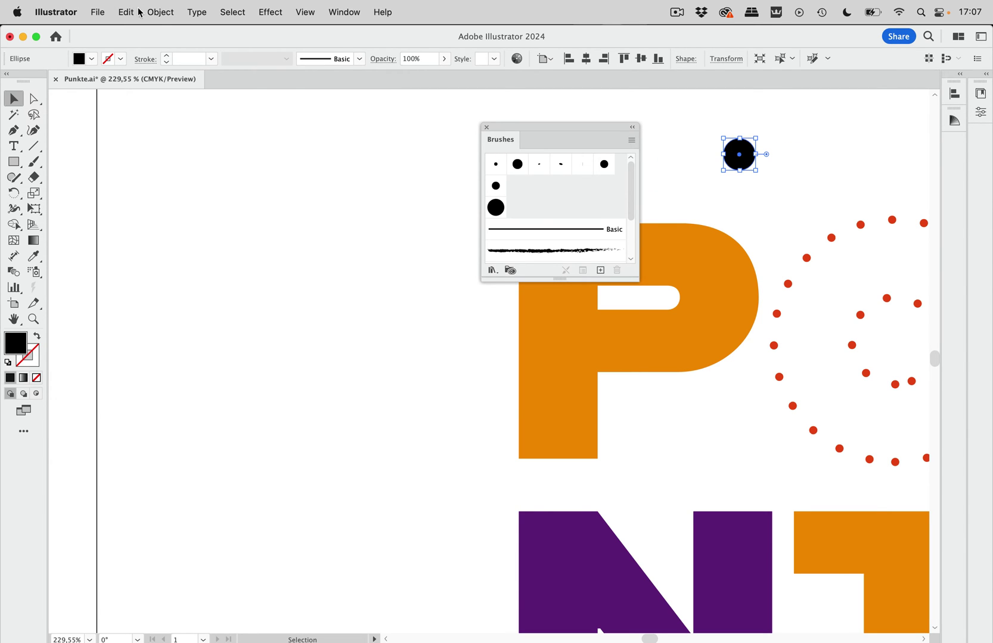
Expand the black circle from a live shape to a path and start a new Scatter Brush from it
click(161, 12)
mouse_move(173, 377)
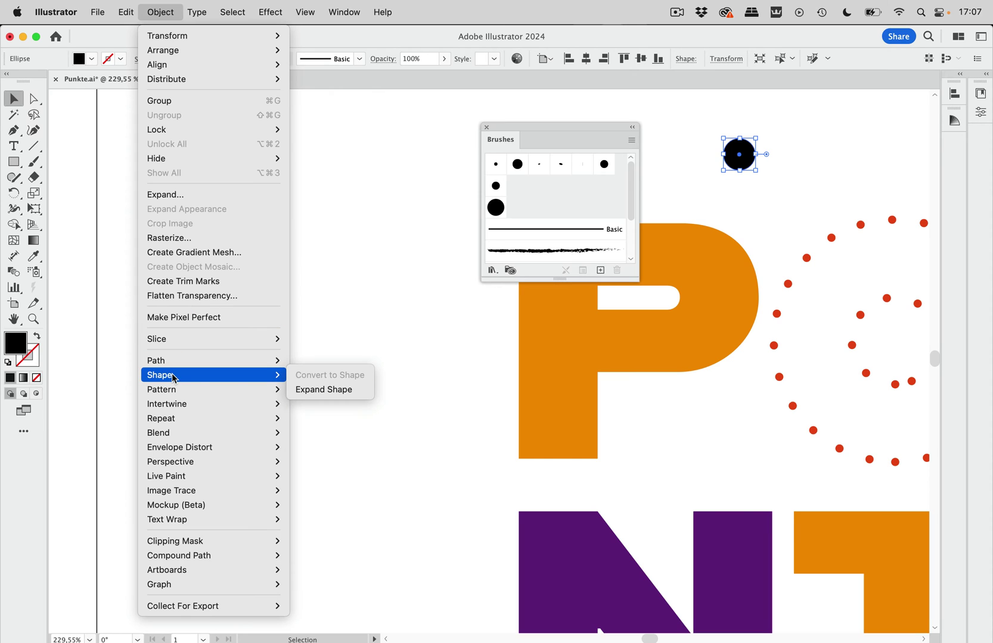
click(318, 390)
click(751, 154)
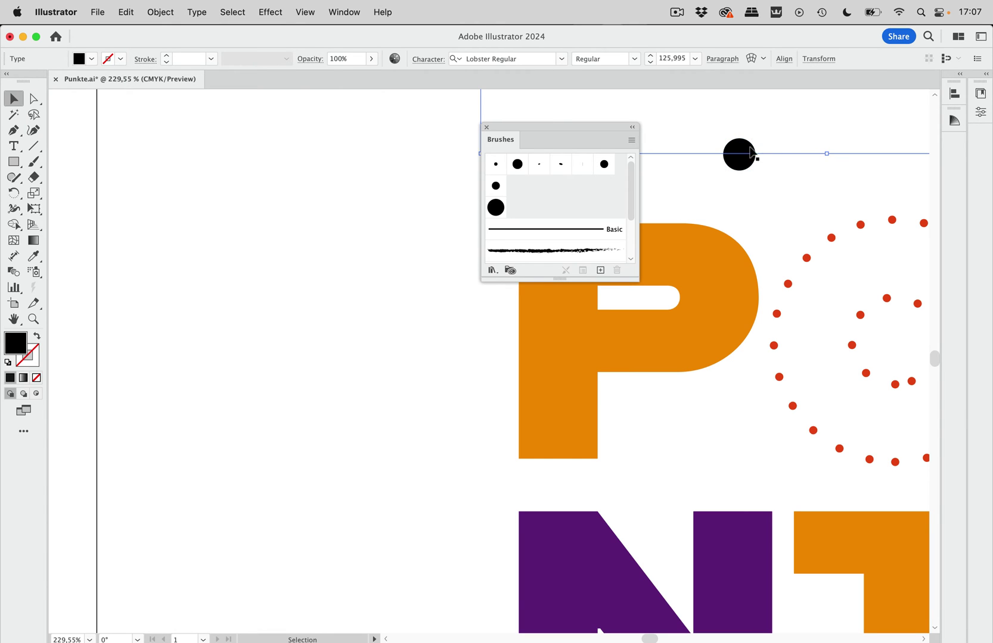
click(750, 155)
drag(749, 155, 570, 207)
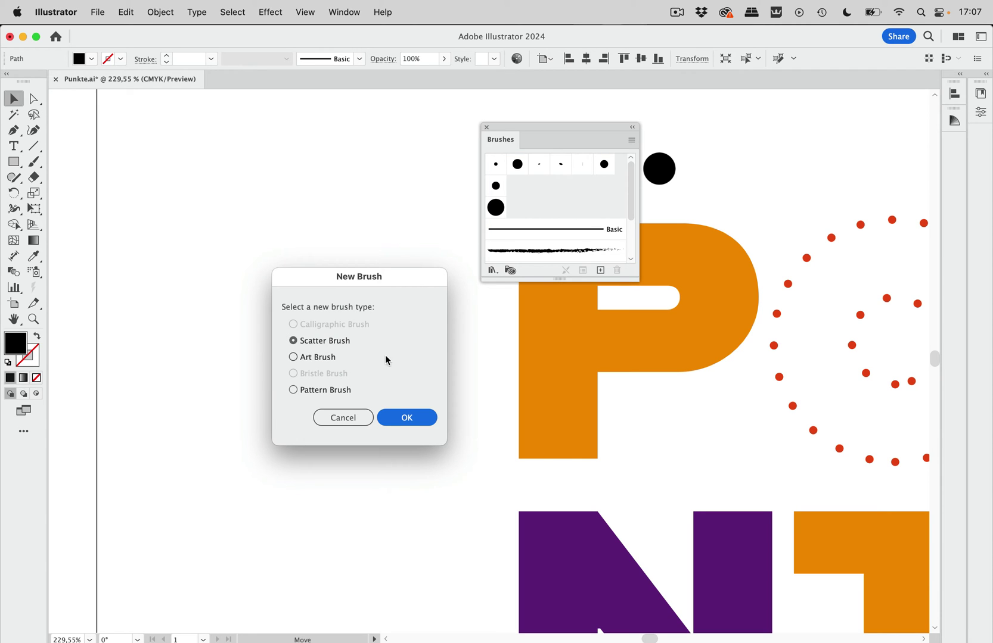
click(408, 418)
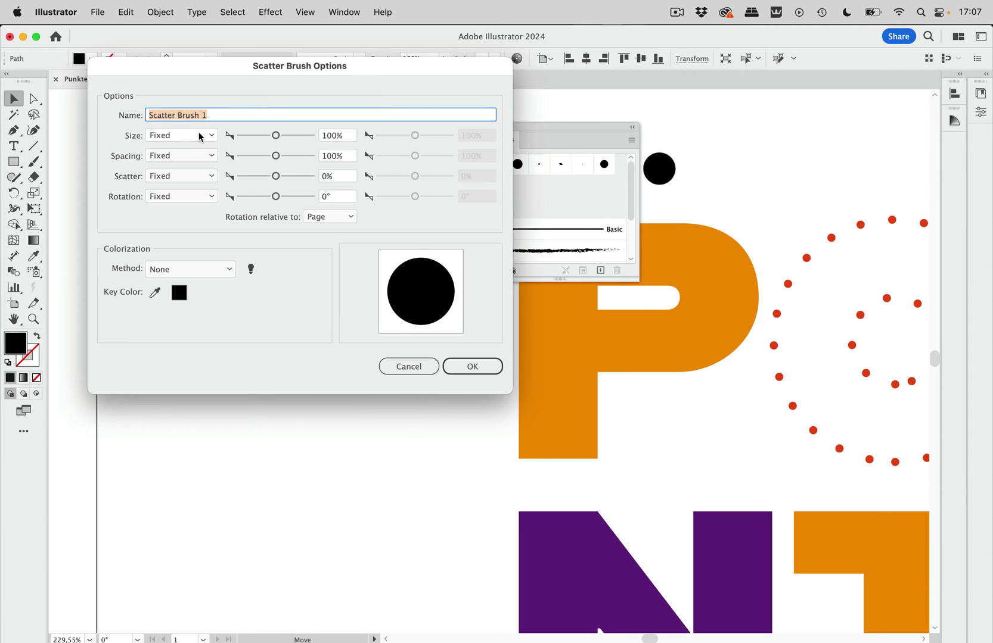
Set the scatter brush's size, spacing and scatter to Random and its colorization method to Tints
click(181, 140)
click(183, 164)
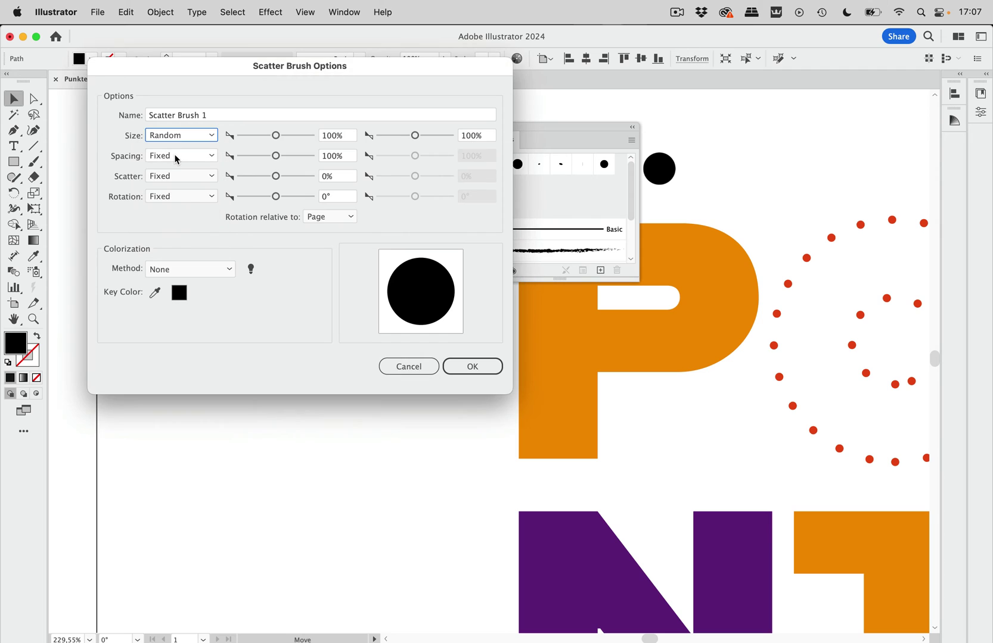
click(176, 157)
click(179, 182)
click(188, 180)
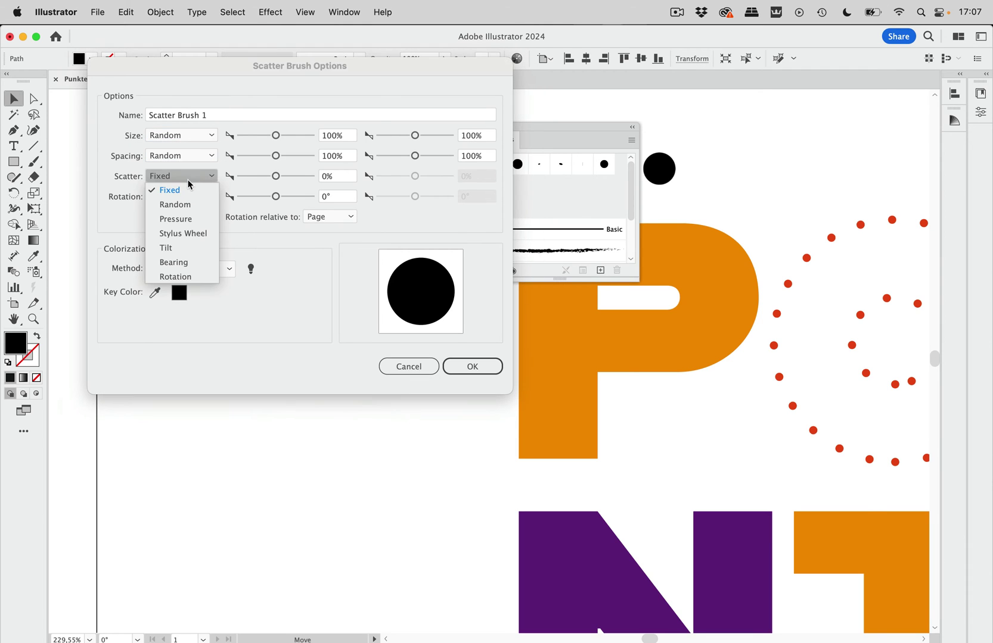
click(190, 205)
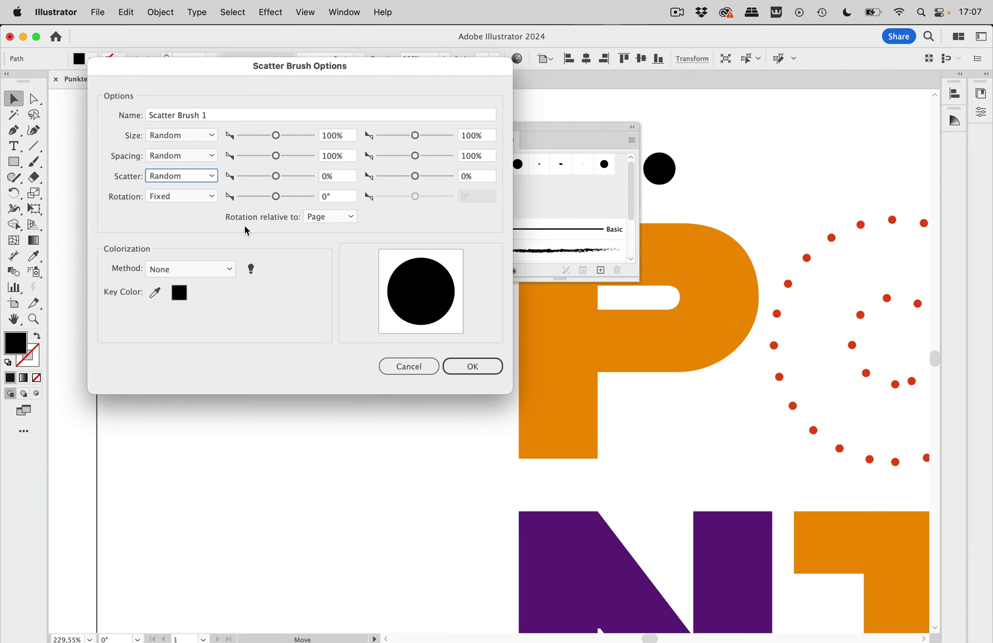
click(215, 272)
click(198, 296)
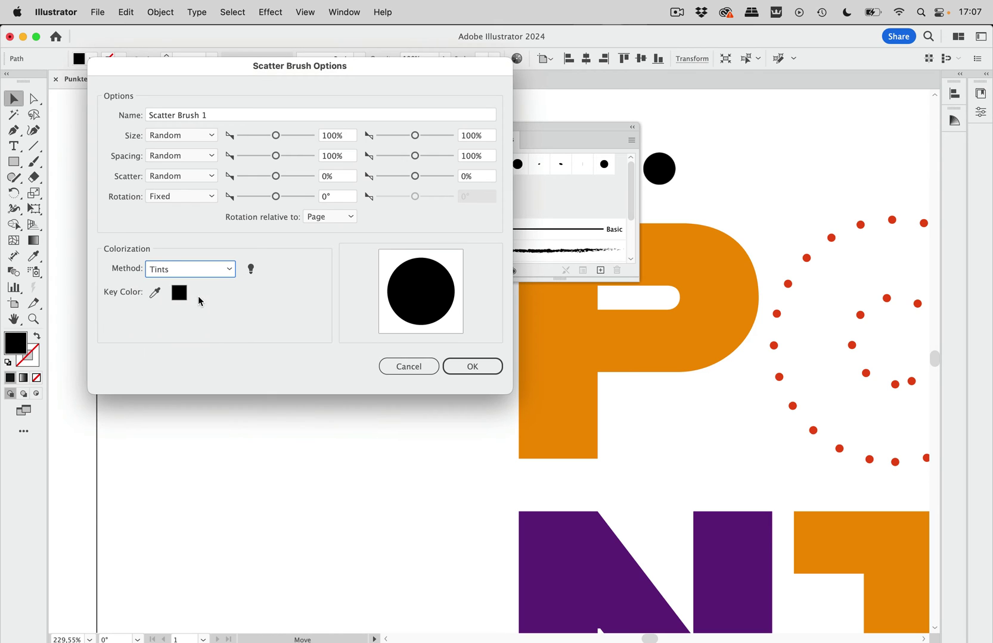
Create the scatter brush with size 20% to 100%, spacing 76% to 334% and scatter 6% to 112%
drag(276, 137, 245, 137)
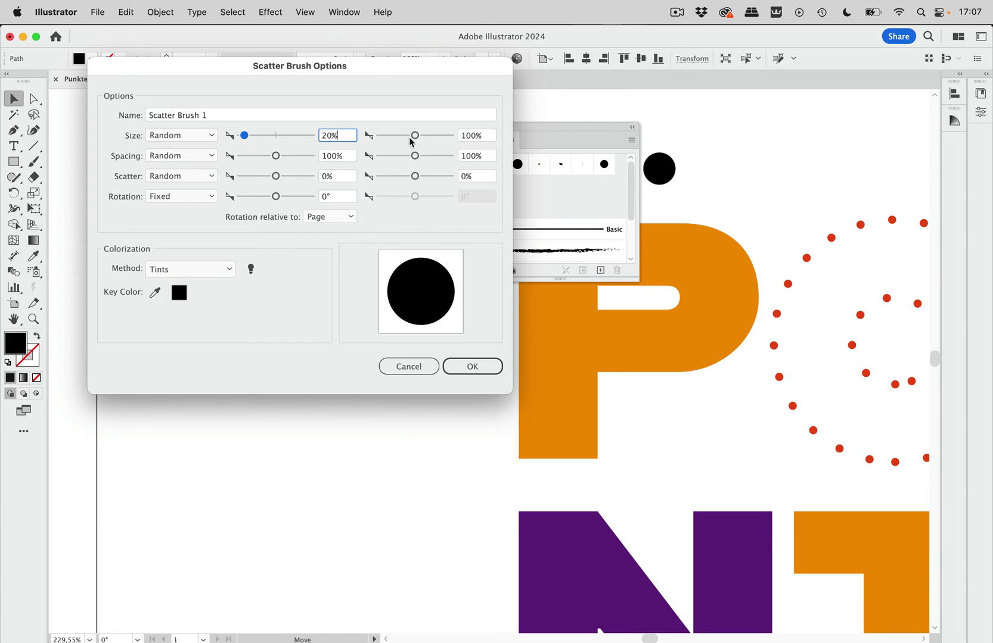
drag(275, 156, 267, 156)
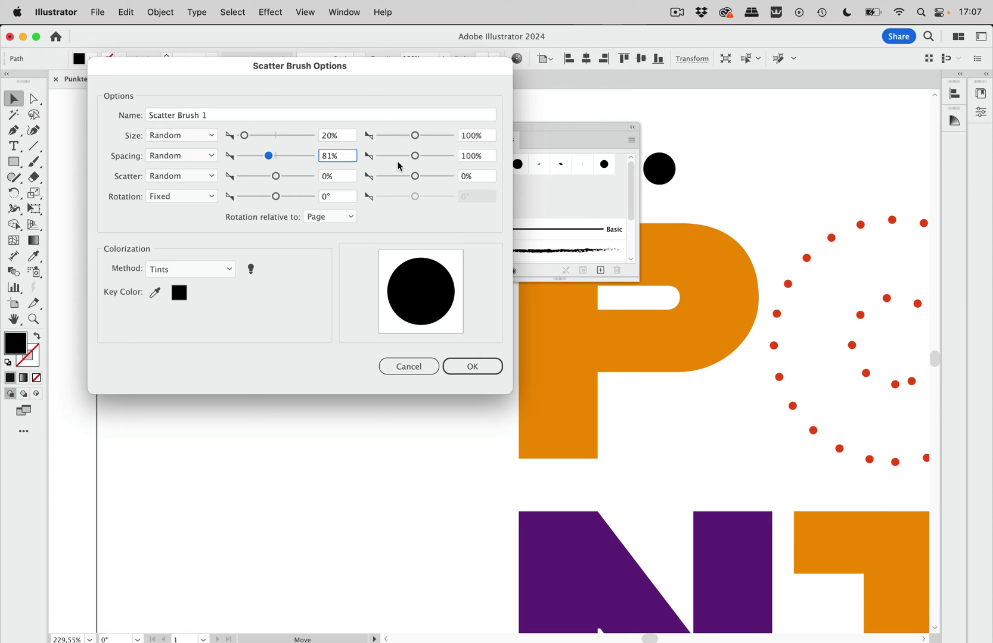
drag(417, 157, 425, 157)
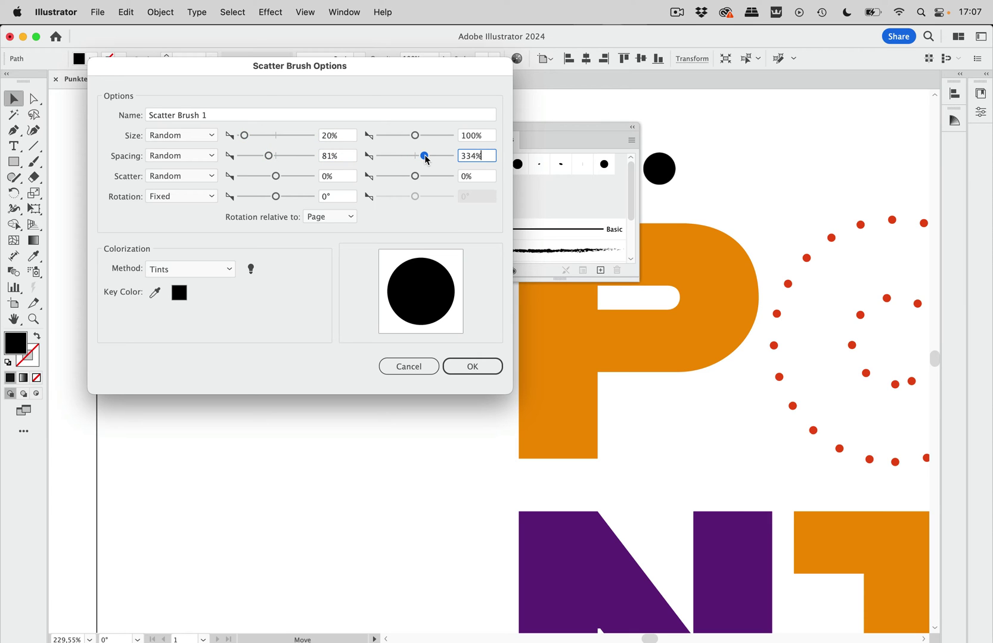
click(269, 157)
drag(270, 157, 274, 177)
drag(414, 176, 420, 177)
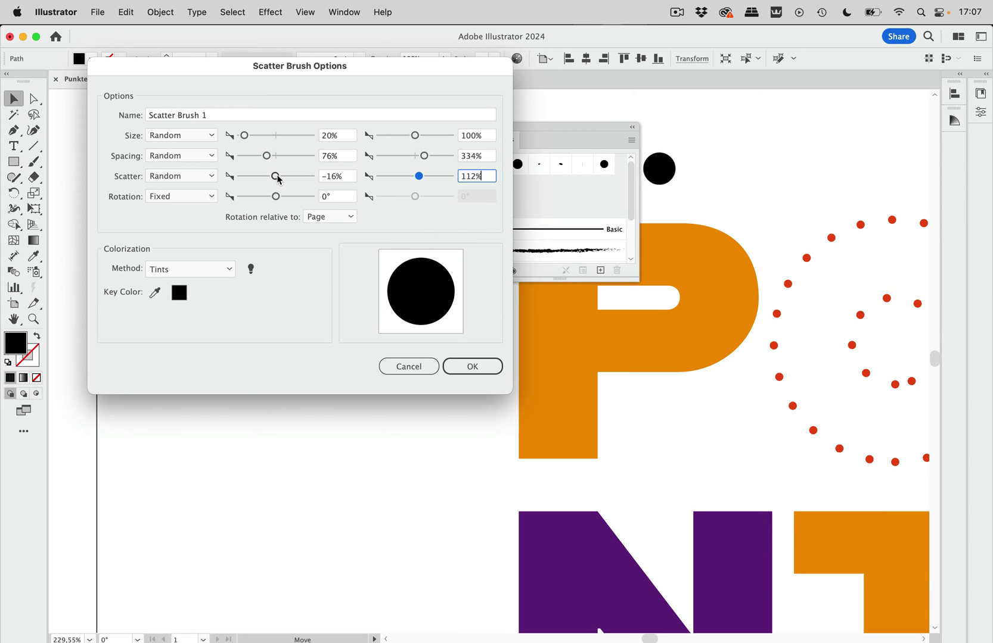
drag(275, 177, 276, 177)
click(477, 366)
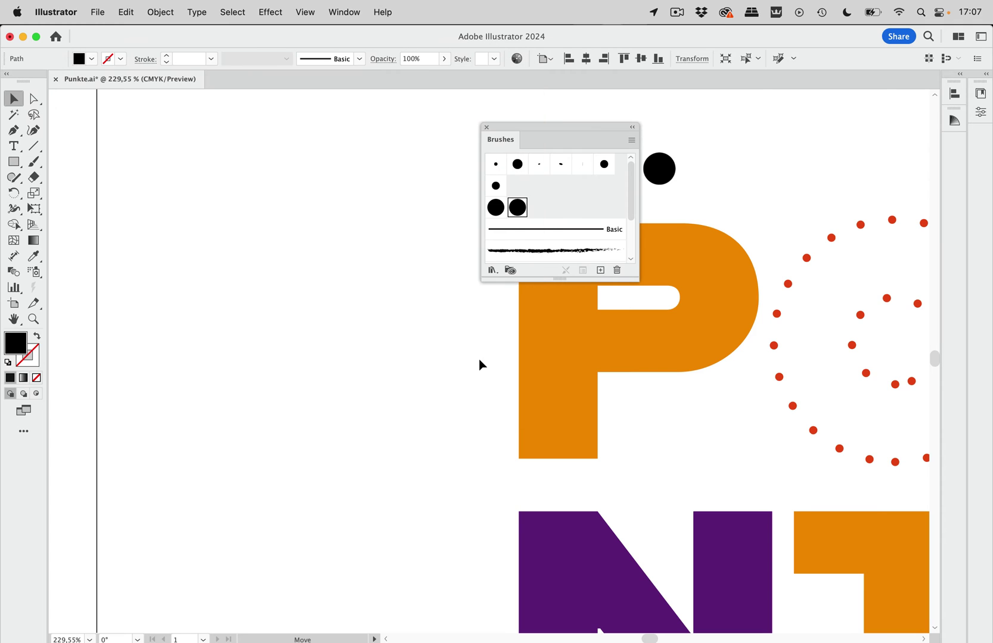
Select the POINTS lettering, move the brushes clear of it and show its appearance attributes
key(super+0)
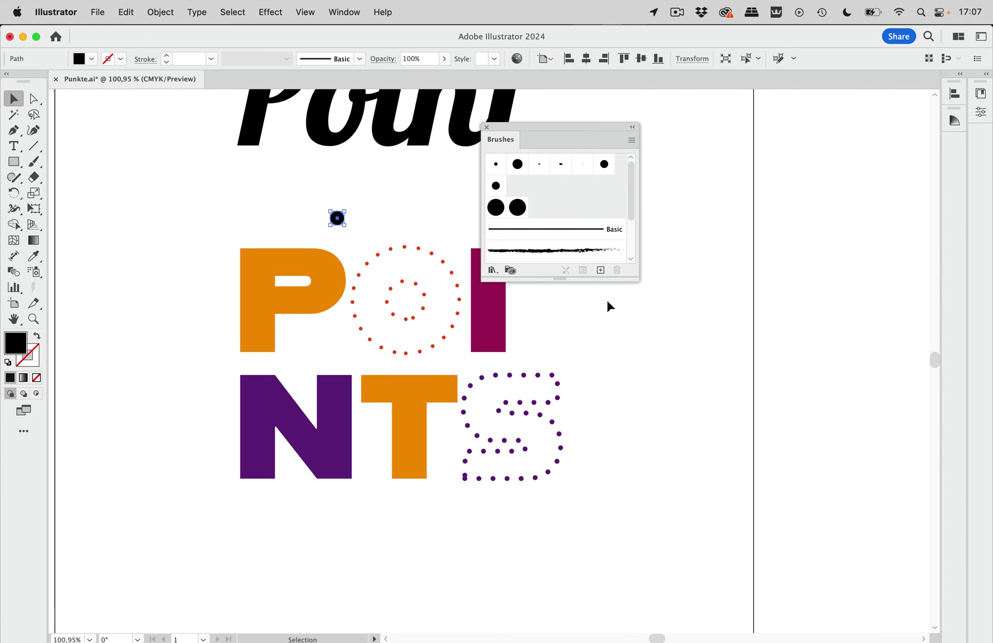
click(421, 303)
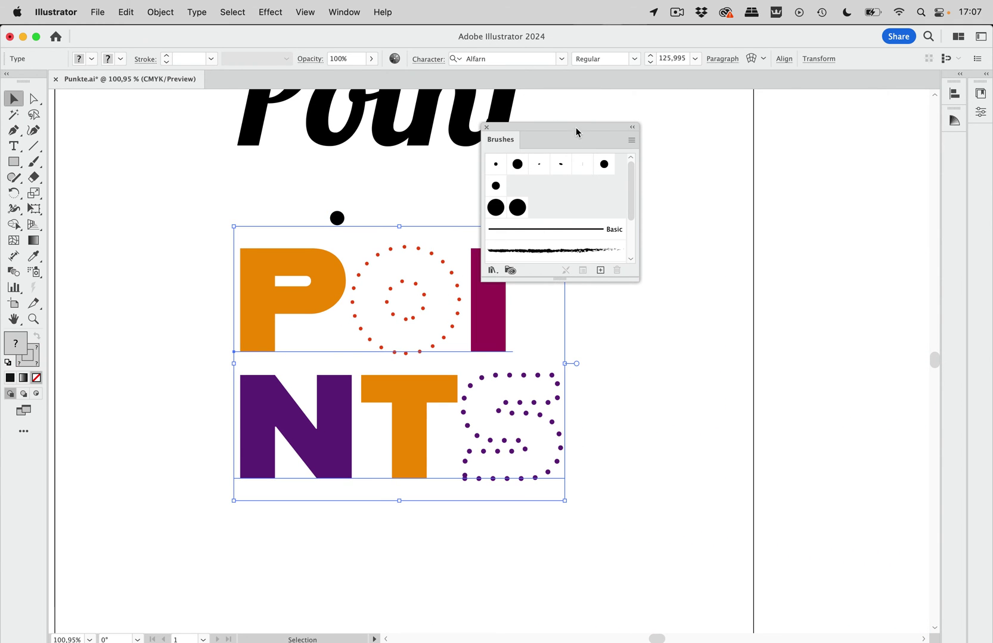
drag(577, 129, 773, 145)
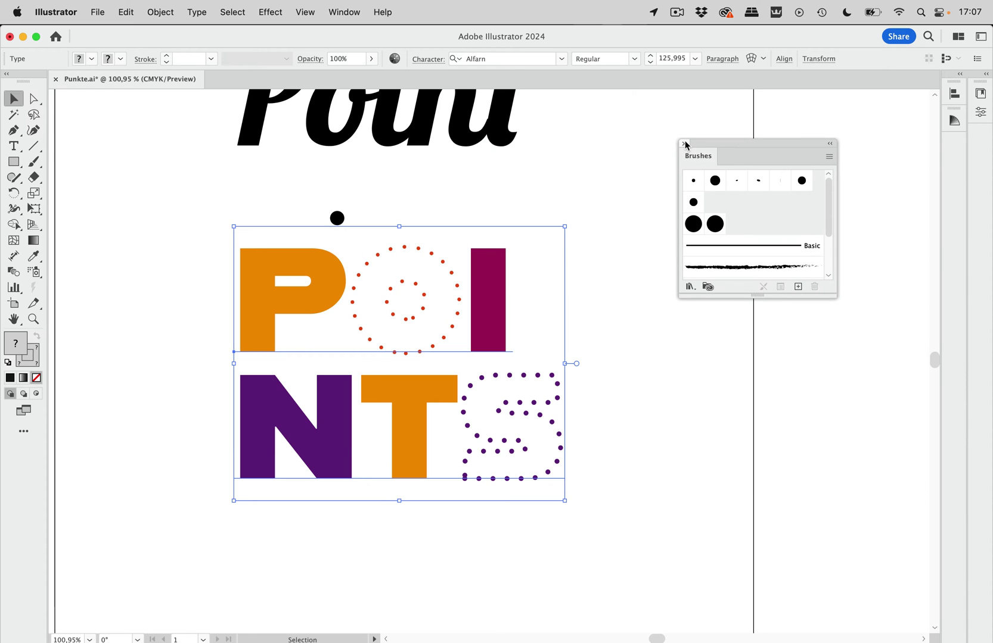
click(342, 8)
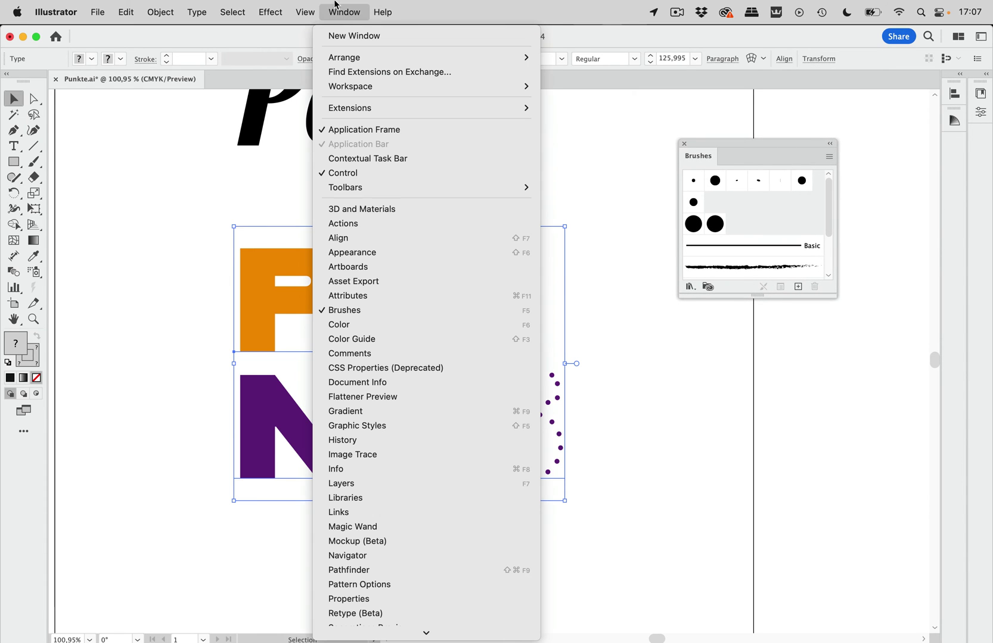
click(359, 253)
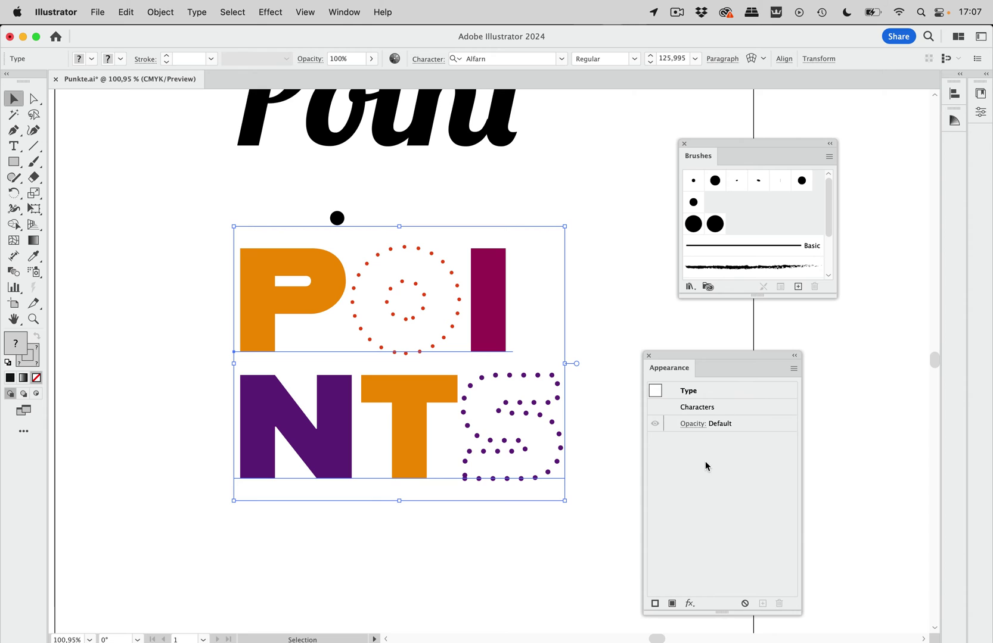
Add an orange stroke to the POINTS lettering and apply the new black-circle scatter brush to it
click(641, 341)
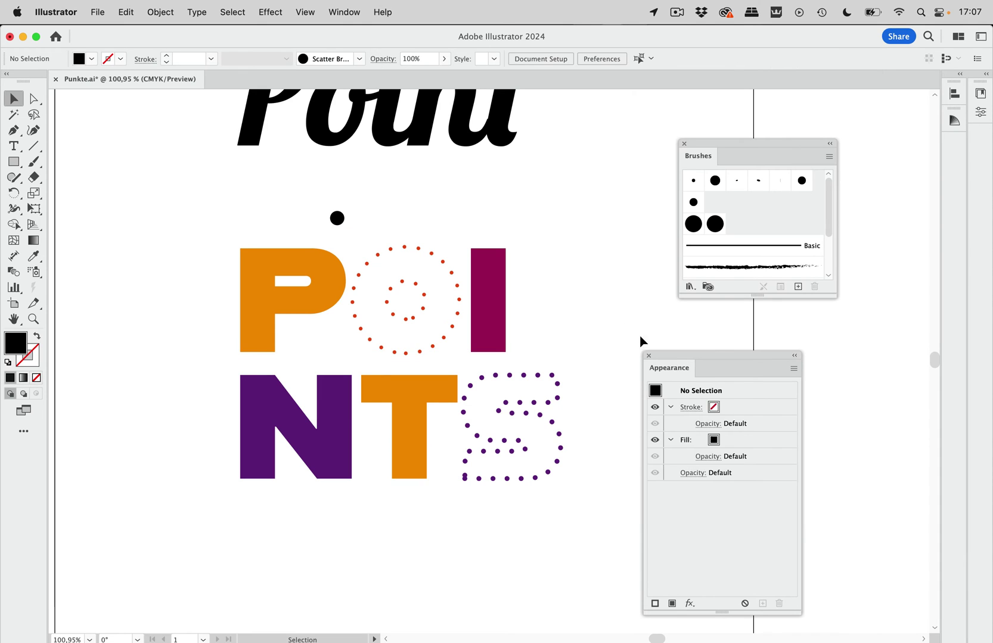
click(507, 366)
click(654, 603)
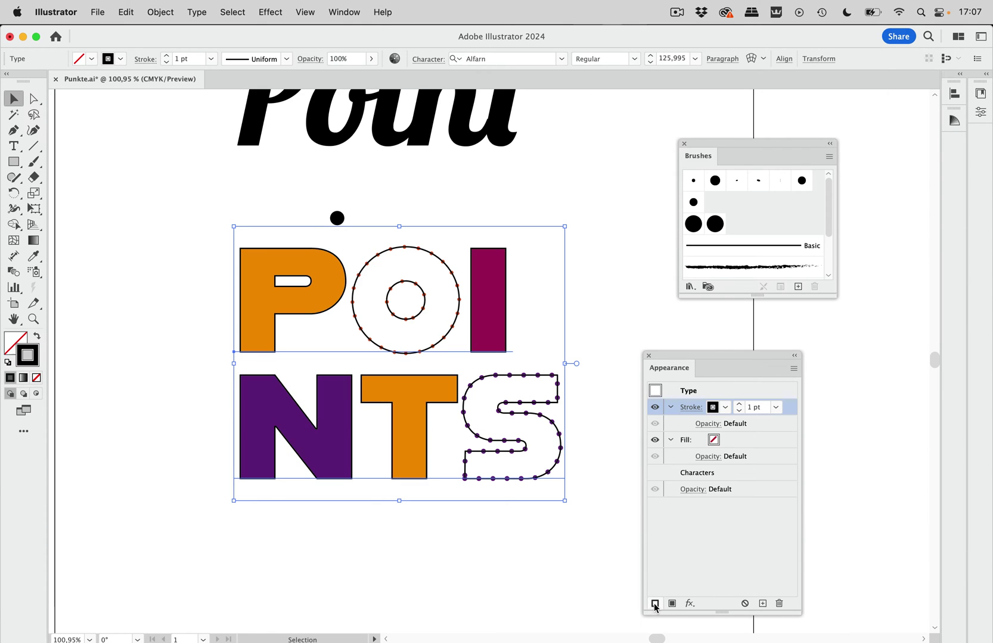
click(725, 407)
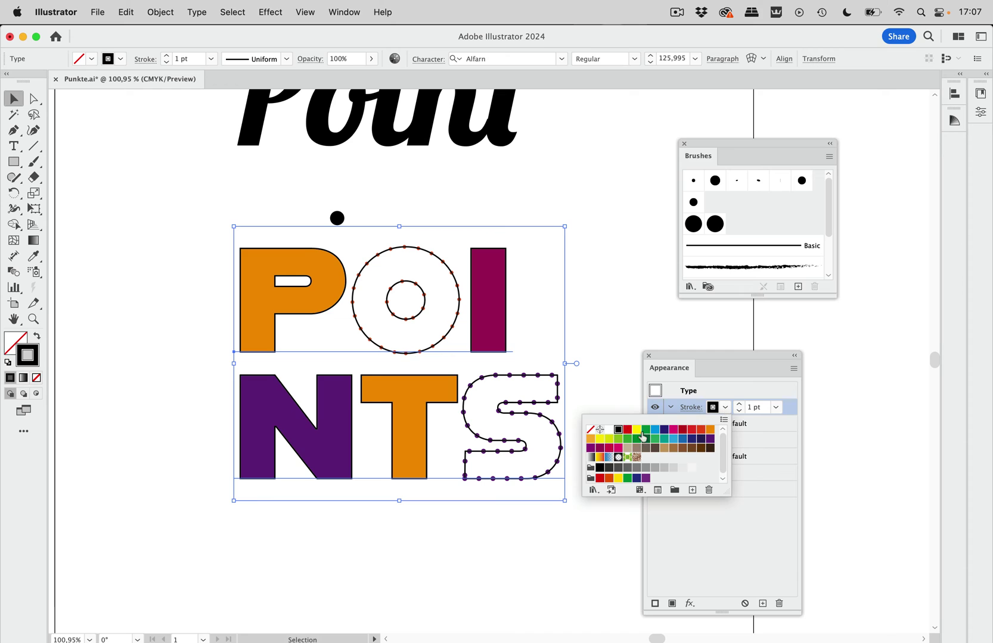
click(710, 430)
click(791, 412)
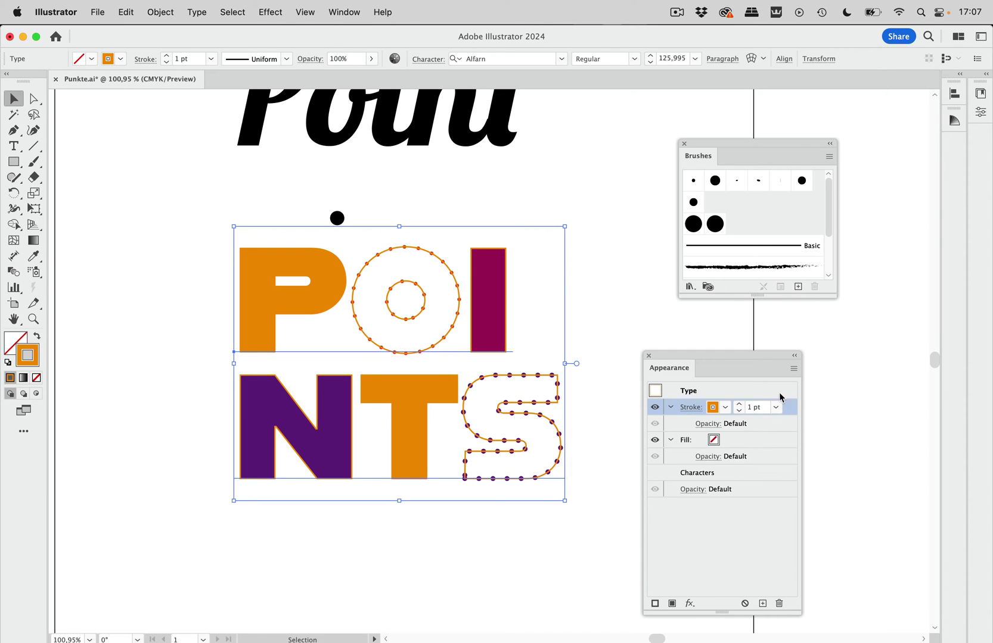
click(718, 224)
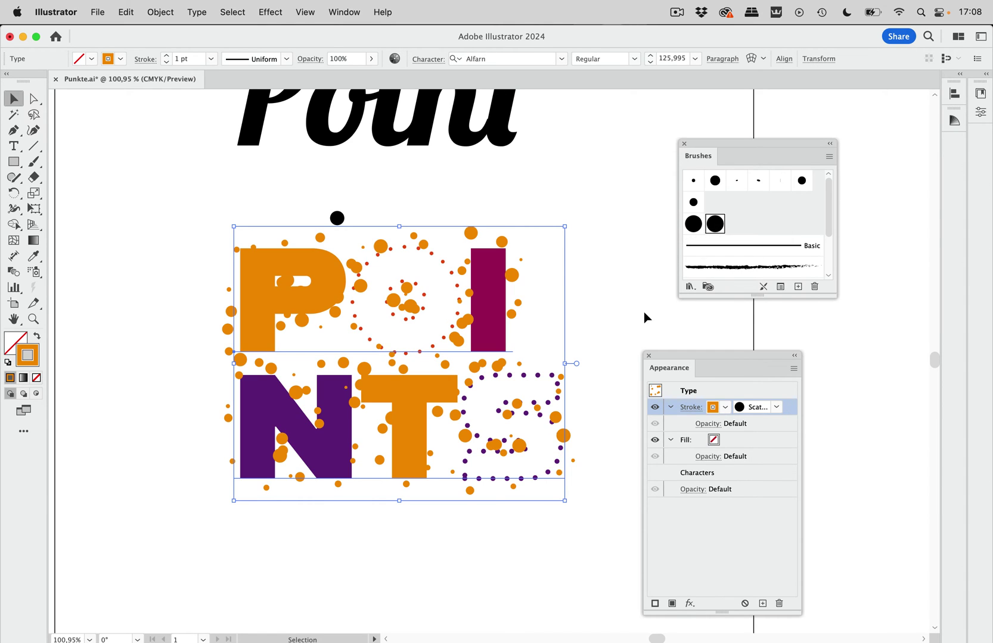
click(637, 259)
Reduce the scatter brush's maximum scatter to 28% and apply the change to the existing strokes
double_click(713, 225)
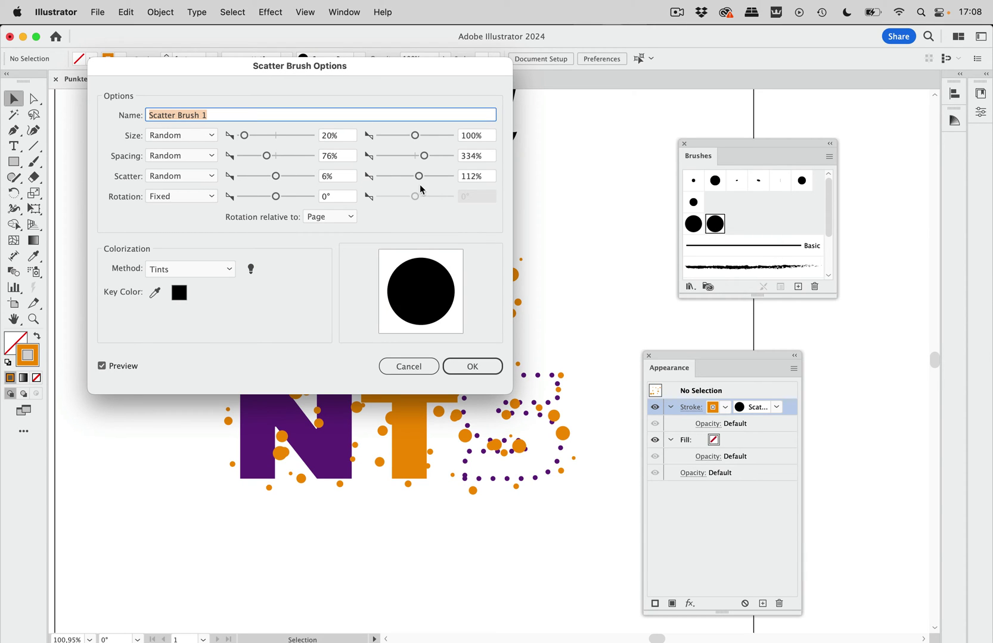
drag(418, 176, 417, 176)
click(468, 366)
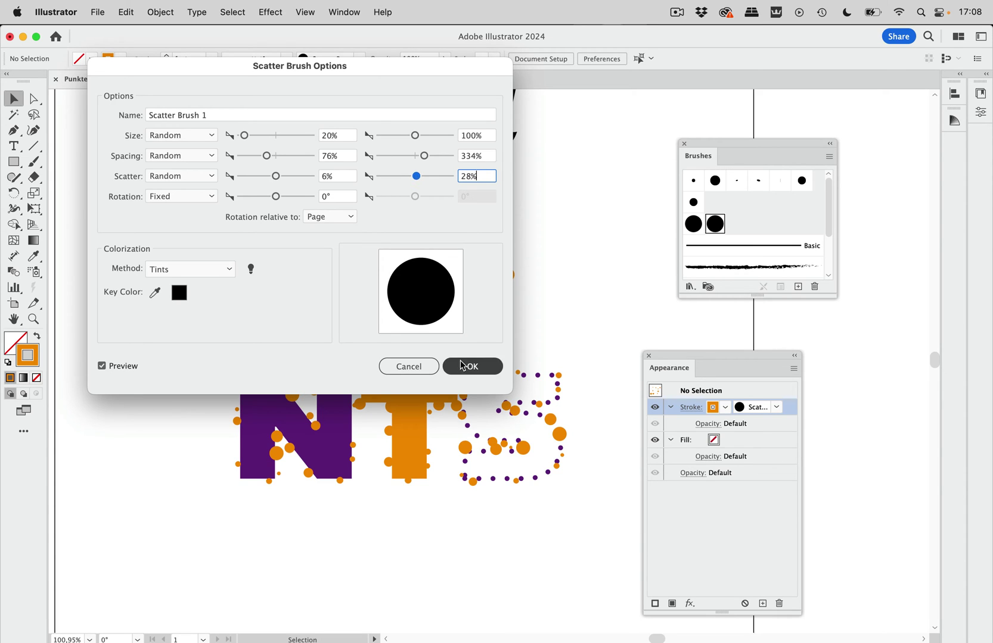
click(494, 362)
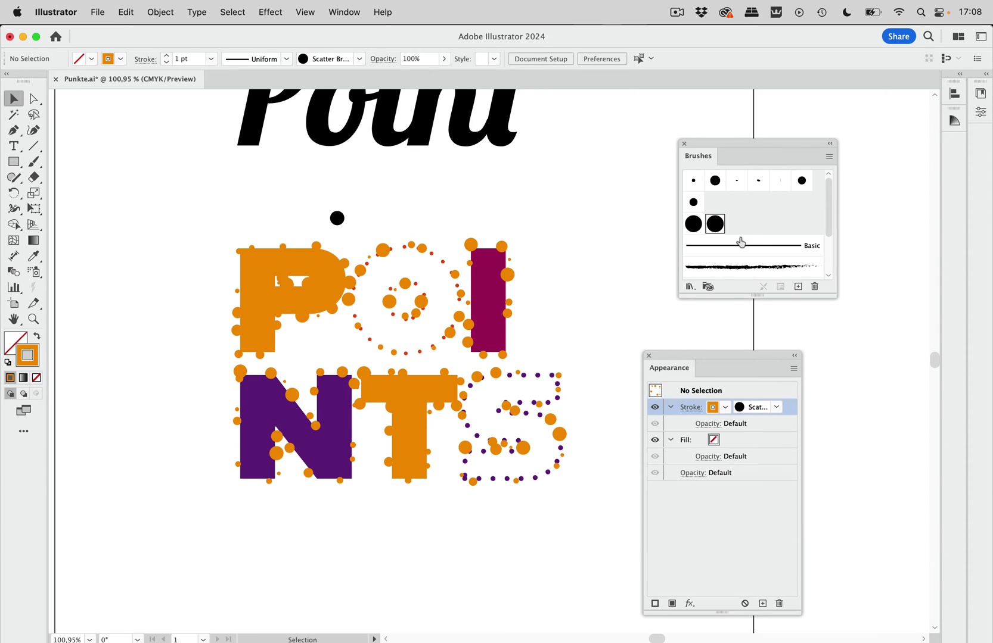
Reduce the scatter brush's maximum size to 76% and apply the change to the existing strokes
double_click(715, 224)
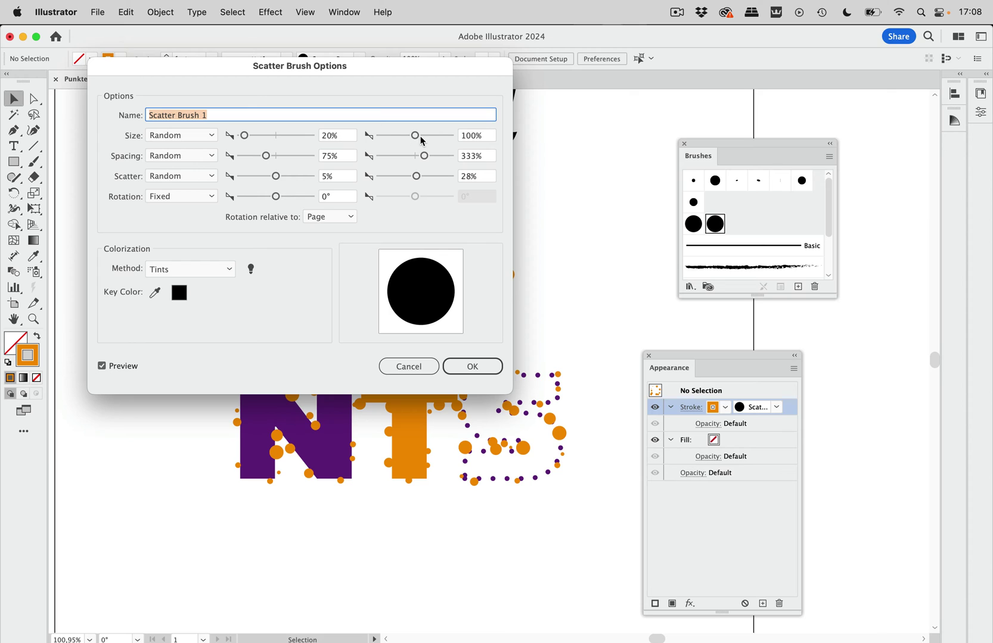
drag(415, 135, 405, 136)
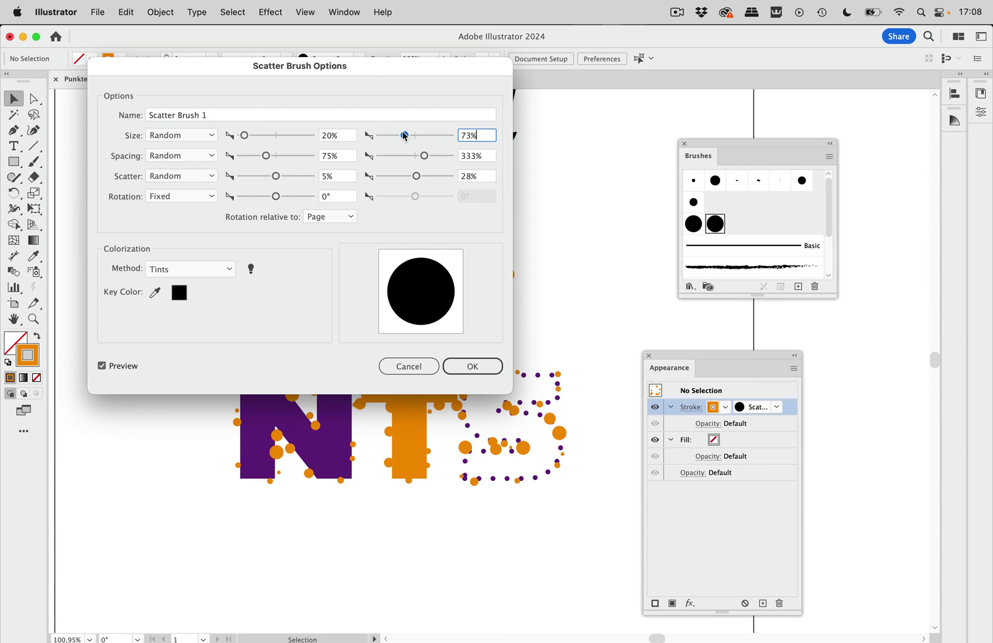
click(471, 365)
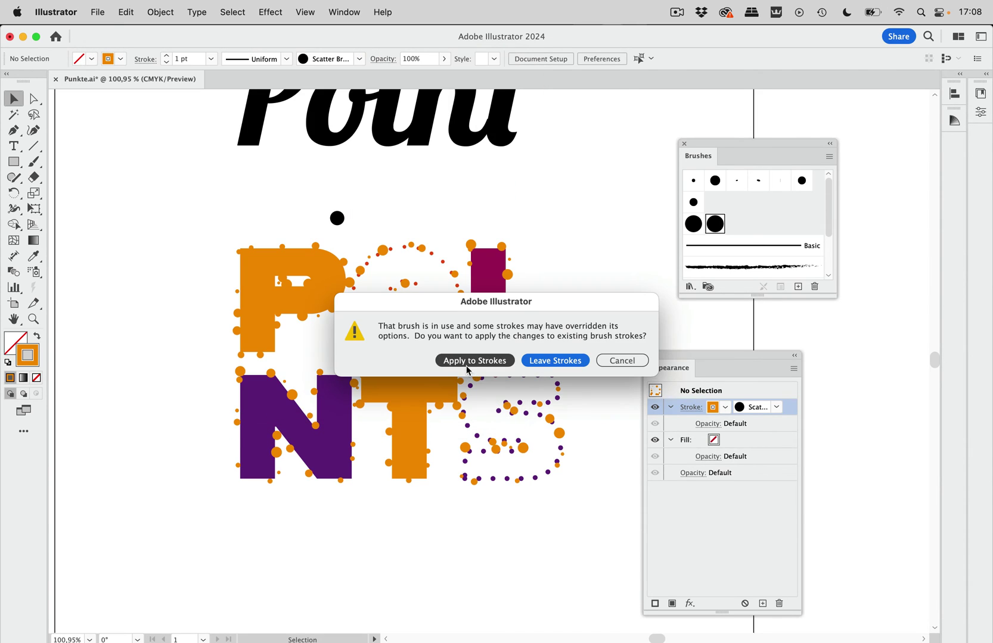
click(507, 361)
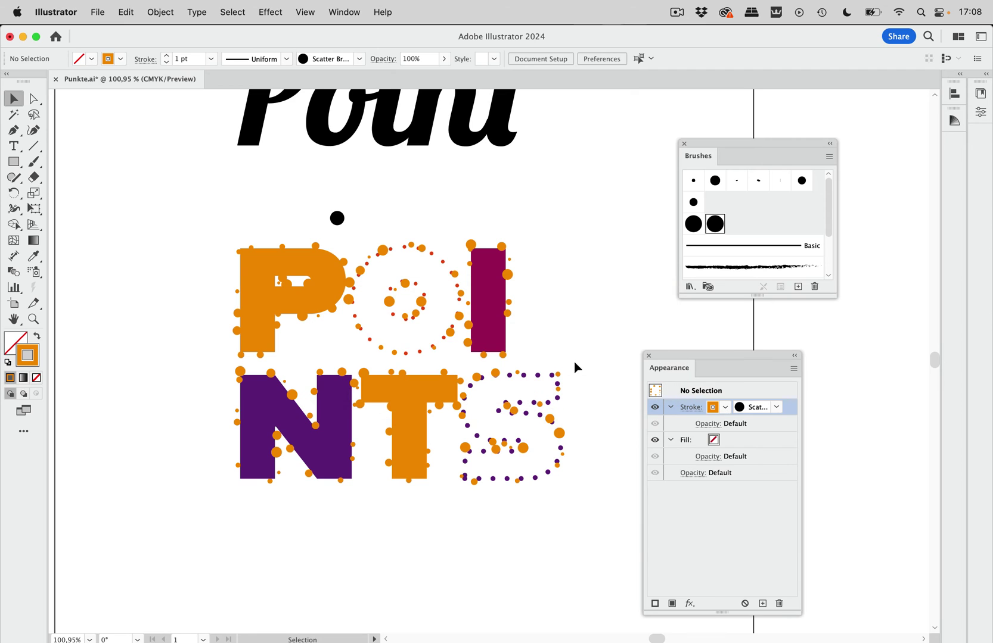
Duplicate the orange scatter-brush stroke on the POINTS lettering and recolor the lower copy dark magenta
click(476, 324)
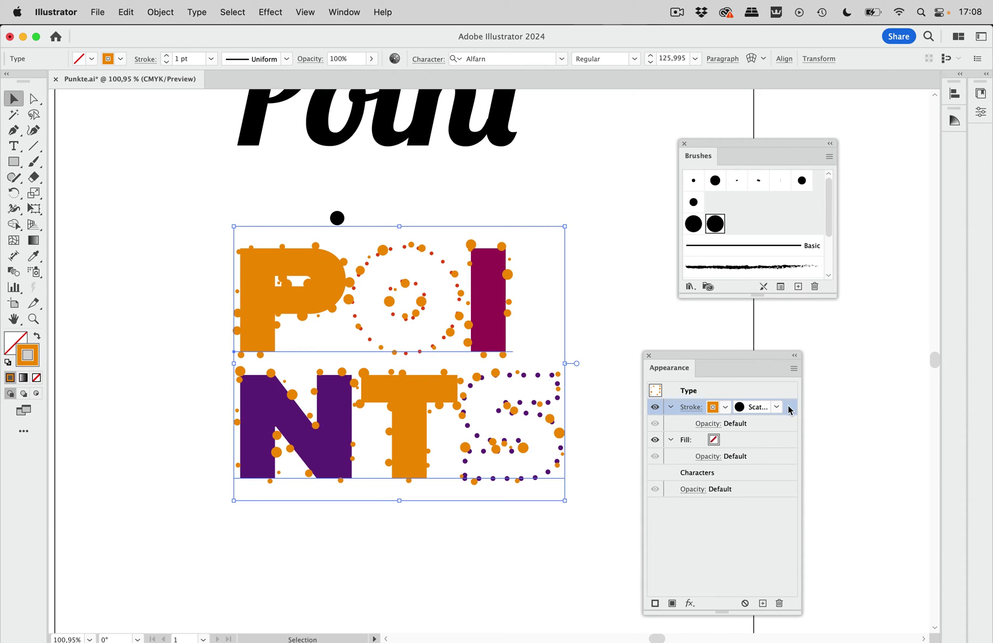
click(762, 604)
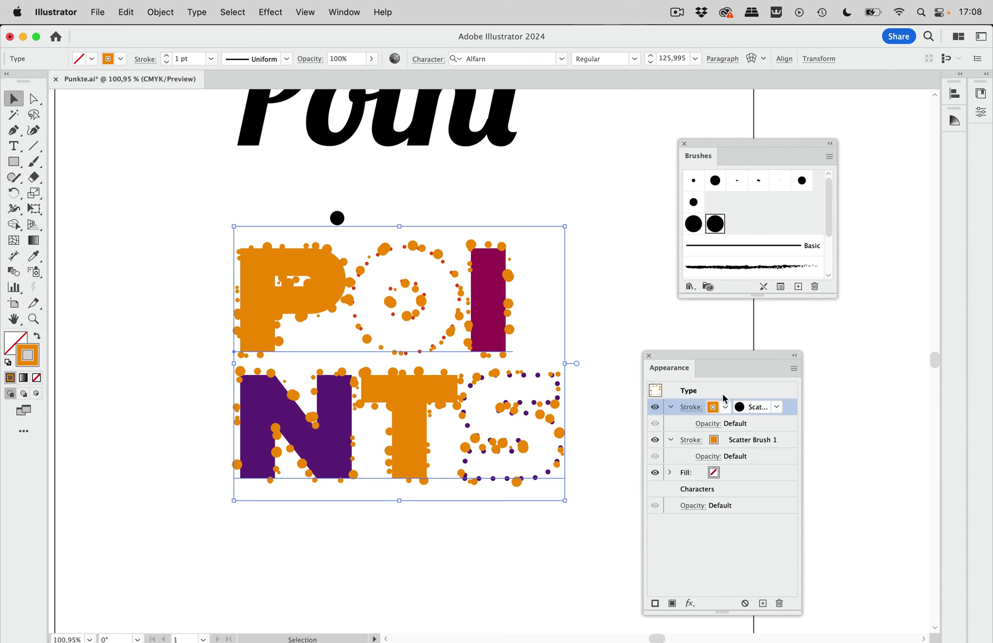
click(715, 420)
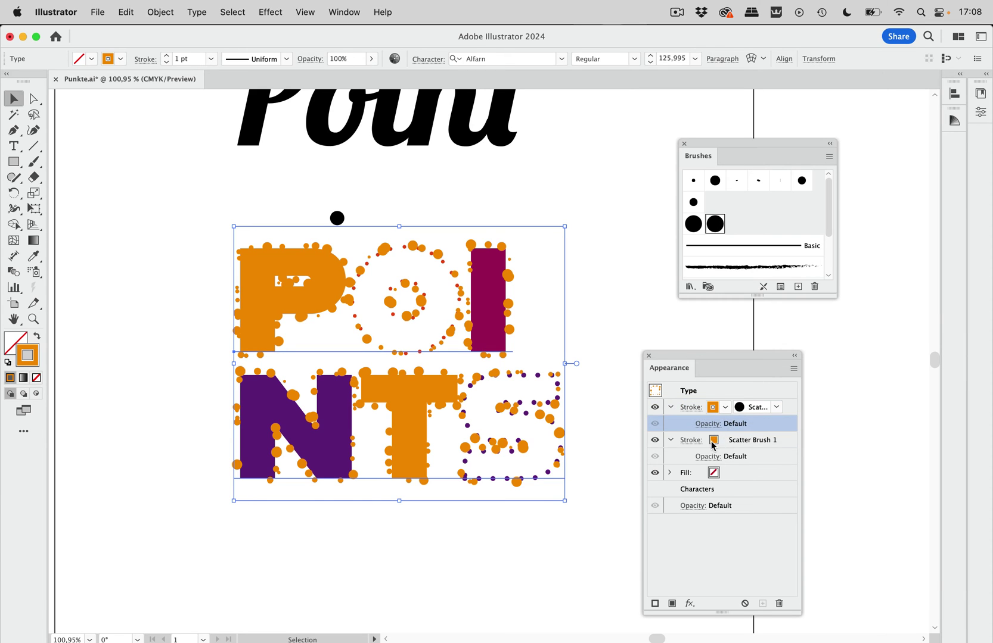
click(713, 444)
click(725, 440)
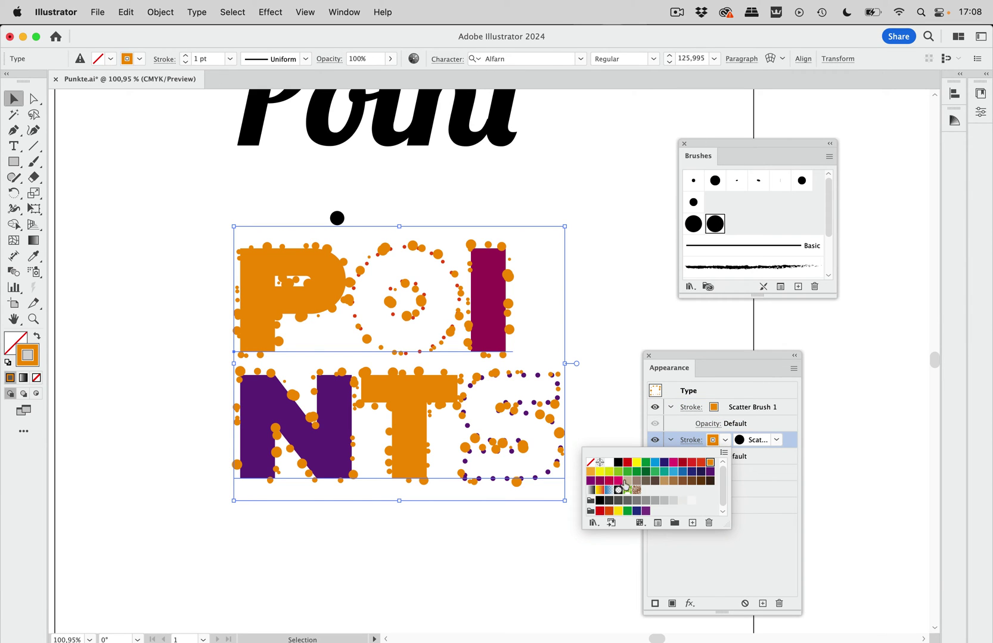
click(599, 481)
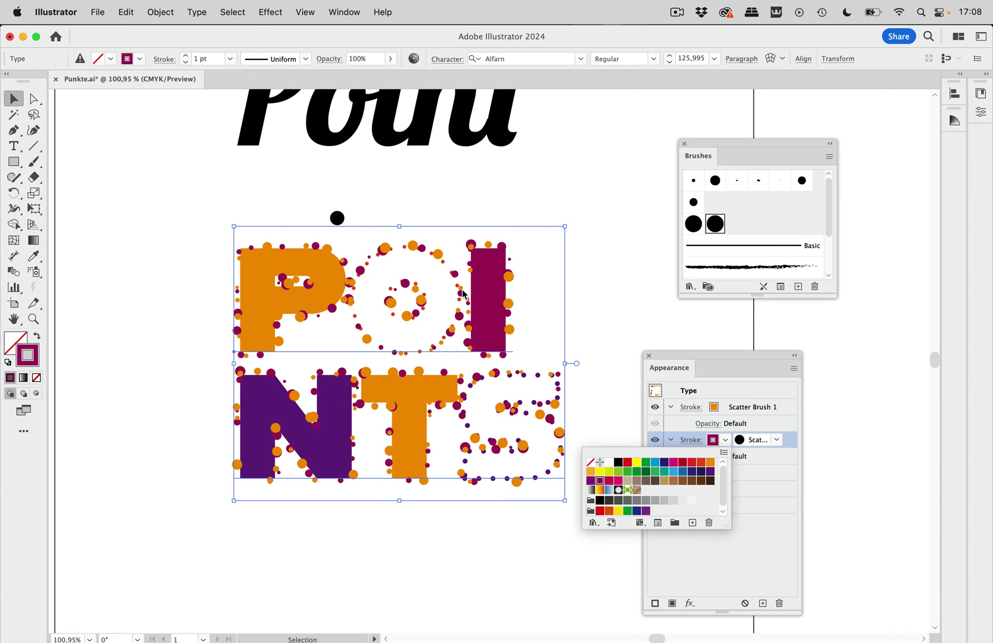
Set the magenta stroke's maximum scatter to 49% and maximum spacing to 434% in its own stroke options
click(750, 445)
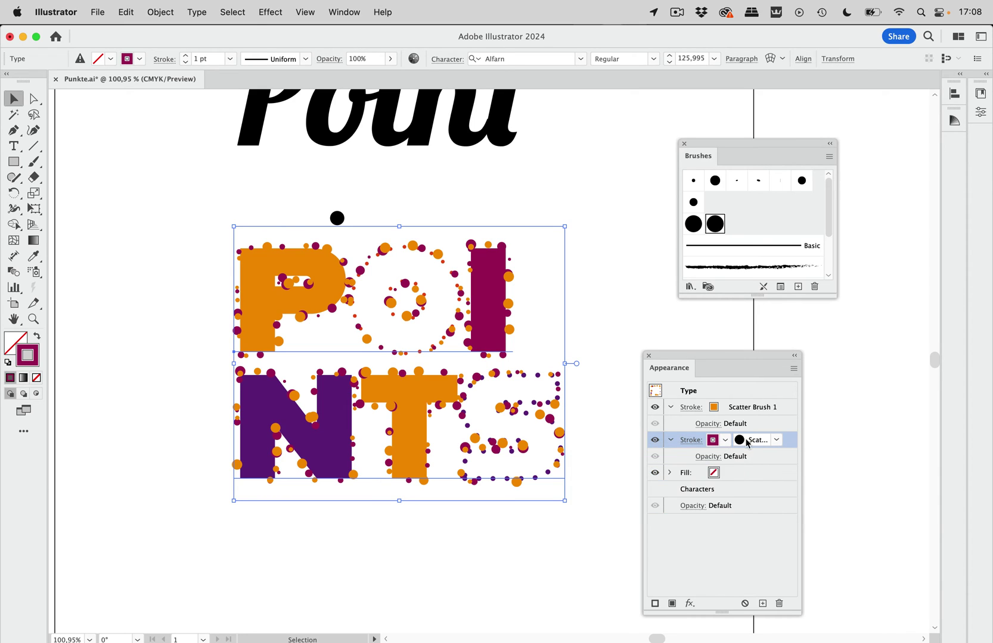
click(780, 288)
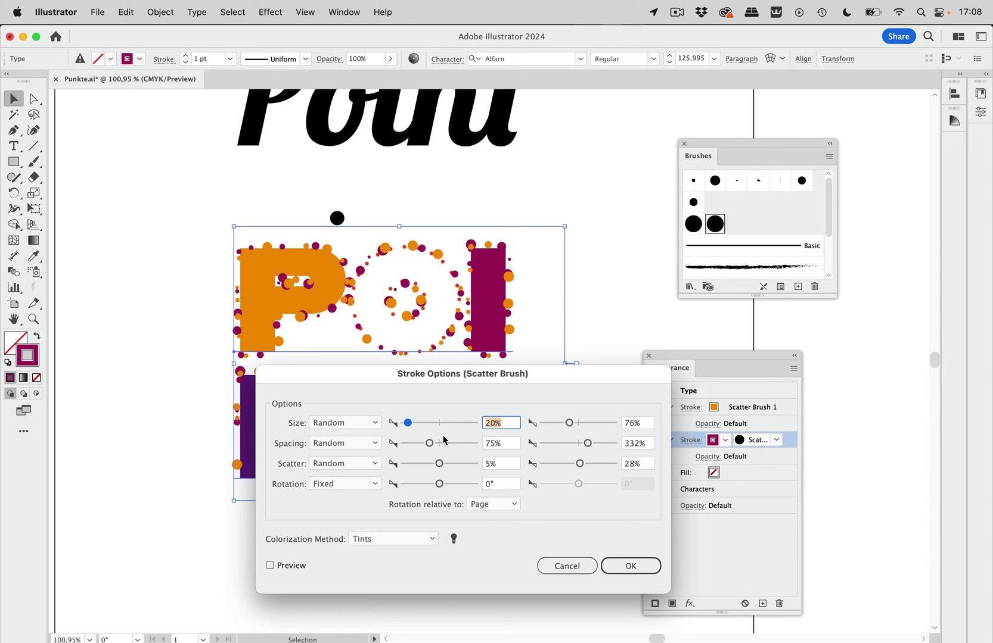
drag(579, 464, 582, 465)
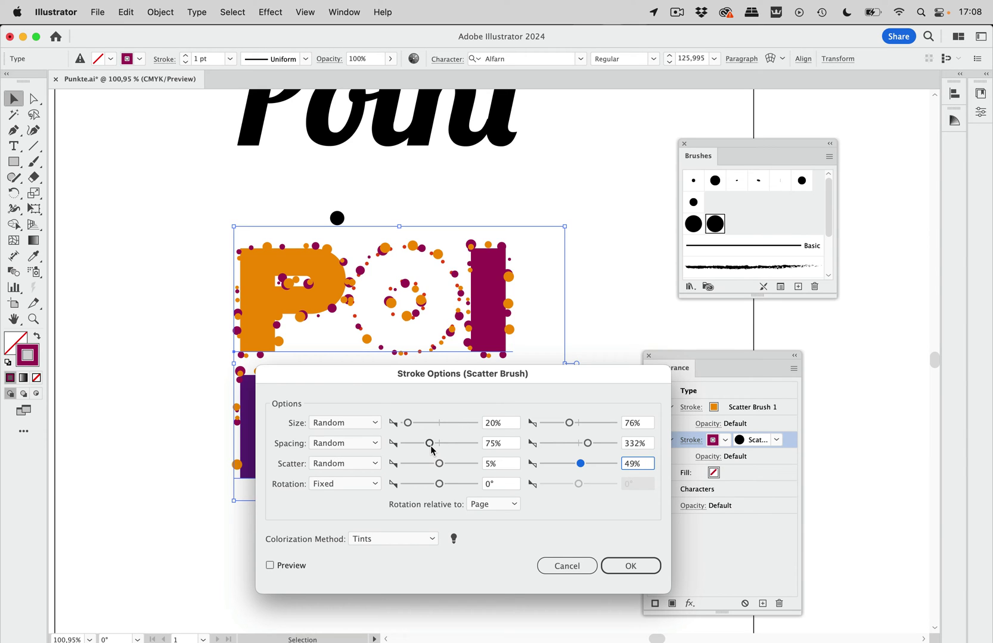
drag(589, 444, 594, 446)
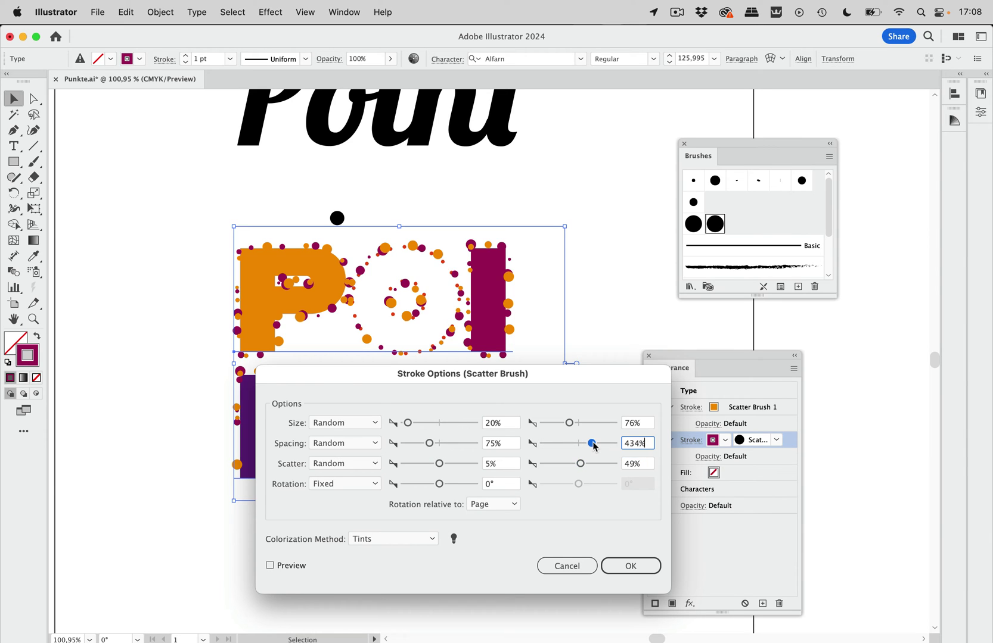
click(633, 566)
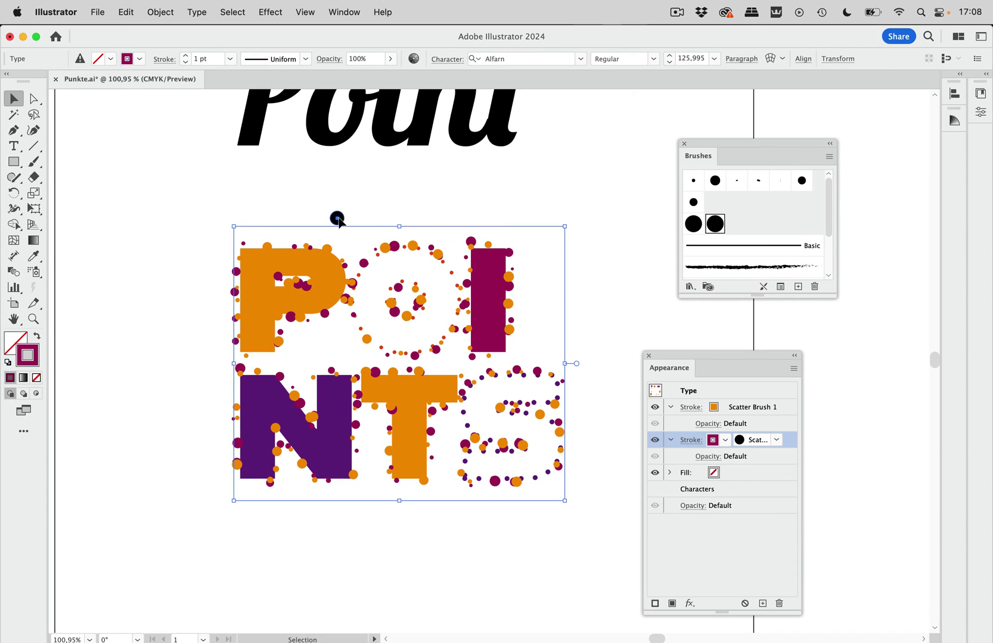
Move the black circle away from the lettering to the artboard's left edge and clear the appearance settings off the letter S
drag(337, 218, 99, 184)
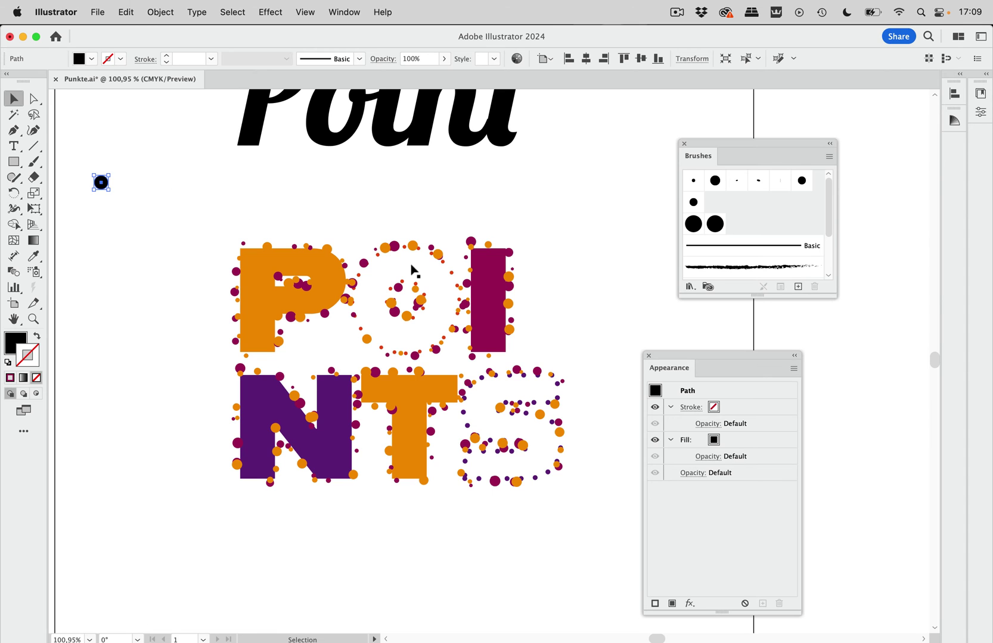
scroll(466, 365, up, 2)
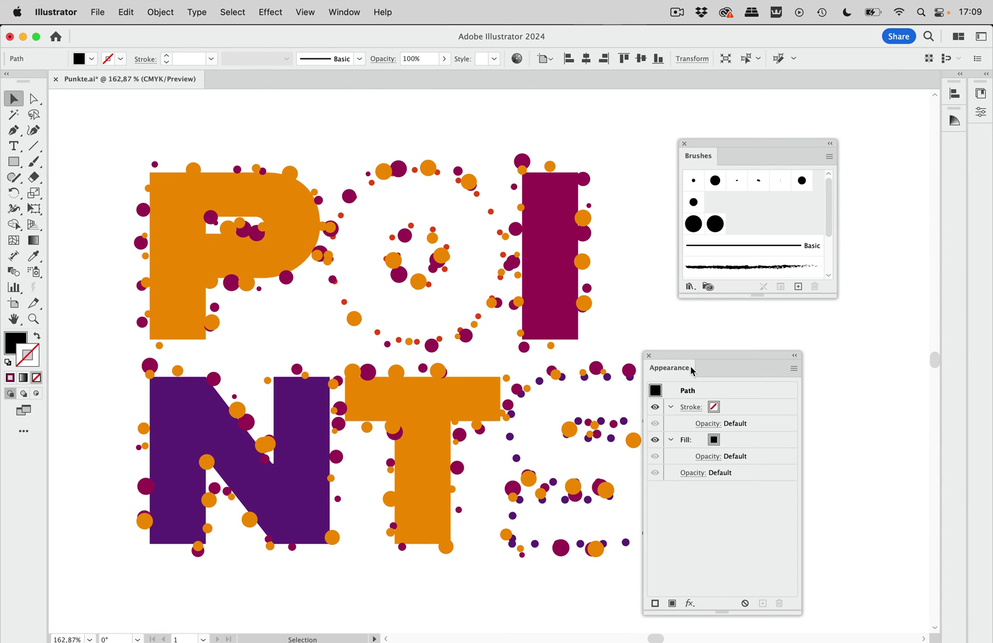
drag(692, 356, 805, 364)
scroll(542, 409, left, 4)
scroll(542, 408, down, 1)
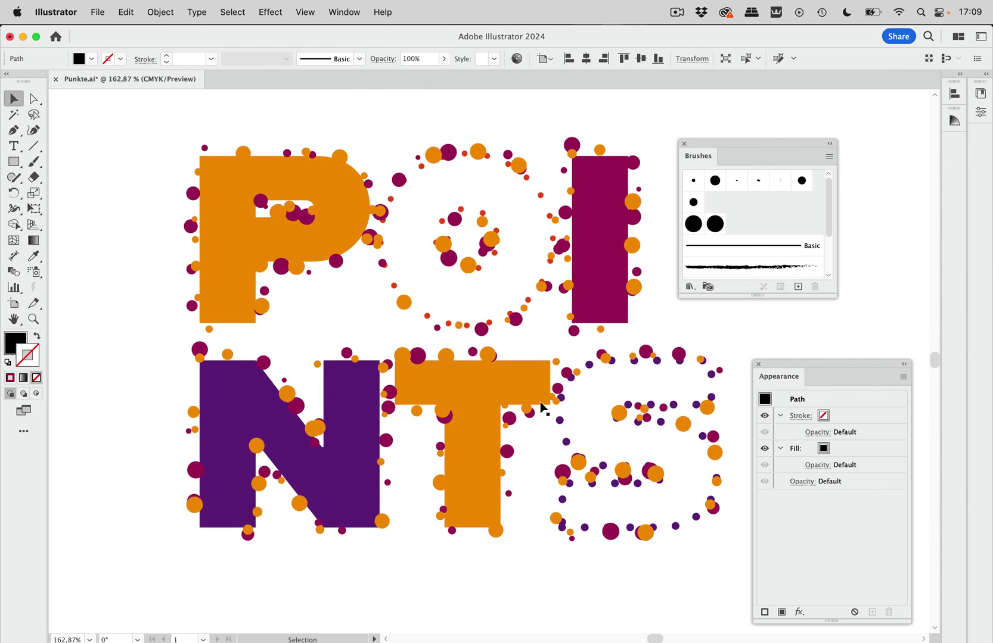
Clear the Brushes panel away from the POINTS artwork and capture a screenshot of the complete lettering with its scattered dots
drag(725, 142, 811, 115)
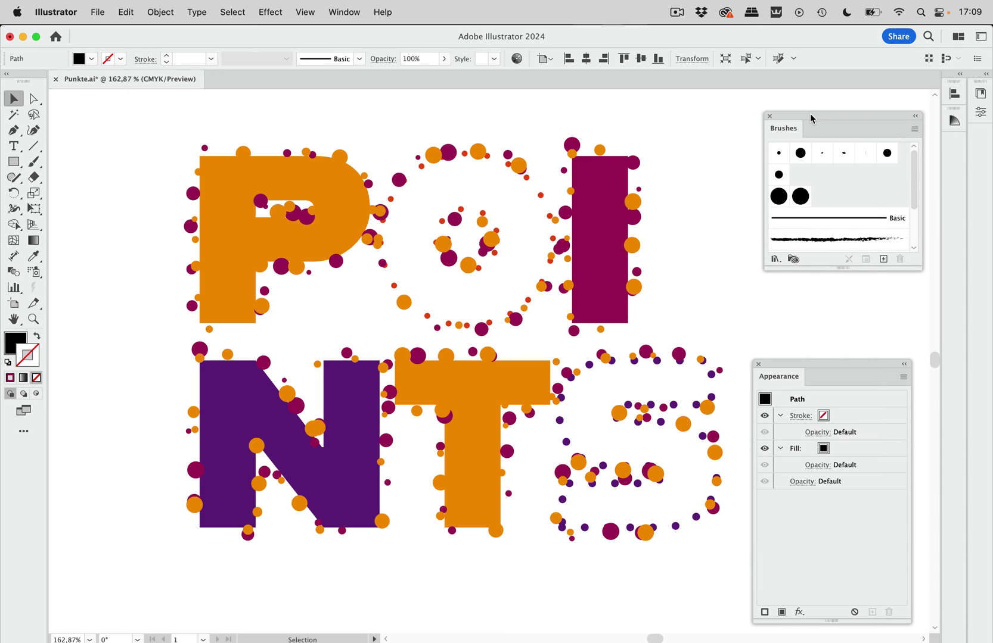
scroll(393, 189, right, 3)
scroll(393, 189, down, 1)
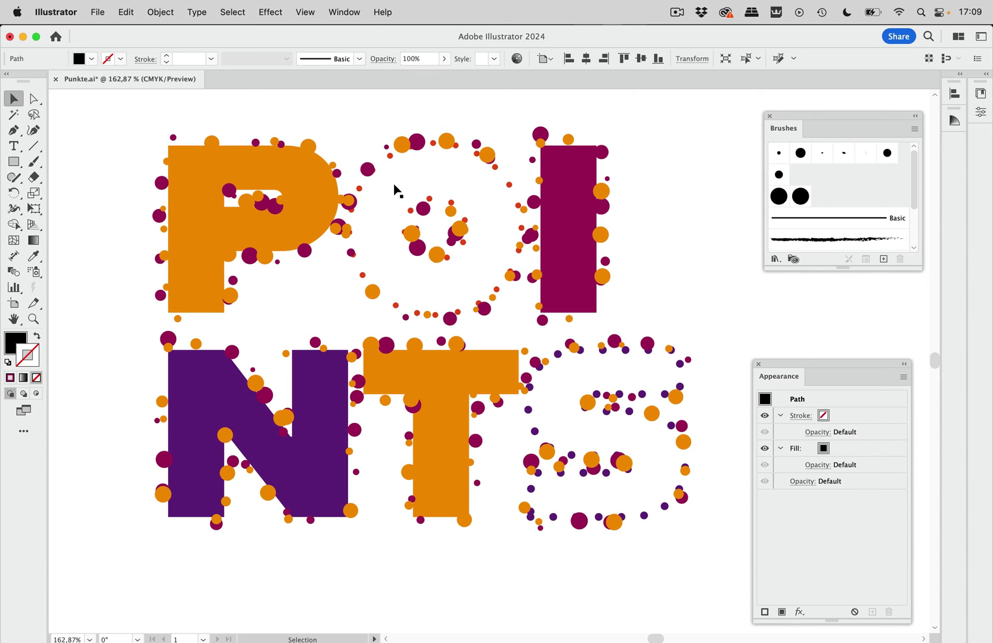
key(m)
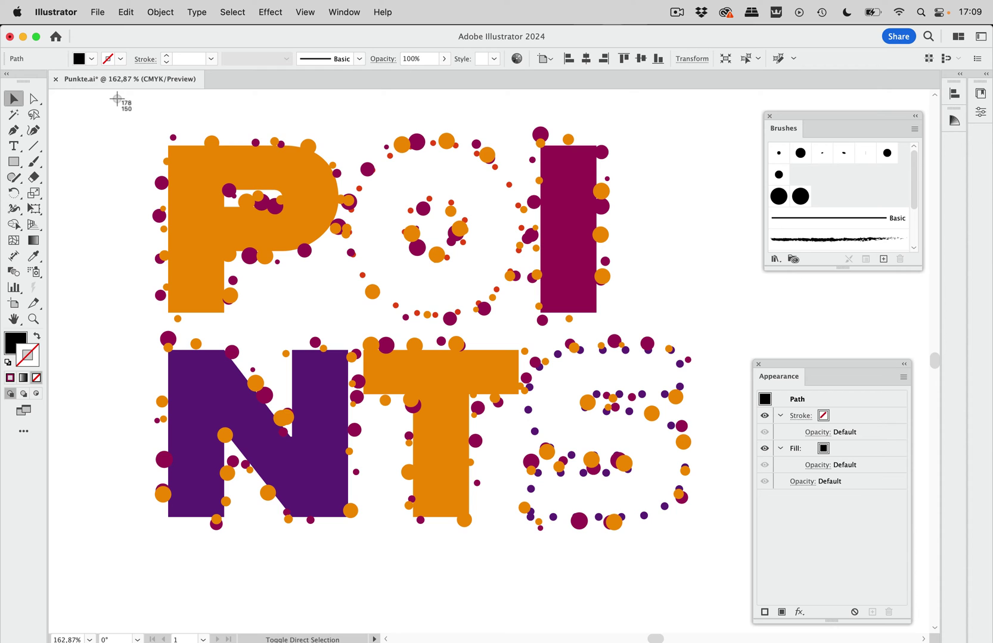
drag(117, 99, 741, 611)
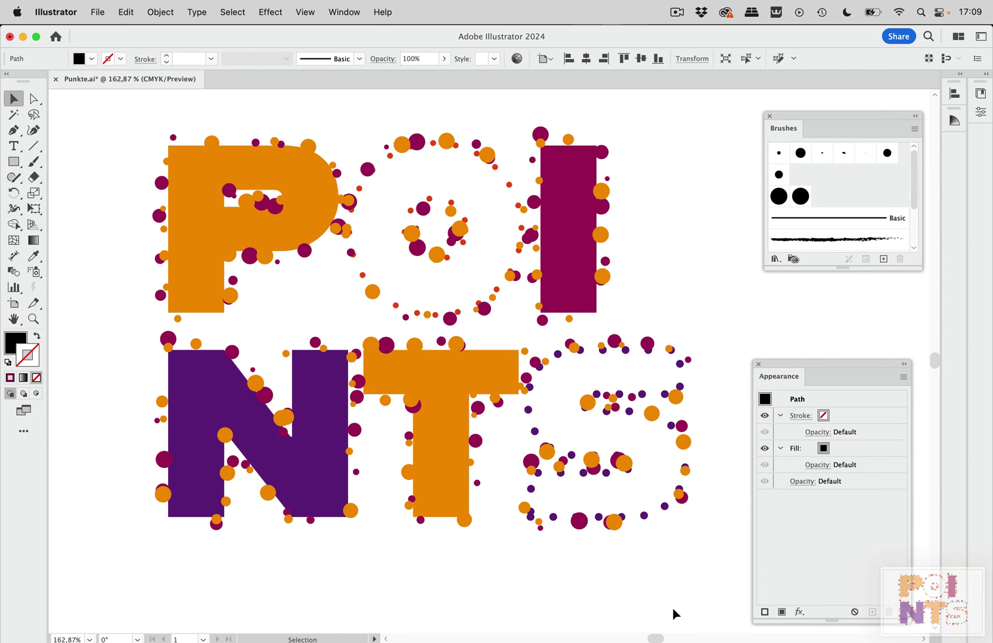
Switch to Adobe Firefly in Safari, upload the desktop file Screenshot 2024-05-25 at 17.09.13 as the structure reference, and generate new images
mouse_move(290, 625)
click(230, 634)
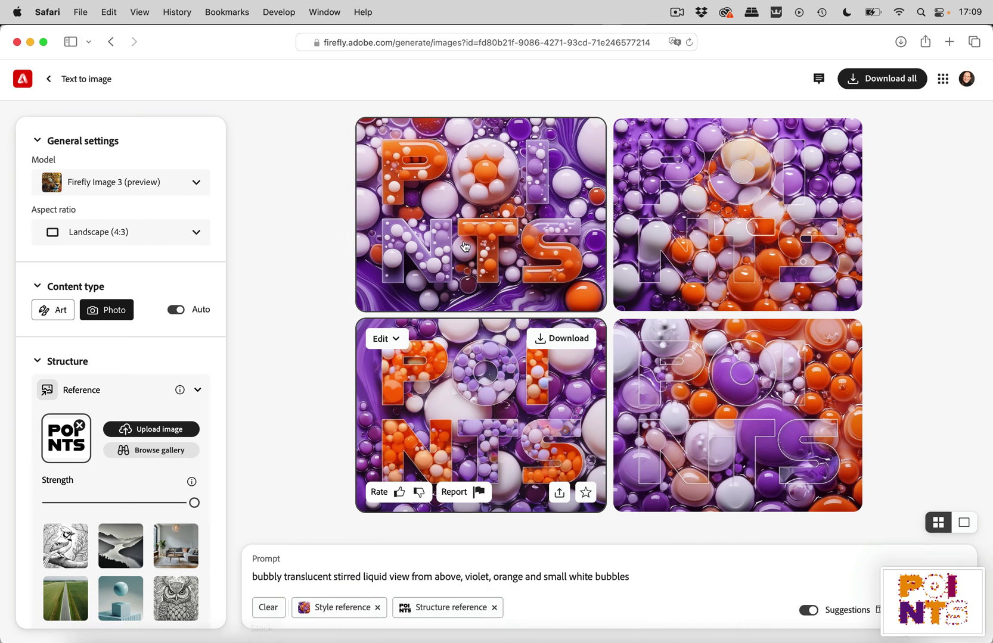
click(148, 429)
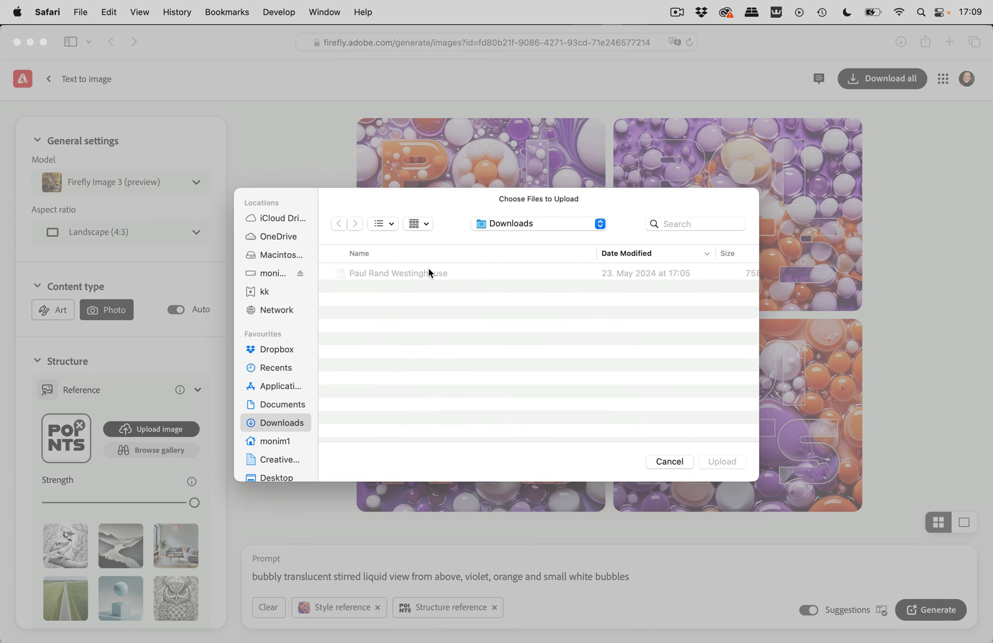
key(super+shift+d)
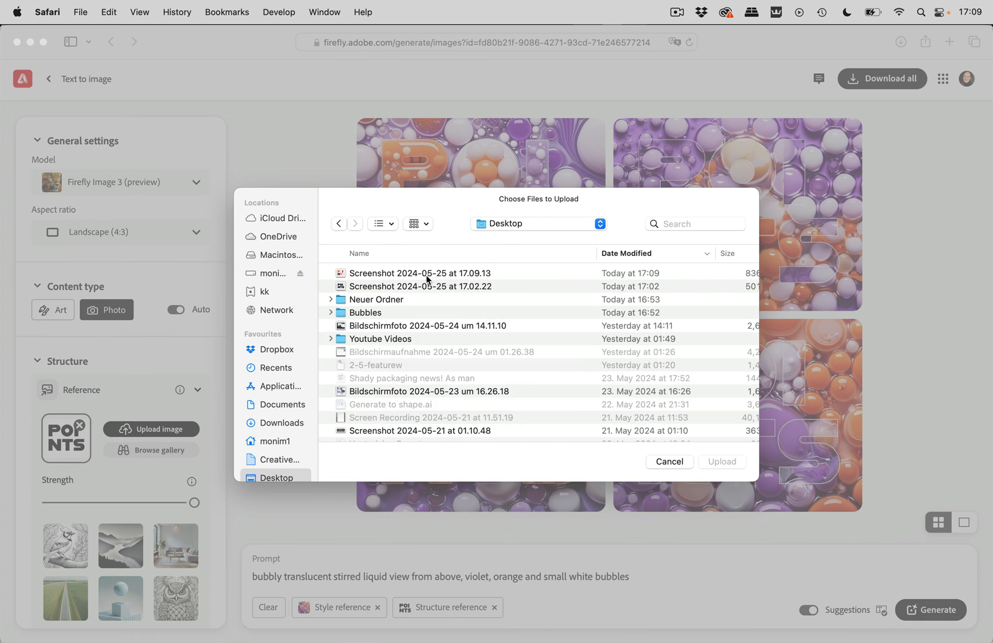
click(410, 276)
key(space)
key(space)
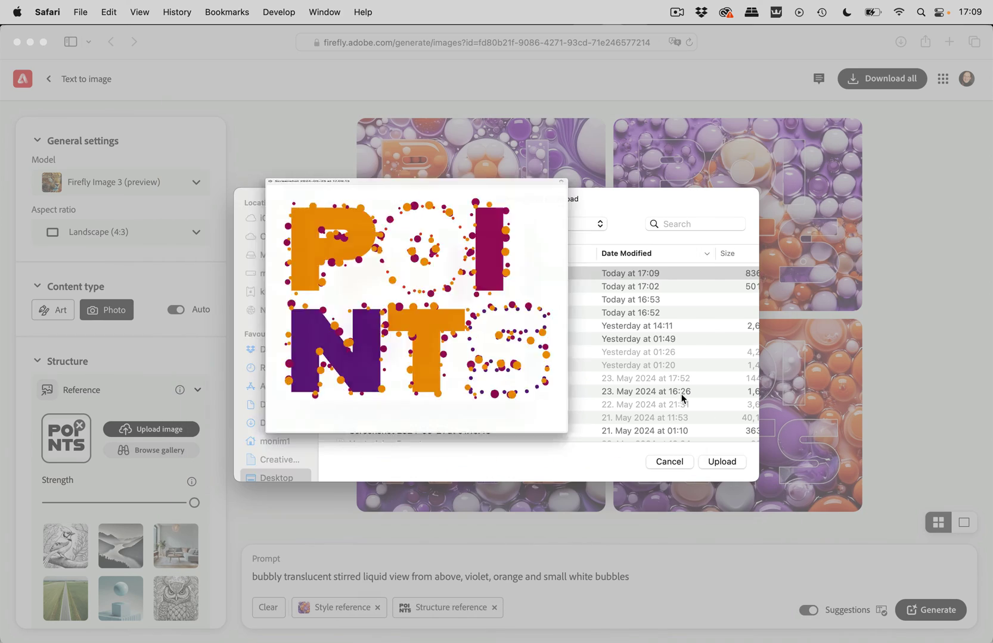
click(722, 462)
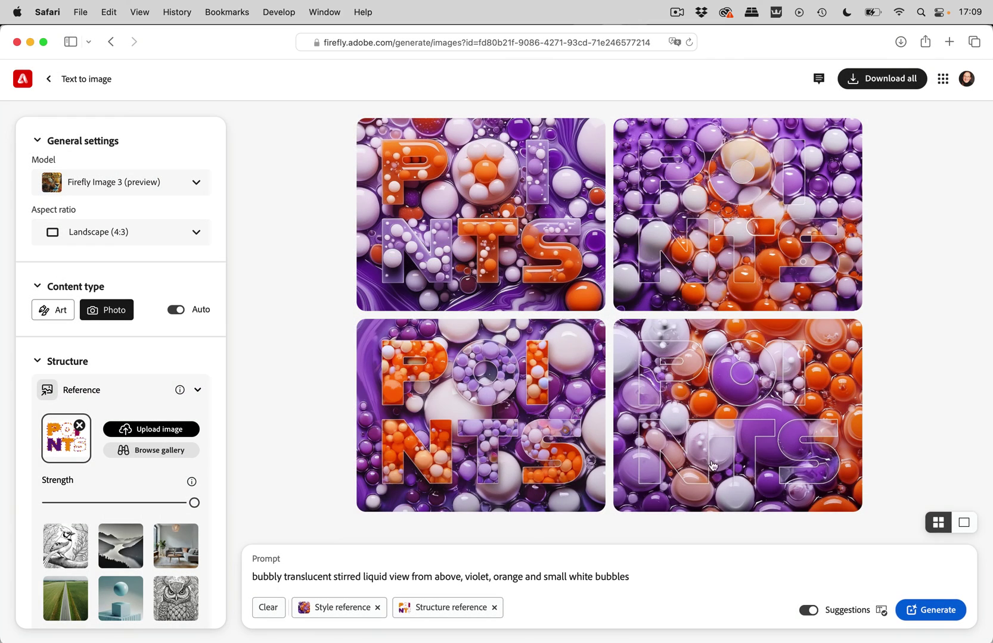
click(940, 608)
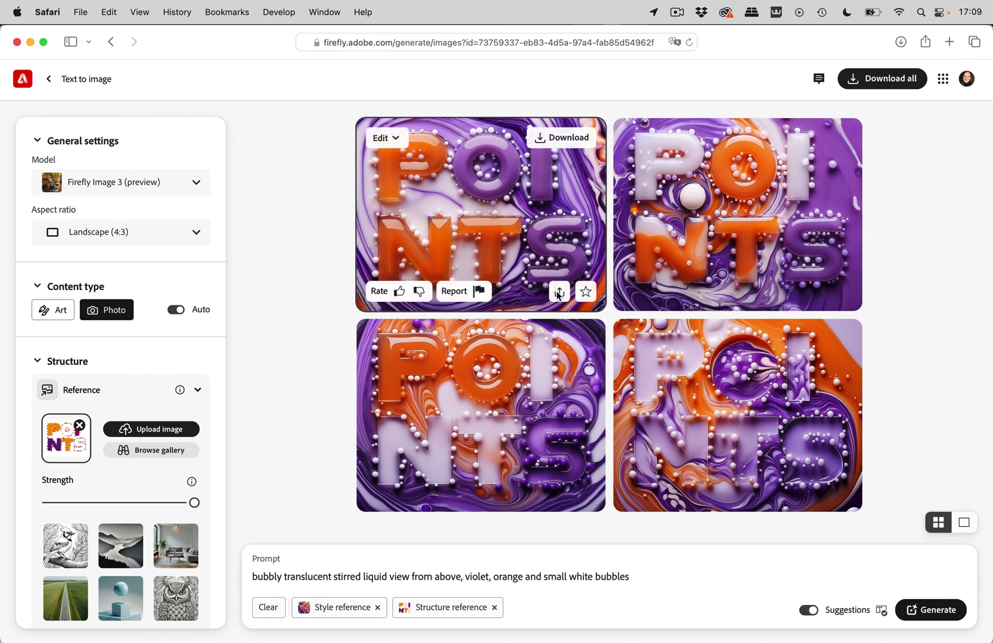
mouse_move(801, 237)
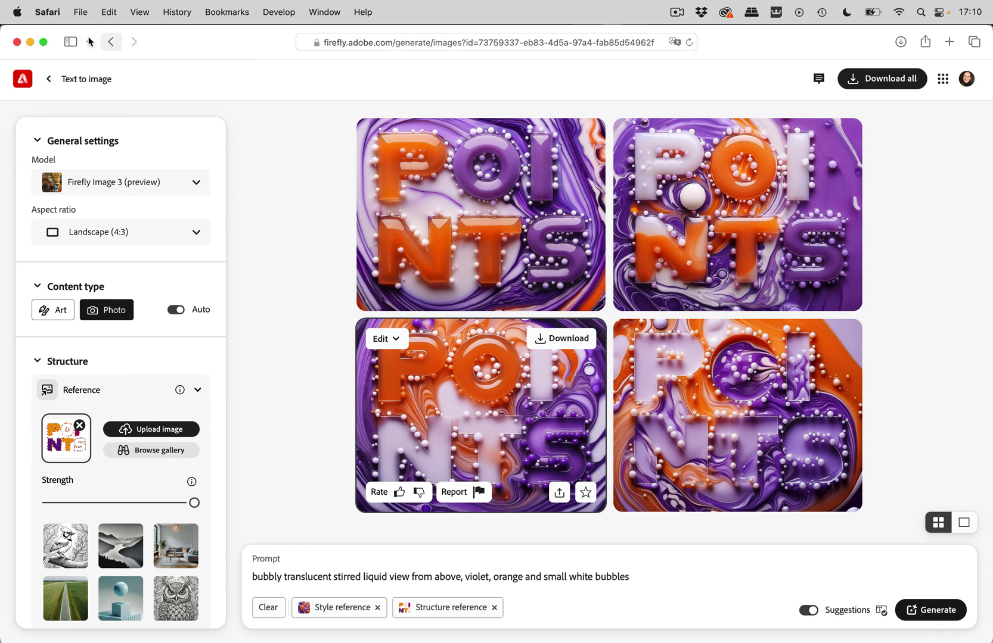
Switch back to Illustrator and place a duplicate of the POINTS lettering directly below the original
mouse_move(342, 638)
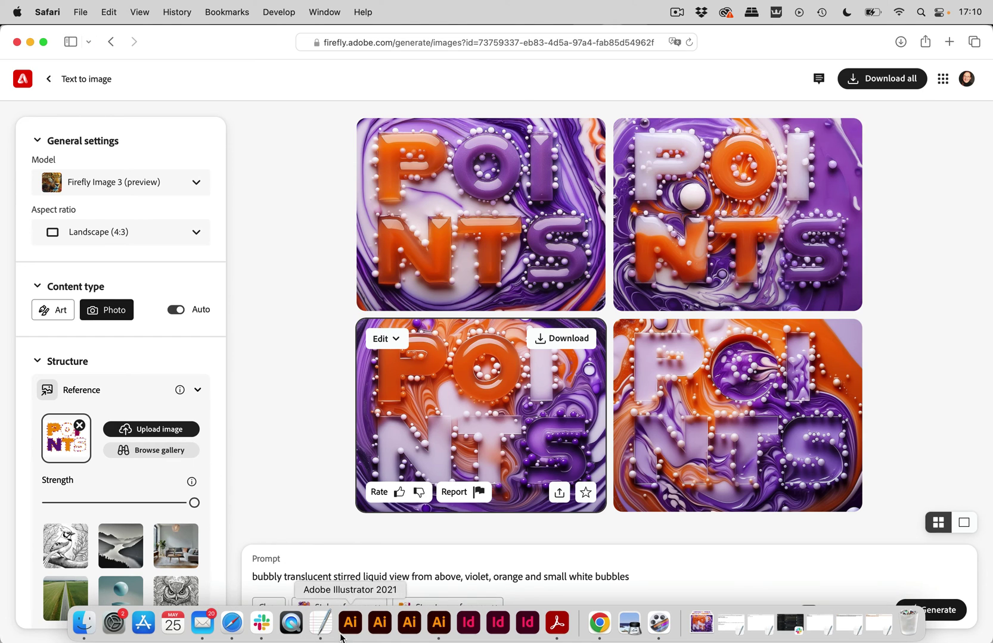
click(442, 632)
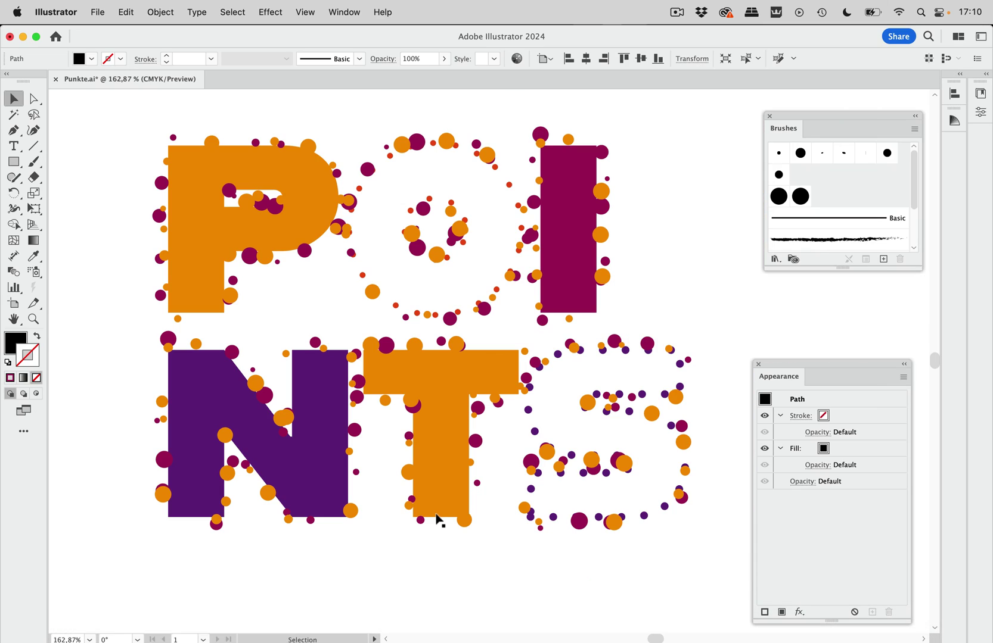
scroll(437, 516, down, 5)
scroll(444, 516, down, 5)
scroll(444, 516, right, 2)
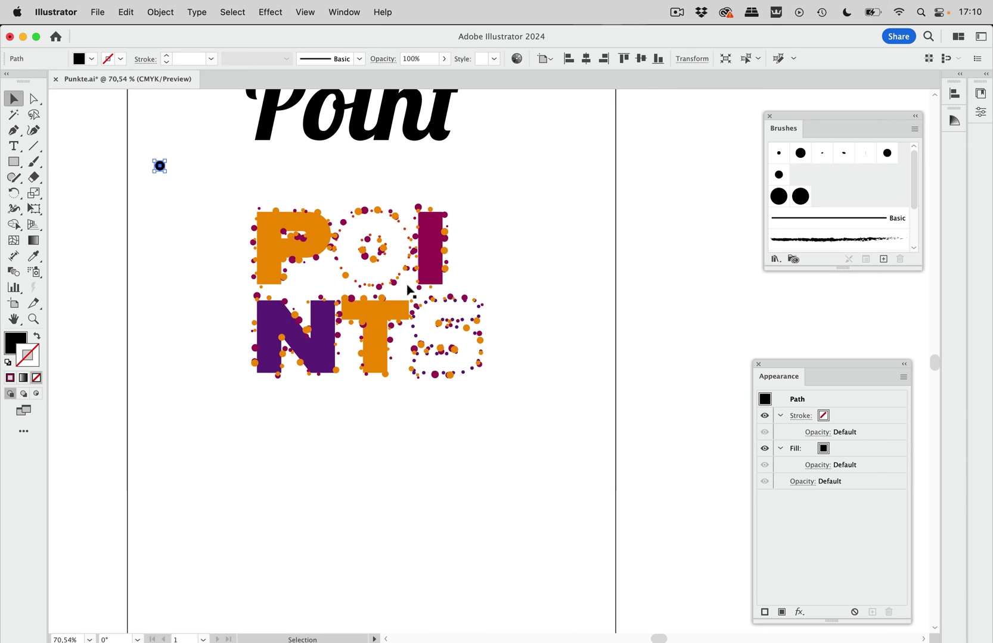
drag(403, 275, 403, 511)
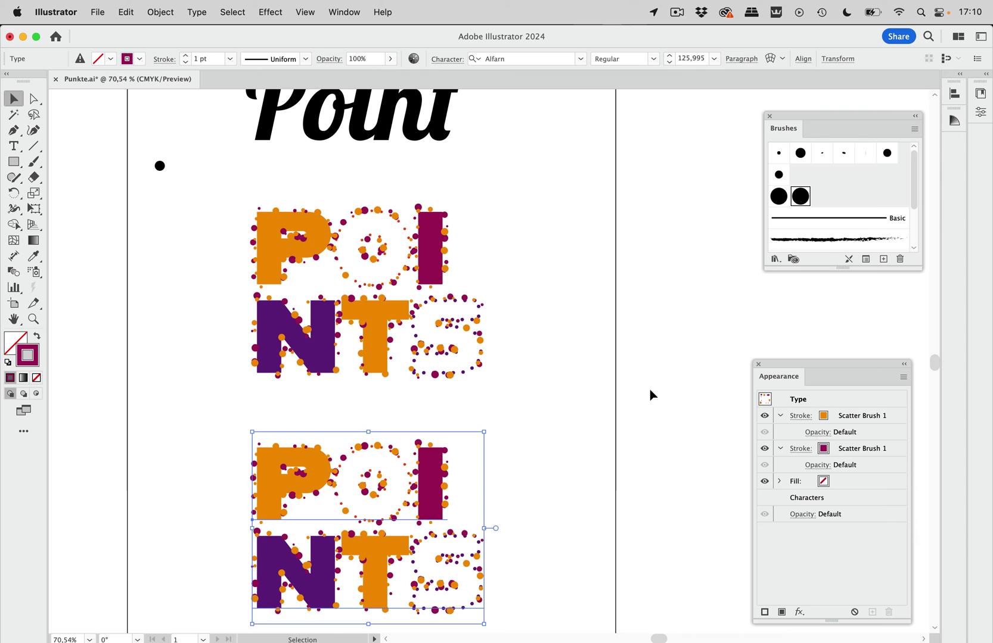
Set the fill of all characters in the lower POINTS copy to None, keeping its scattered dots
double_click(332, 485)
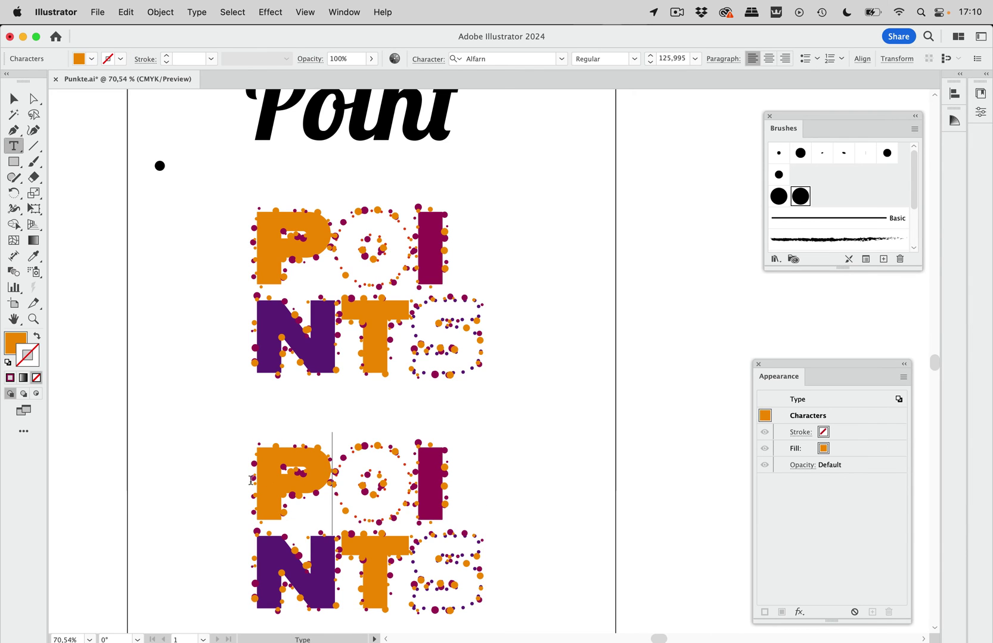
drag(315, 485, 514, 570)
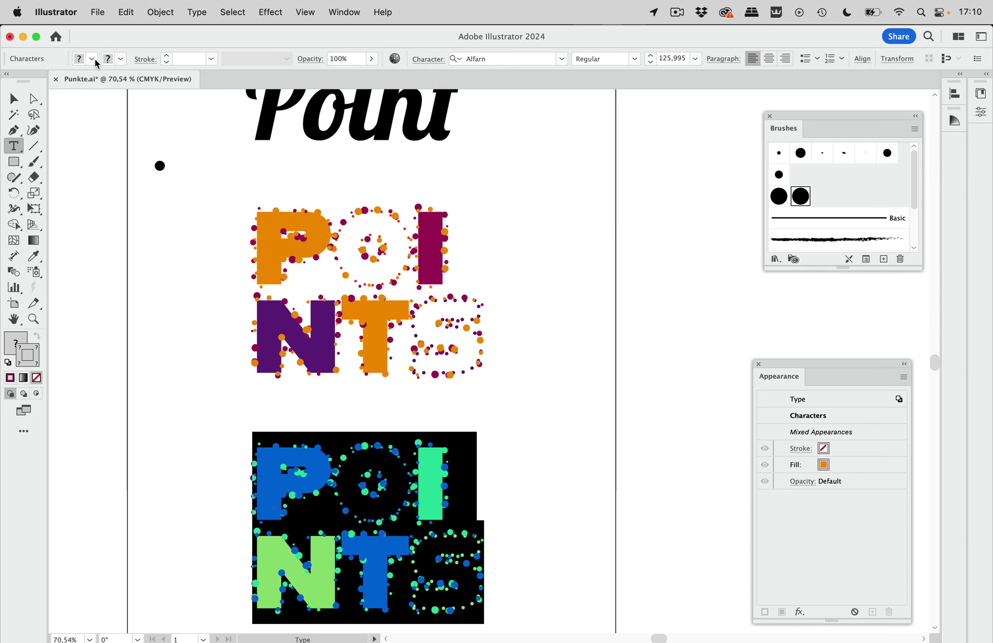
click(92, 59)
click(9, 82)
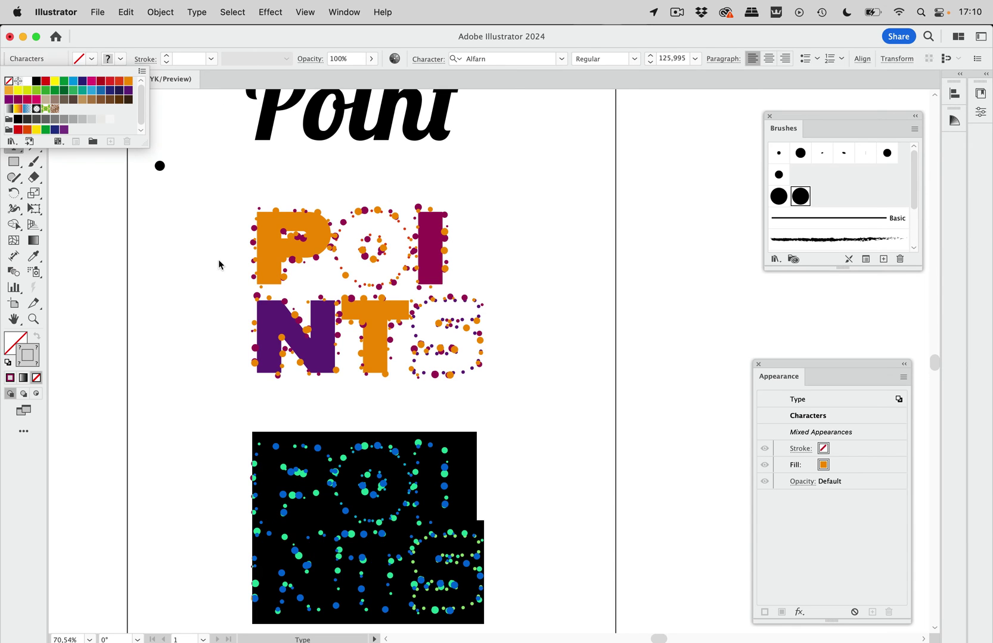
click(392, 457)
click(408, 468)
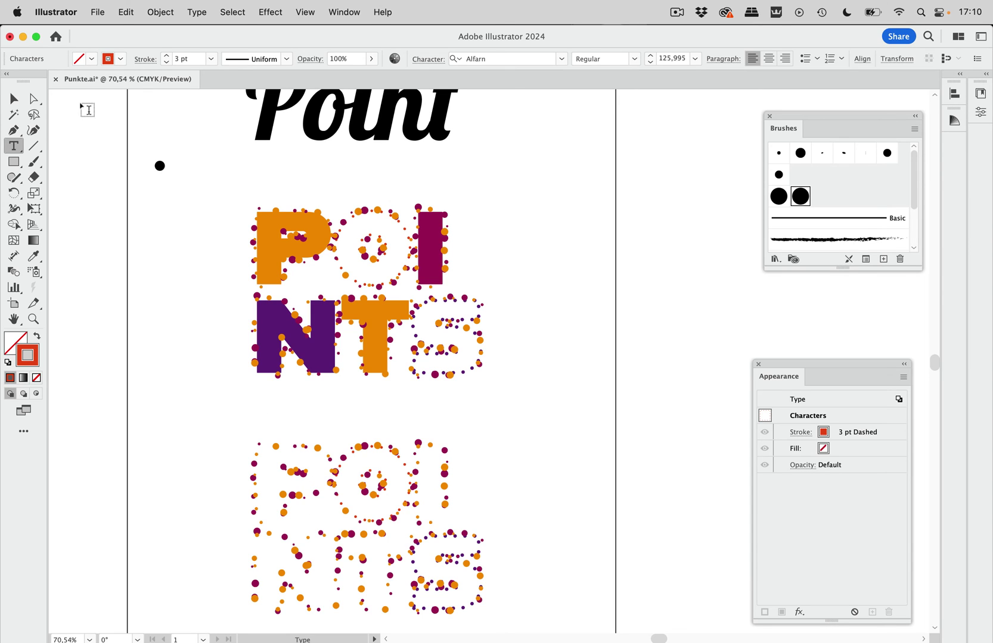
click(16, 99)
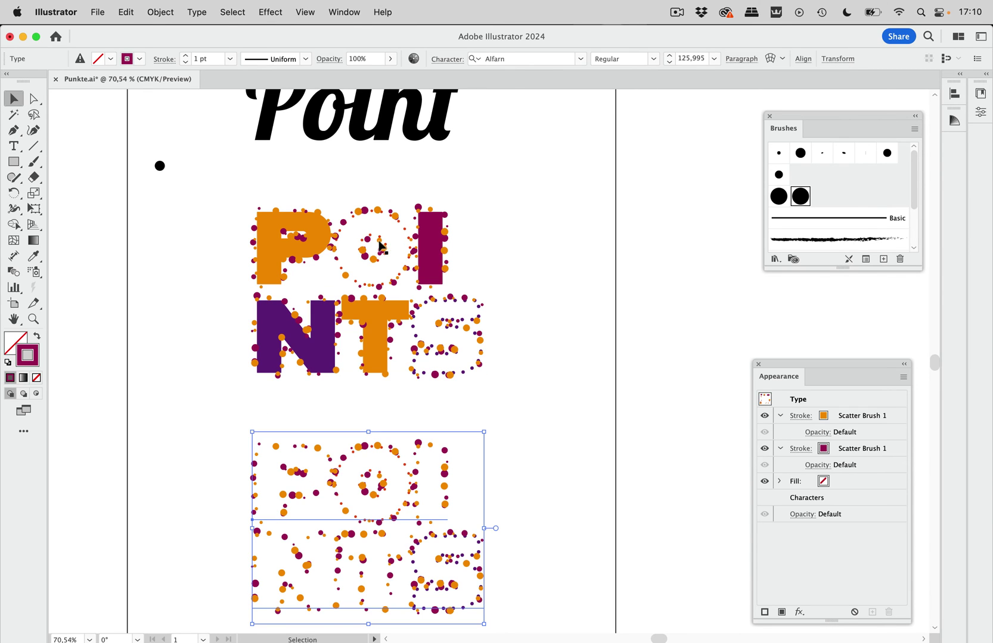
Delete both the orange and magenta Scatter Brush 1 strokes from the upper POINTS lettering
click(382, 245)
click(893, 417)
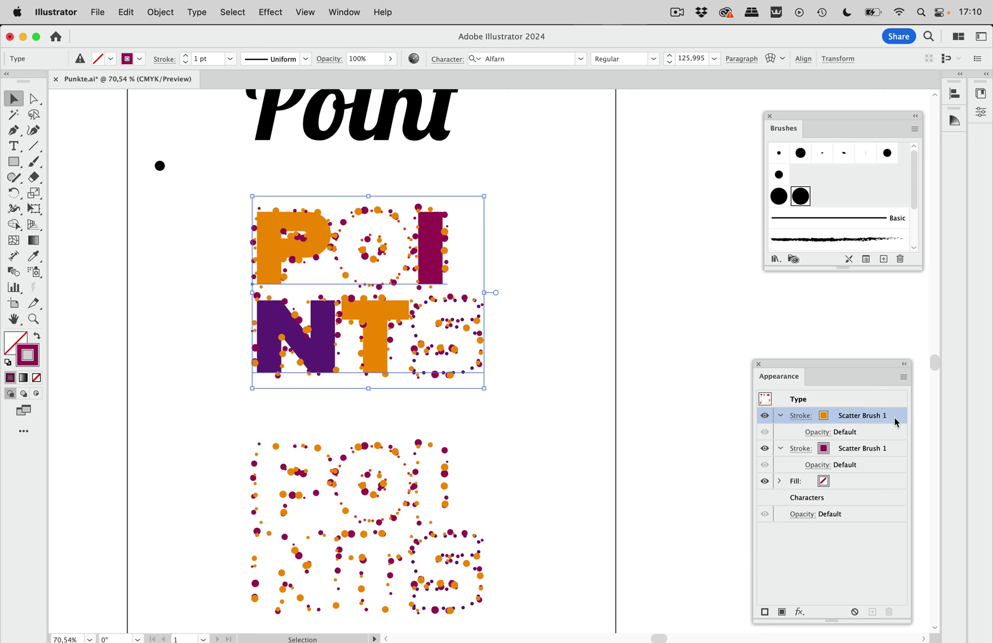
shift+click(894, 450)
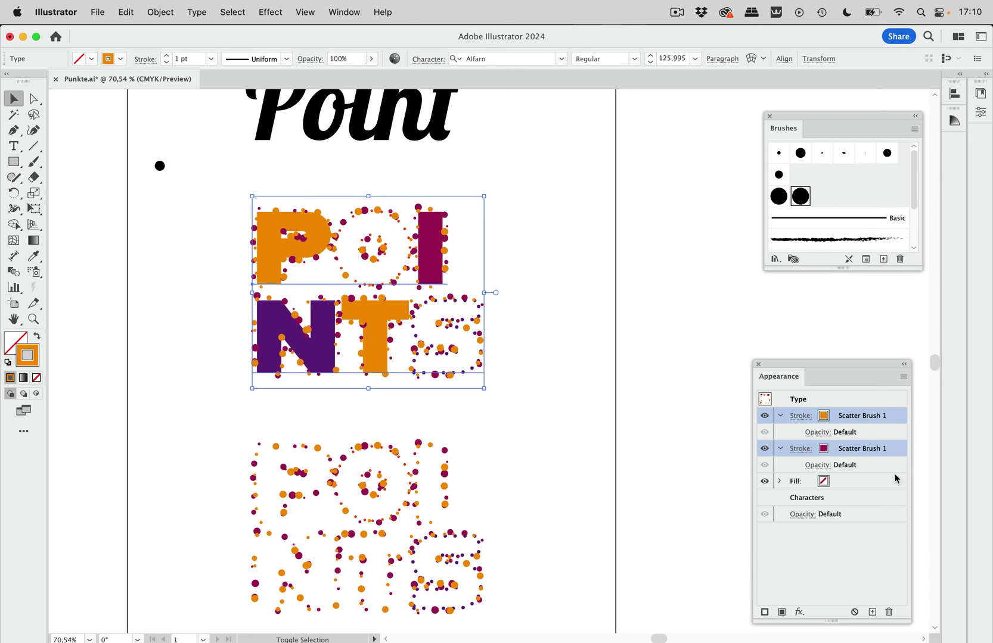
click(888, 612)
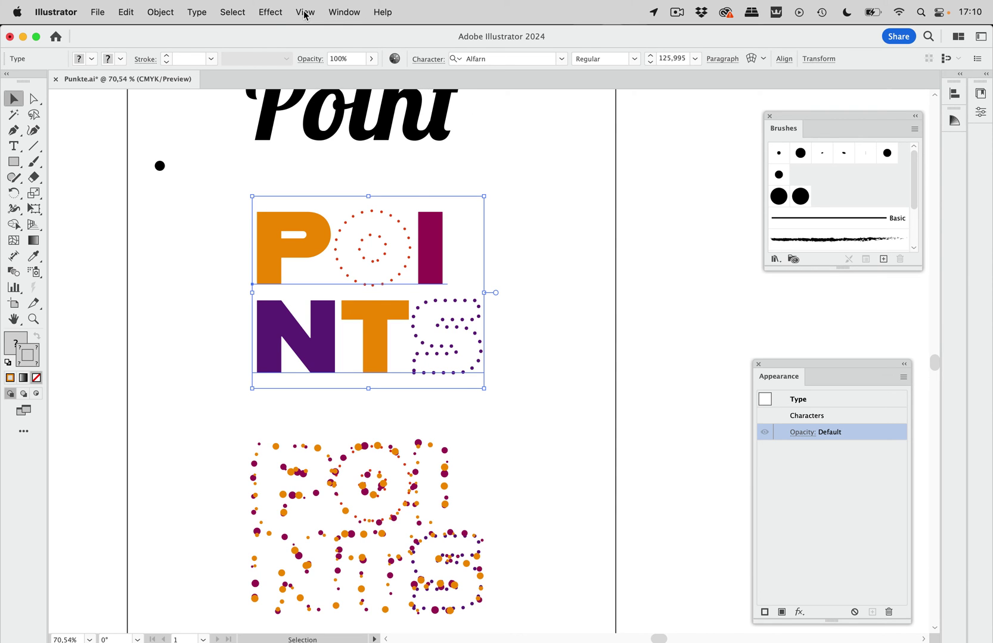
Apply the 3D Inflate effect to the upper POINTS lettering and set its volume to 86%
click(281, 15)
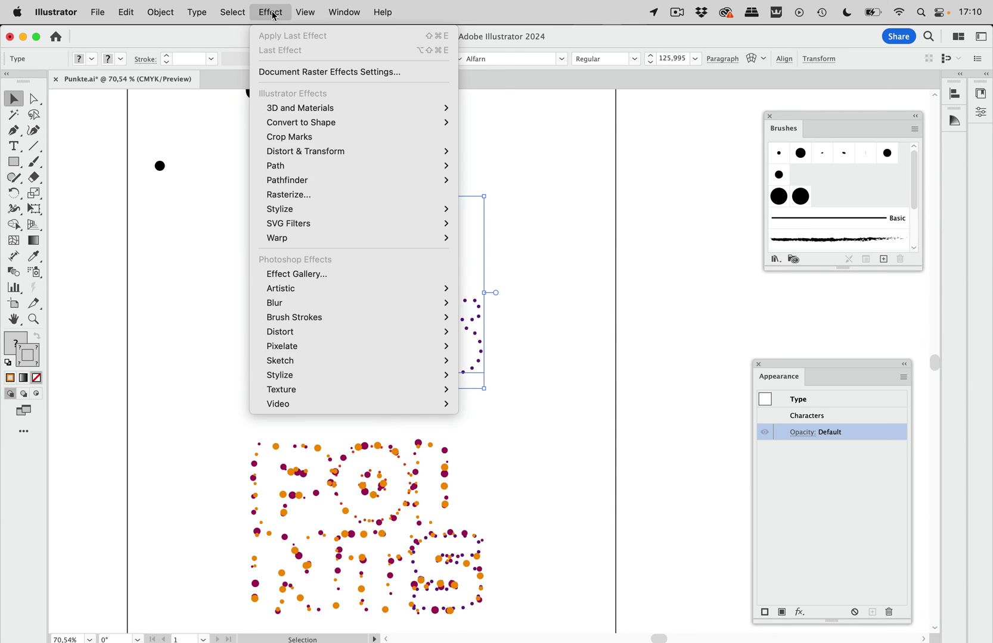
mouse_move(282, 109)
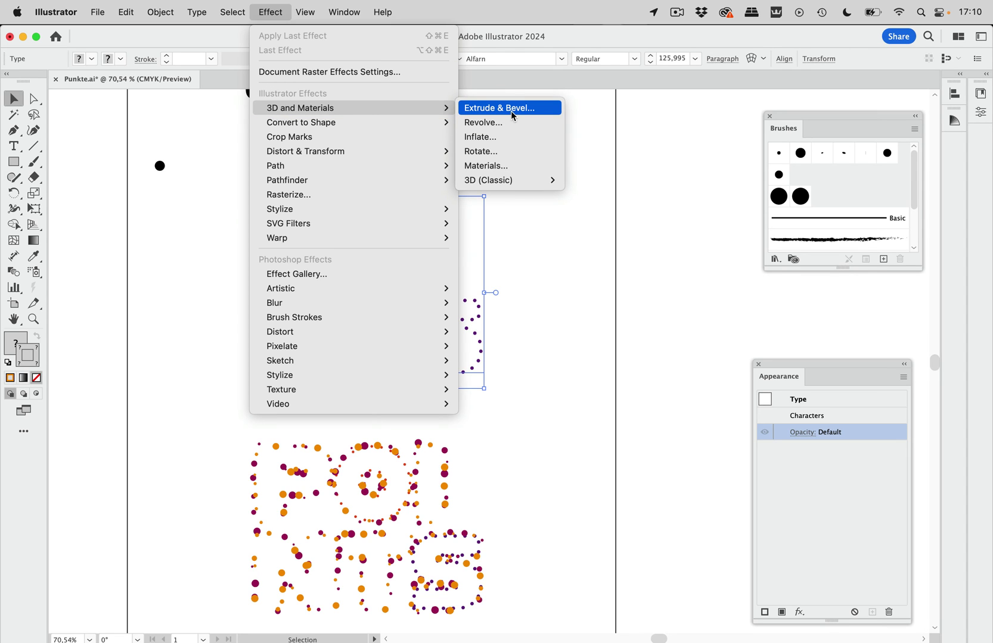
click(506, 137)
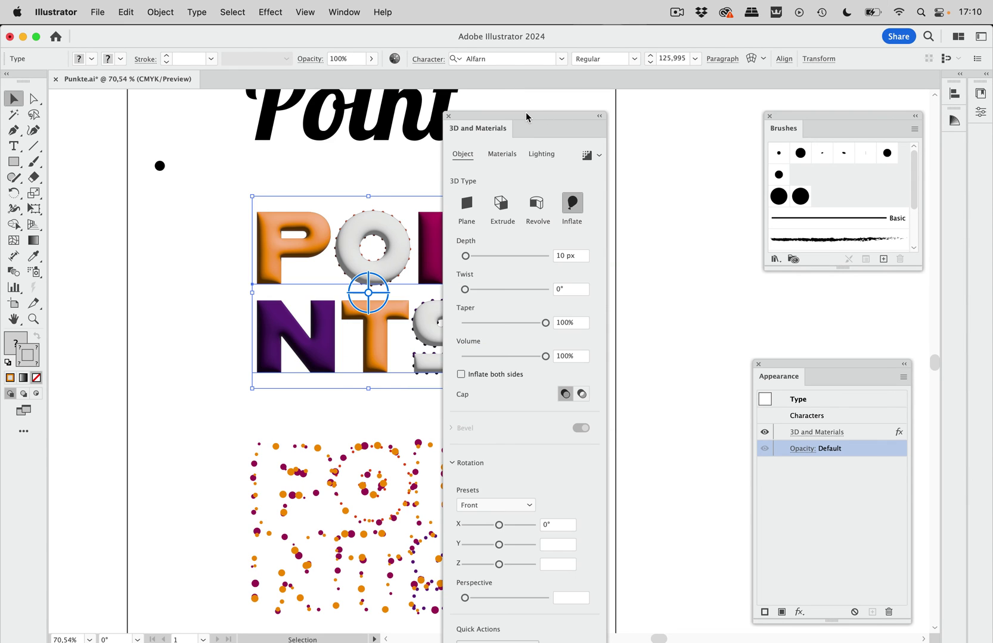
drag(526, 117, 600, 116)
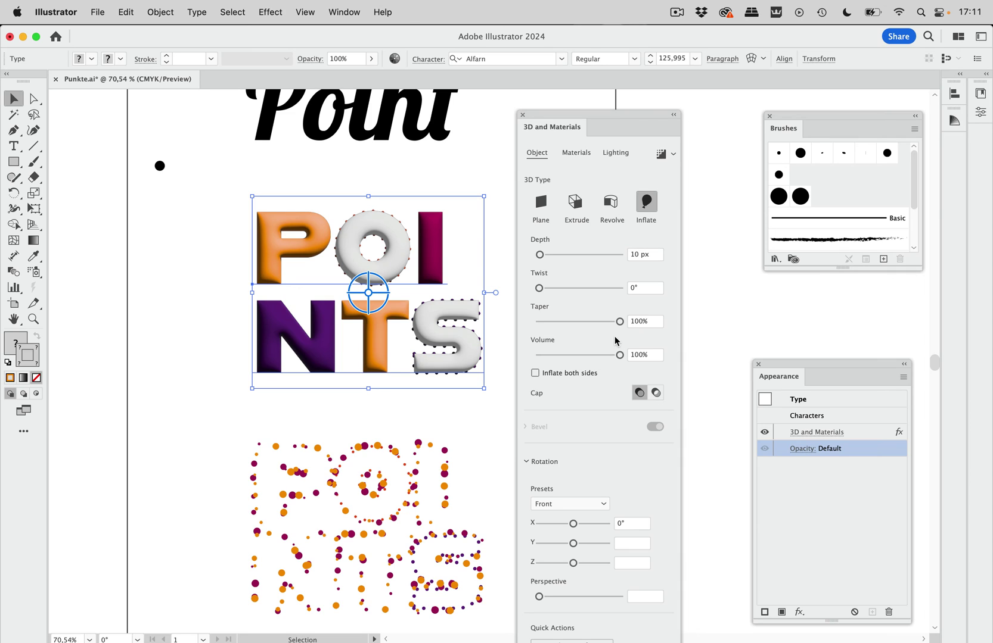
drag(620, 356, 609, 358)
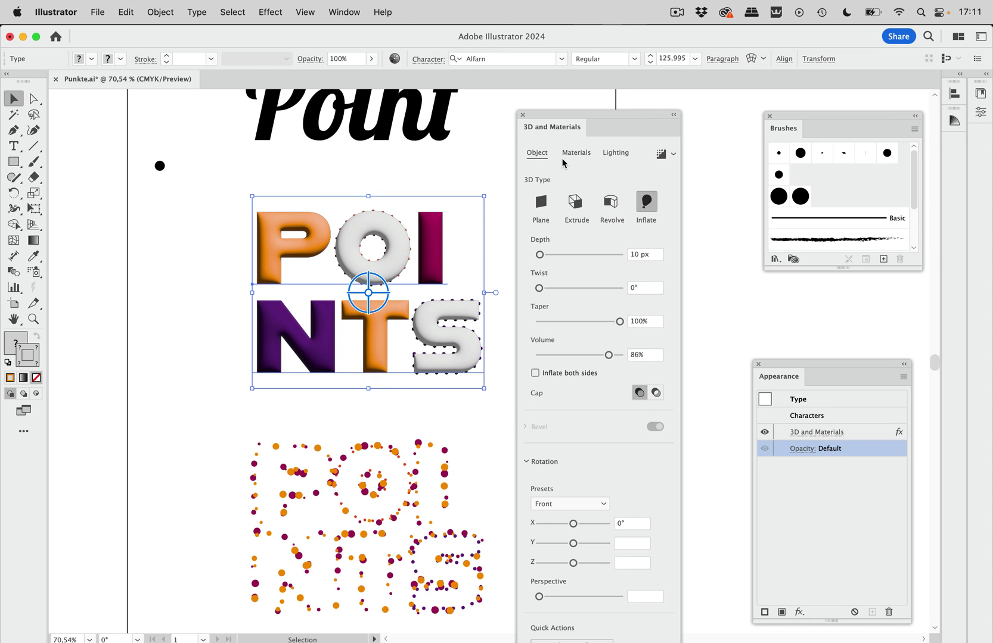
Set the roughness of the inflated lettering's Default material to 0
click(582, 156)
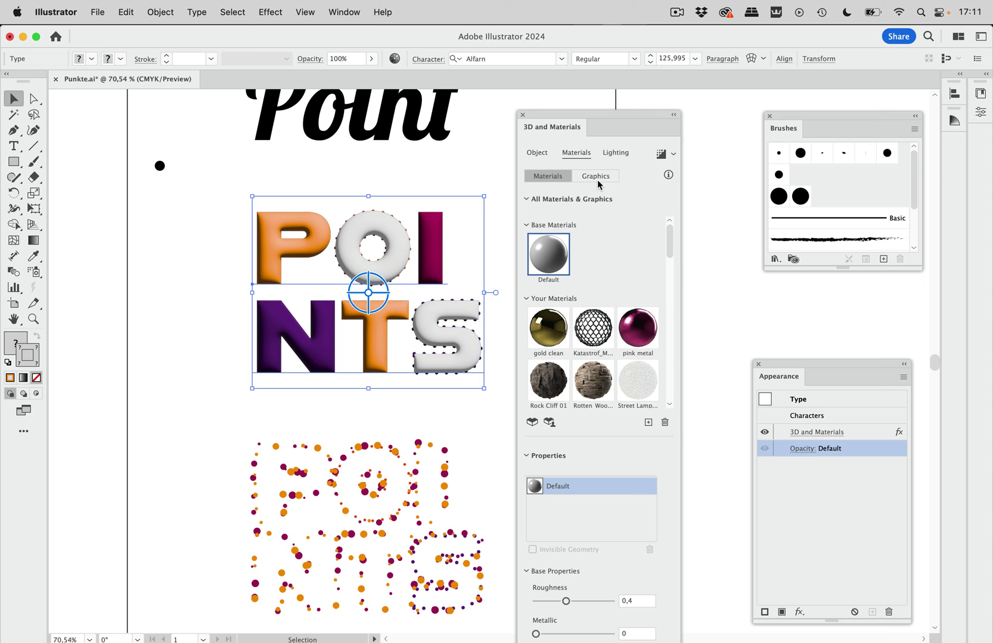
drag(607, 123, 621, 37)
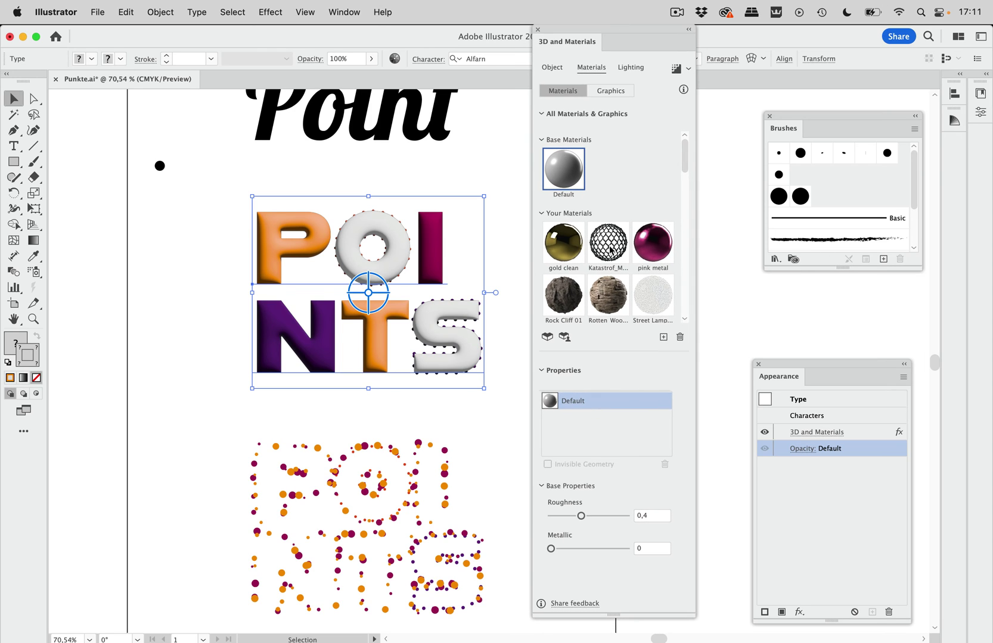
drag(583, 517, 490, 517)
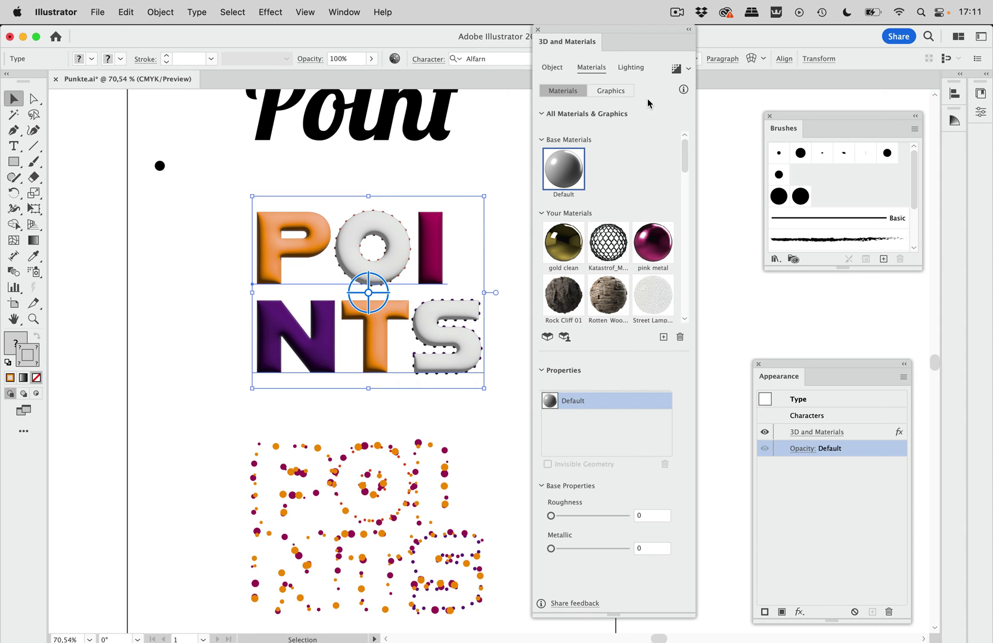
Move Light 1 to the upper left of the preview sphere, set its intensity to 131%, and render the inflated lettering
click(631, 68)
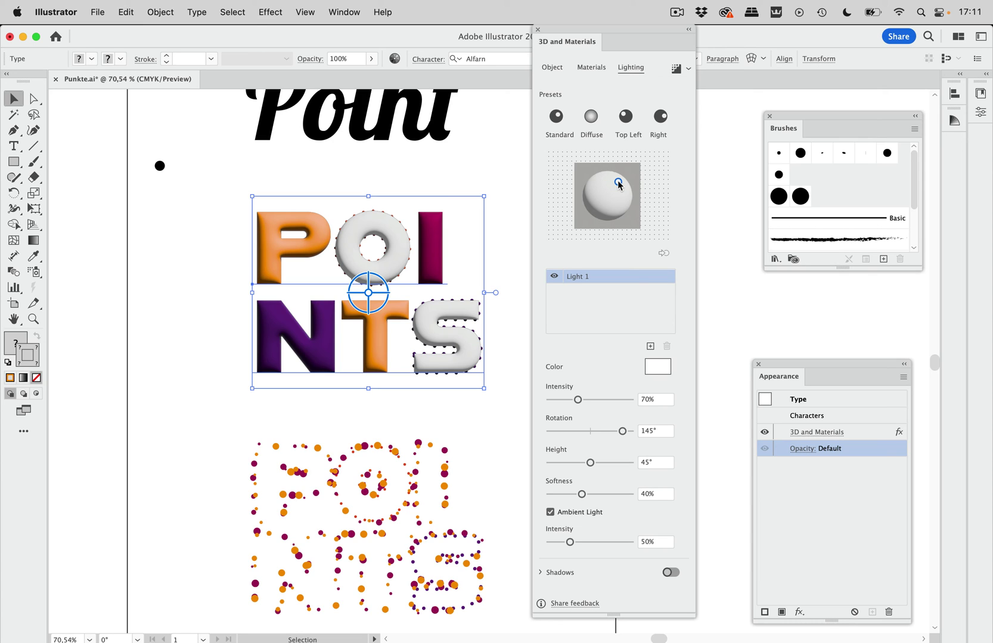
click(598, 185)
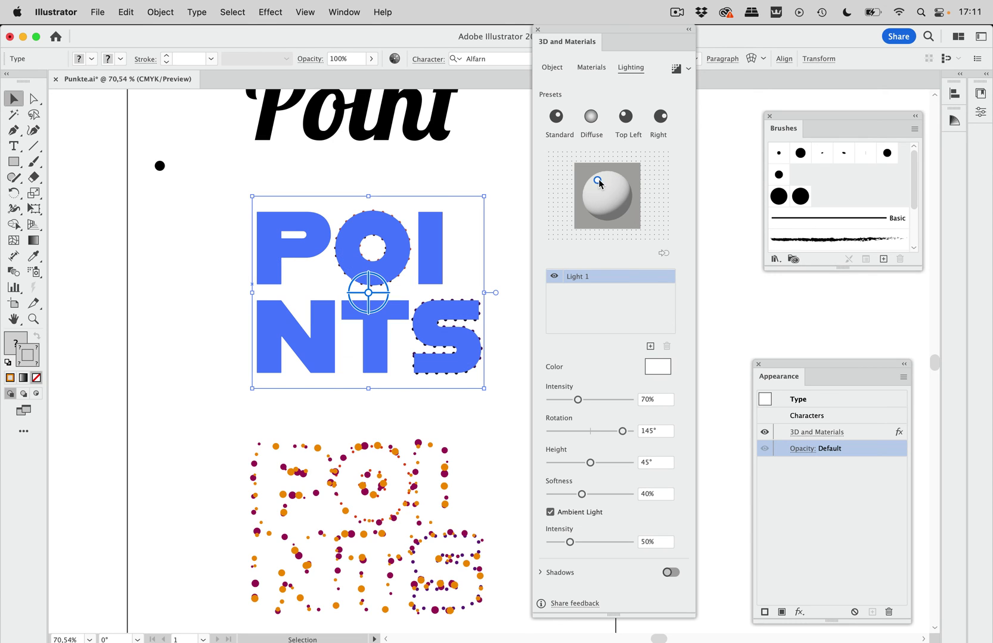
click(605, 401)
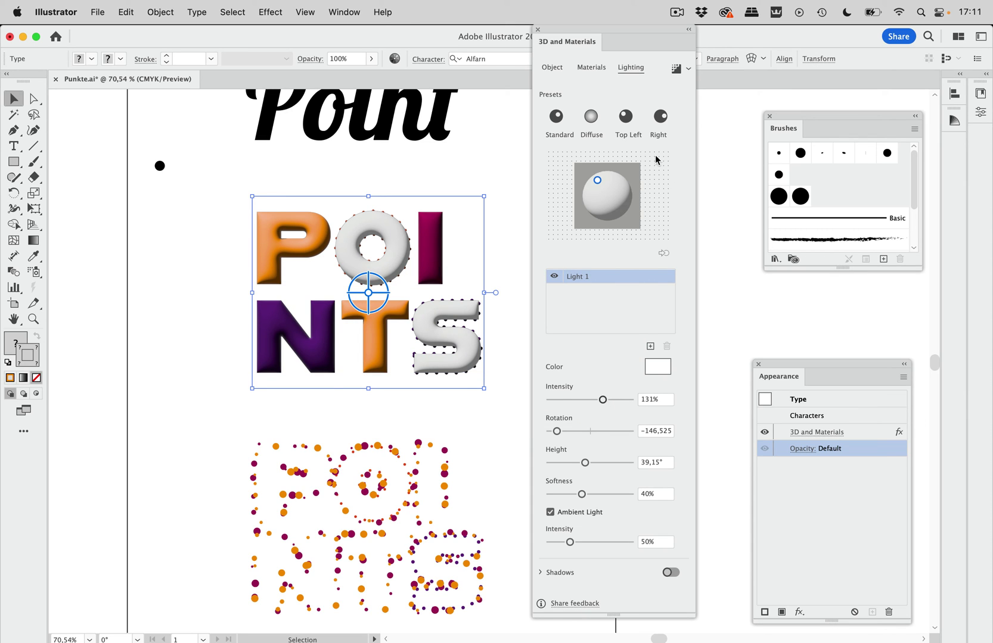
click(676, 70)
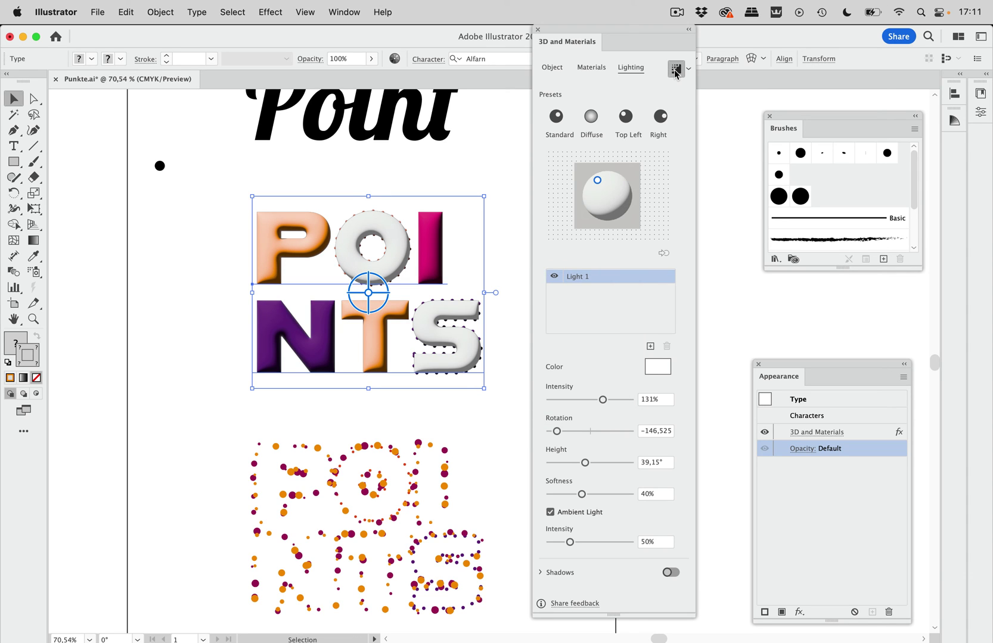
Render the inflated lettering, move the scattered-dot POINTS copy exactly on top of it, and close the 3D settings
click(675, 70)
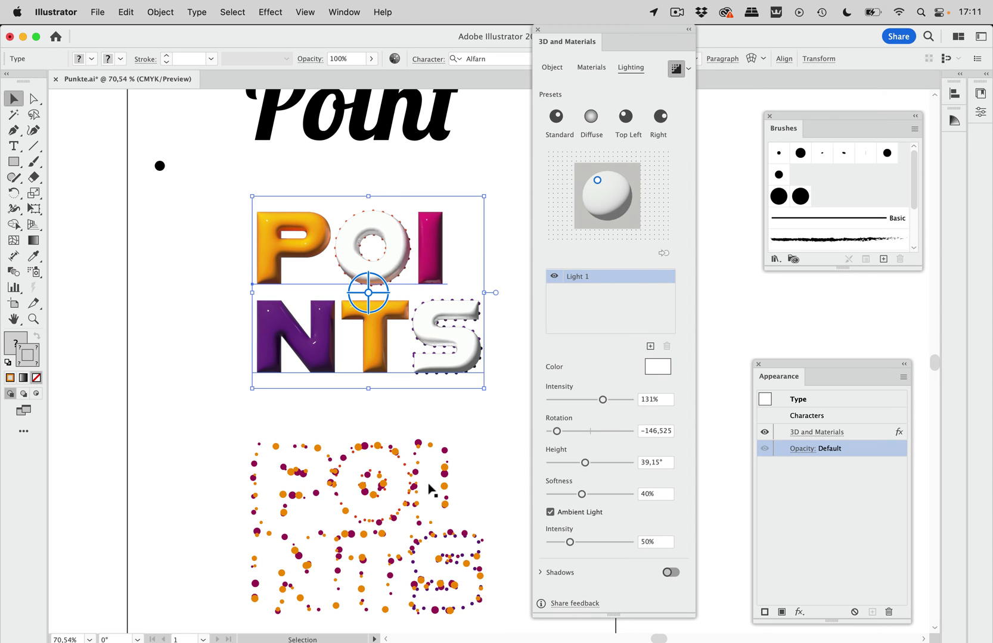
drag(421, 487, 416, 251)
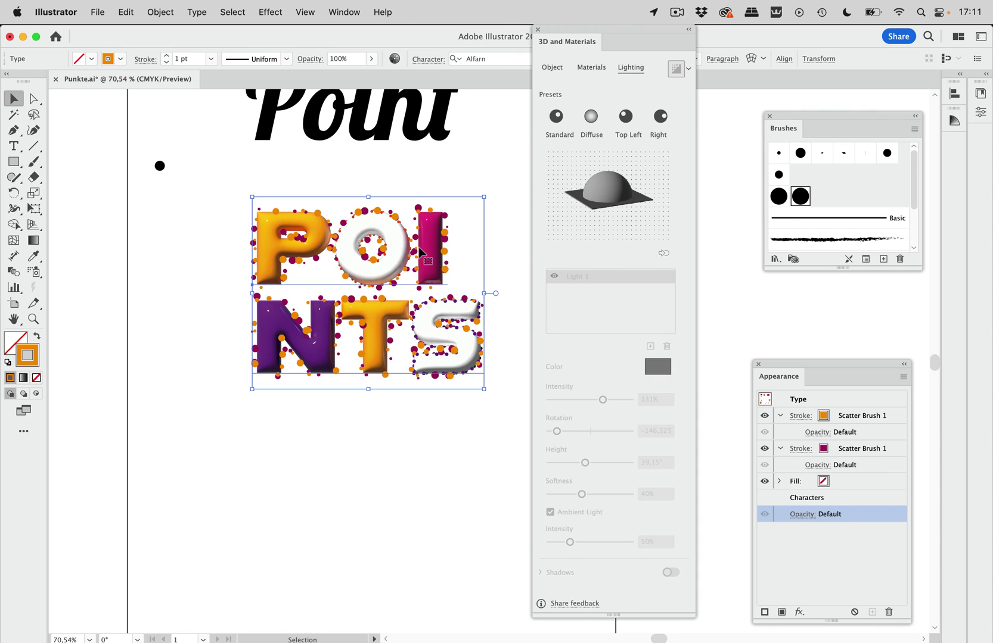
click(537, 29)
click(540, 215)
Capture a screenshot of the enlarged inflated lettering with its dots and some white margin, and switch to Firefly in Safari
scroll(488, 325, up, 2)
scroll(487, 325, up, 2)
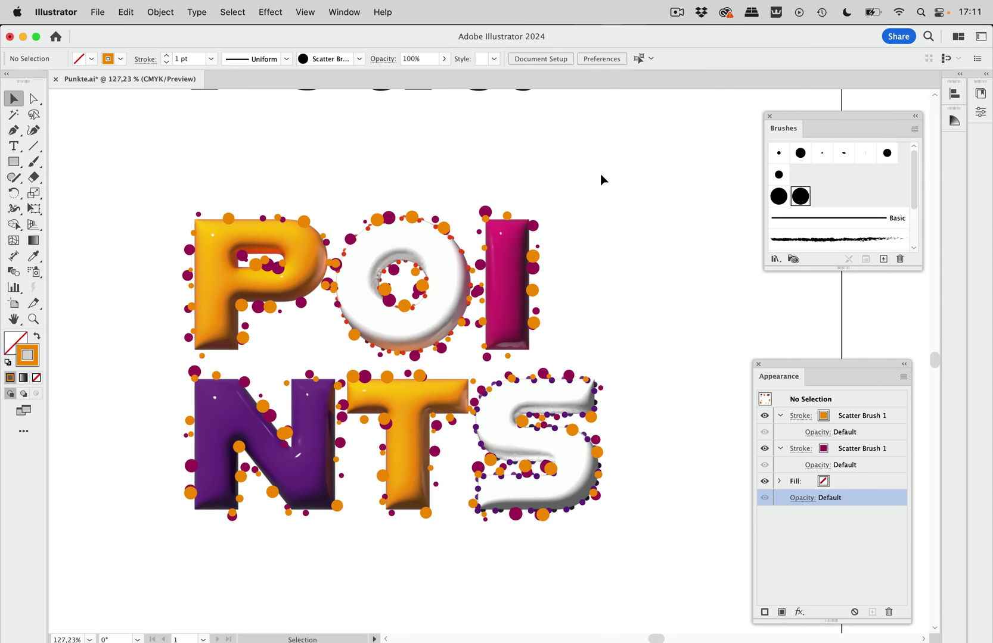
scroll(602, 179, down, 3)
scroll(601, 179, left, 1)
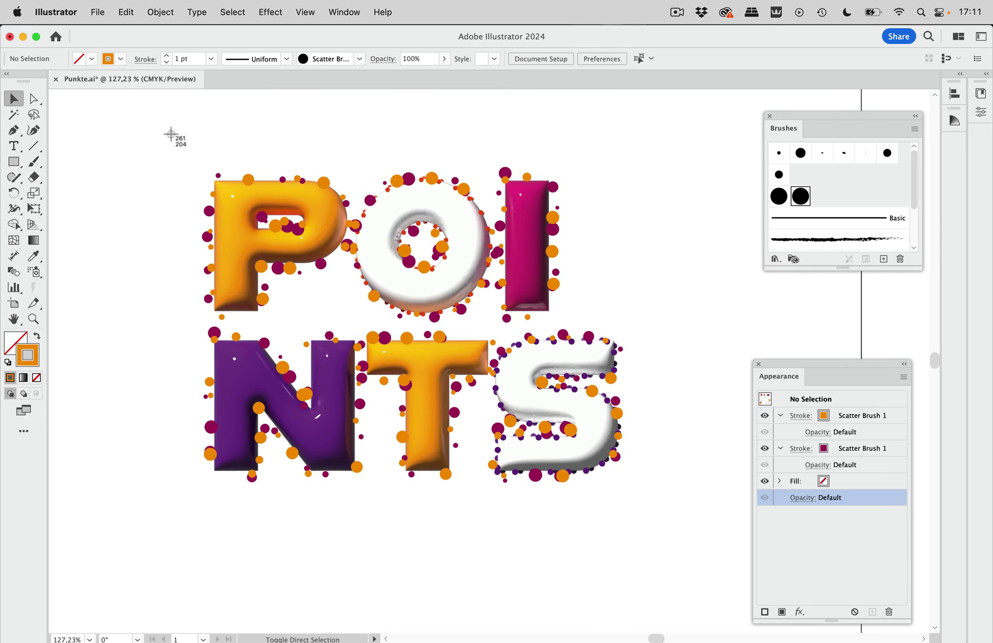
drag(170, 134, 659, 539)
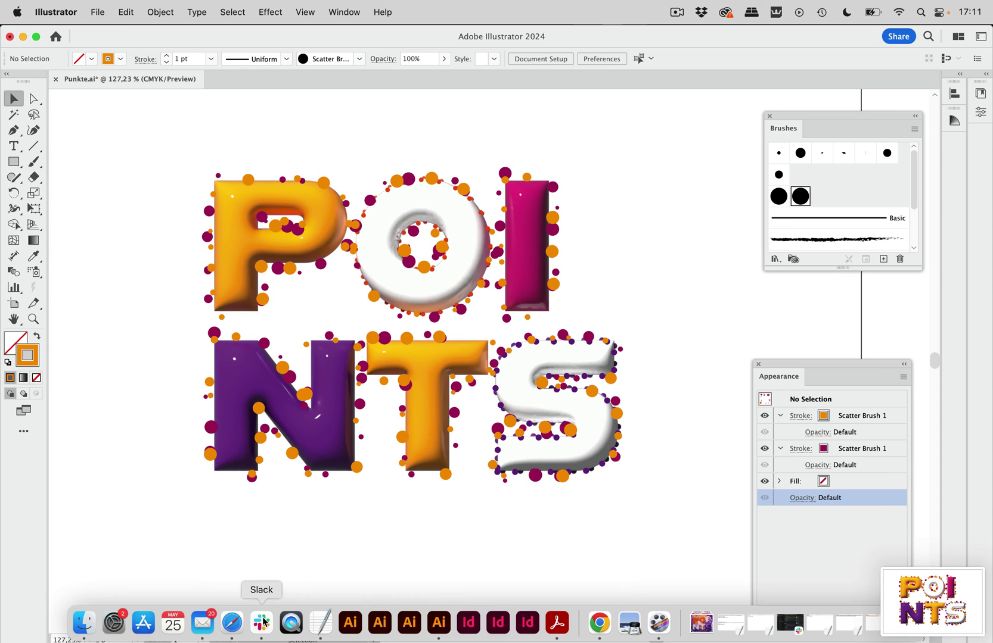
click(233, 624)
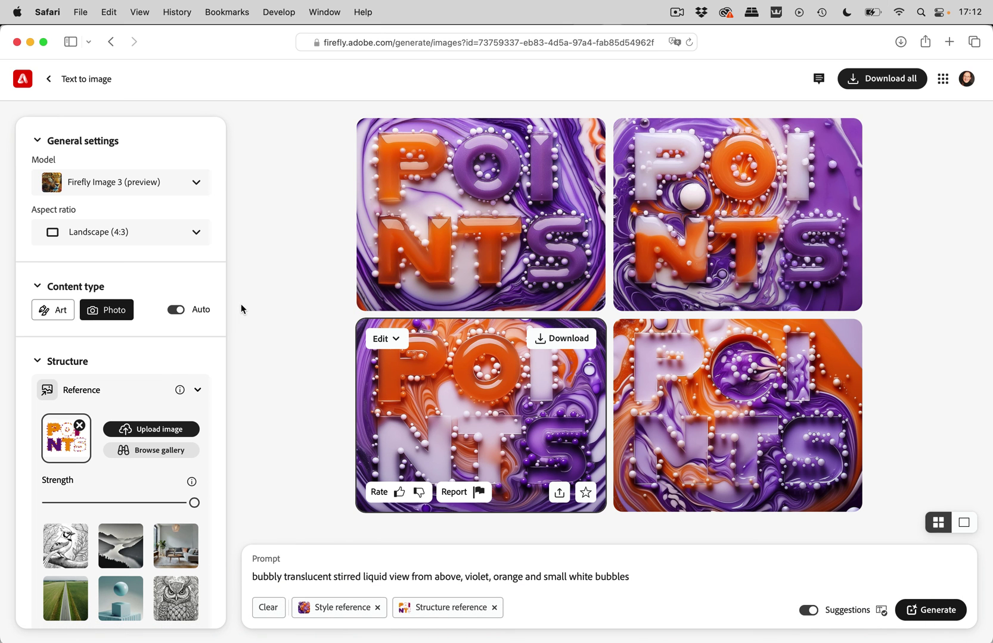
Try to generate images with Screenshot 2024-05-25 at 17.11.57 uploaded as the structure reference
click(115, 424)
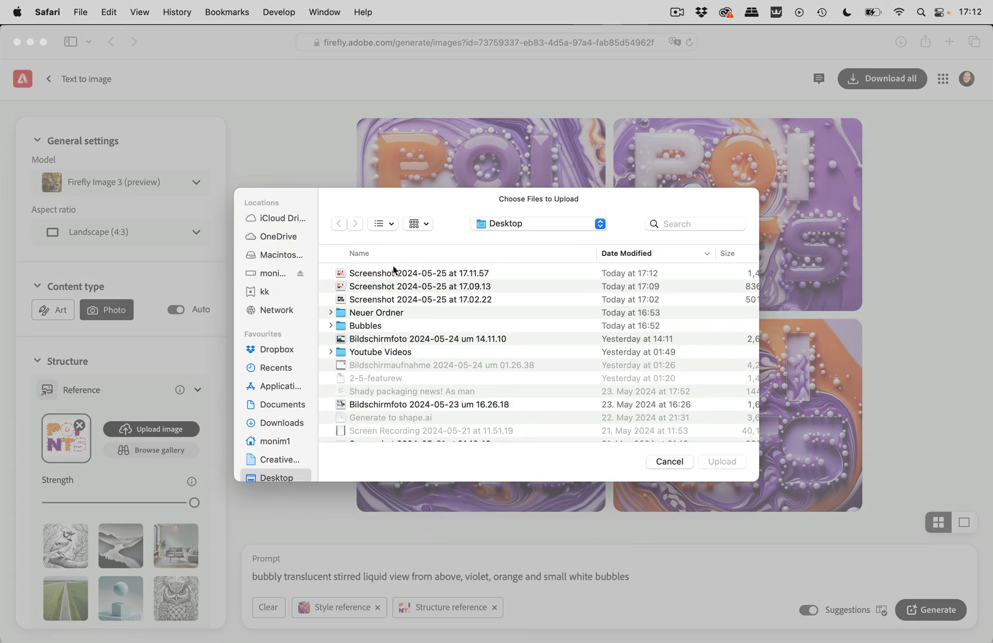
click(388, 276)
key(space)
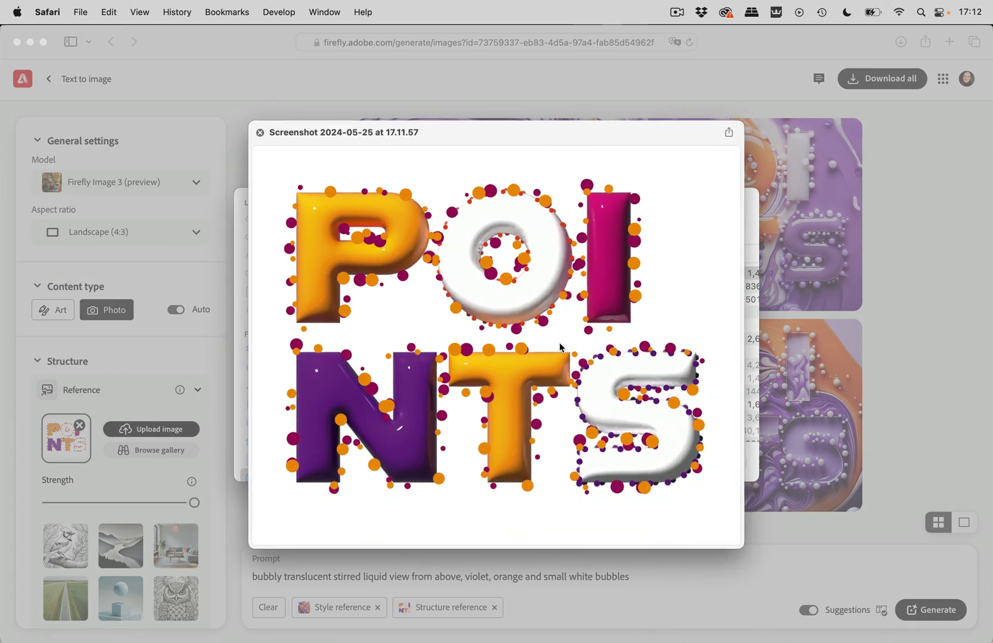
key(space)
click(721, 463)
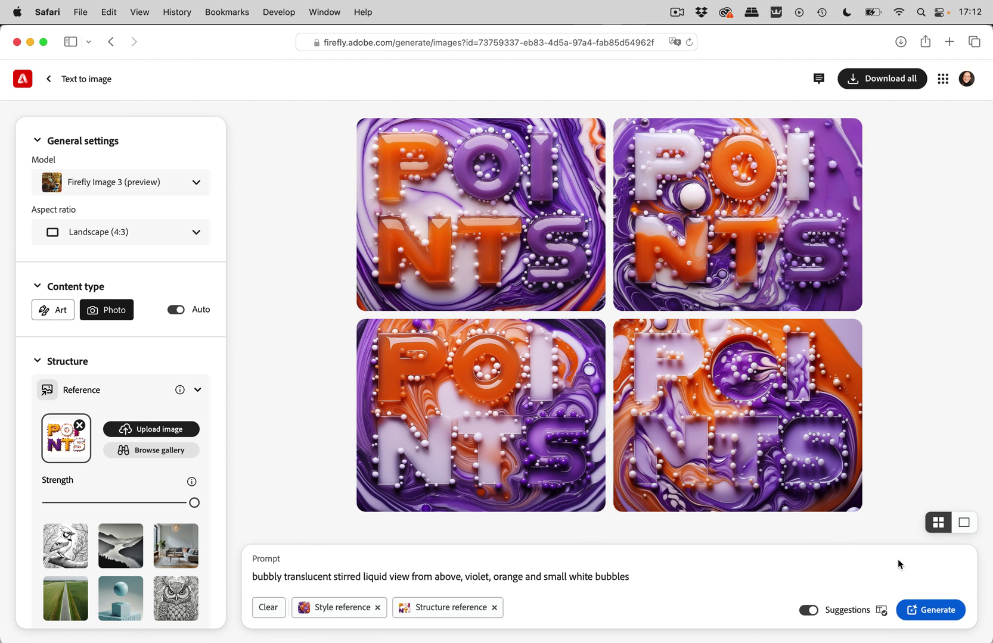
click(929, 610)
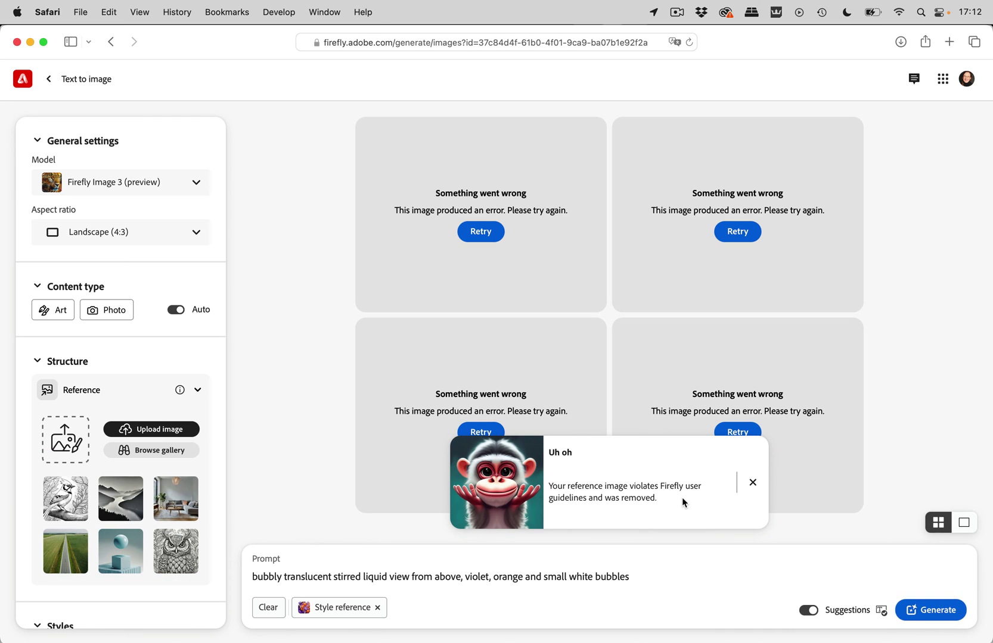
click(752, 482)
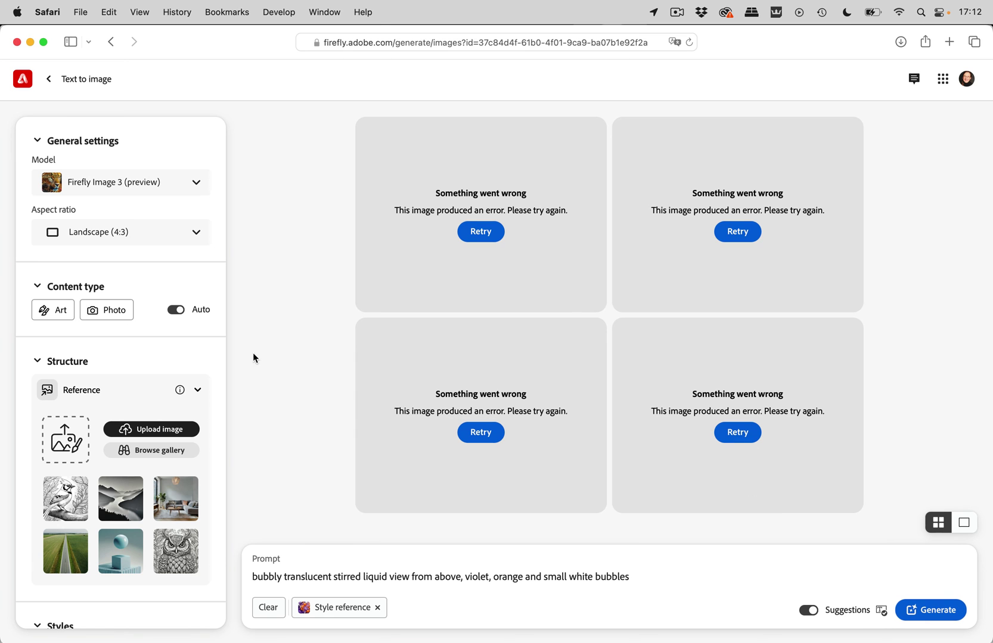
Upload Bildschirmfoto 2024-05-25 um 16.28.07 from the Bubbles folder as the structure reference and generate images
click(170, 431)
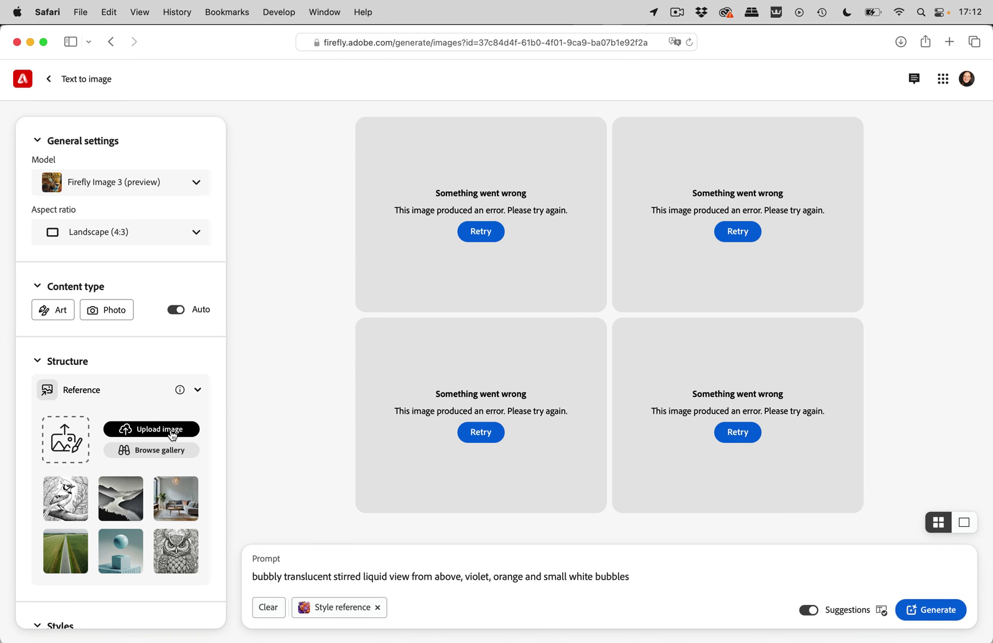
double_click(386, 325)
key(space)
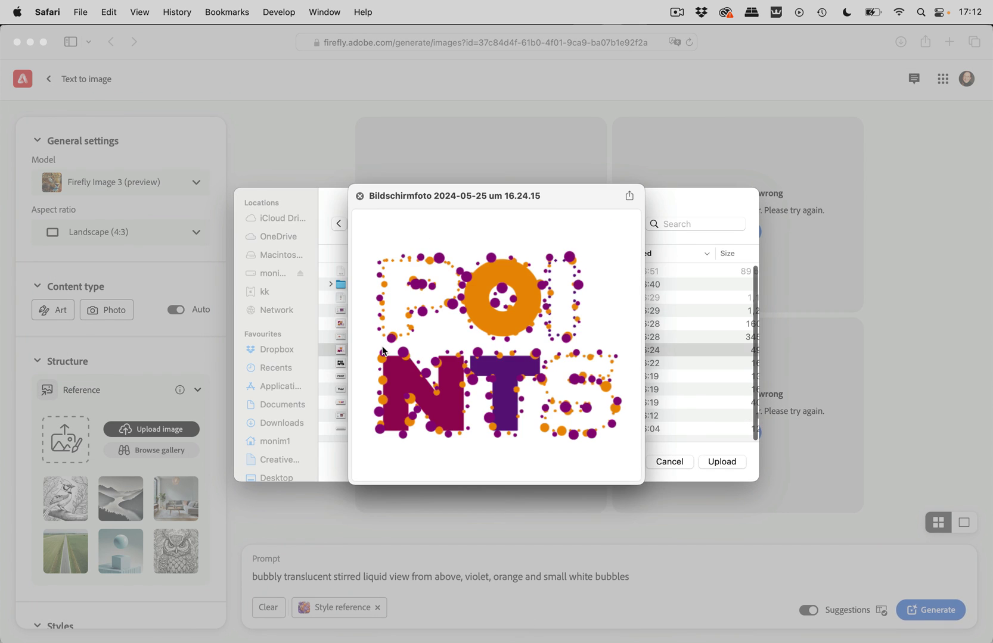
key(space)
click(389, 327)
key(space)
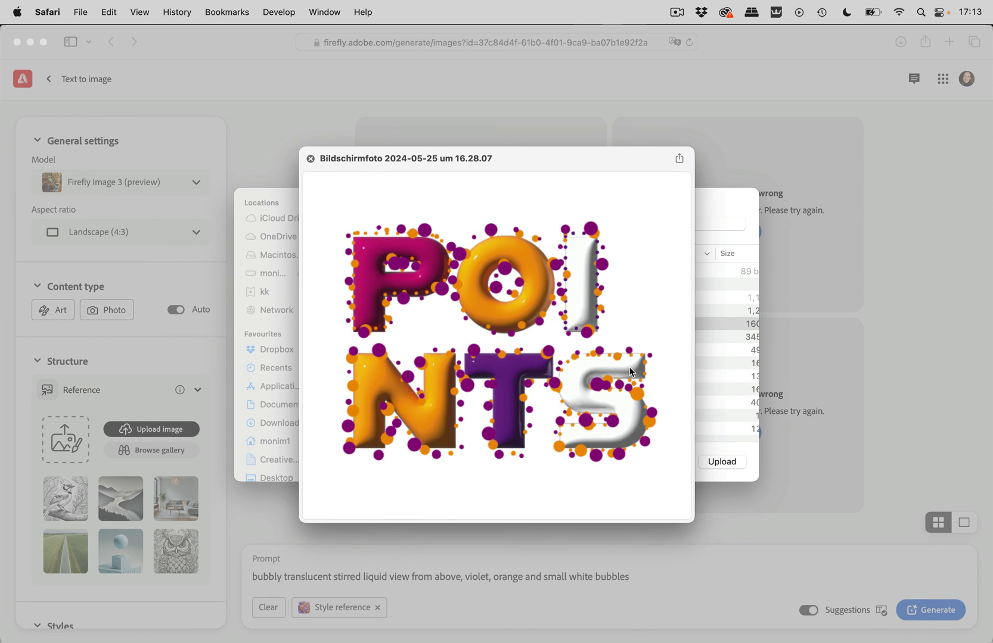
key(space)
click(722, 463)
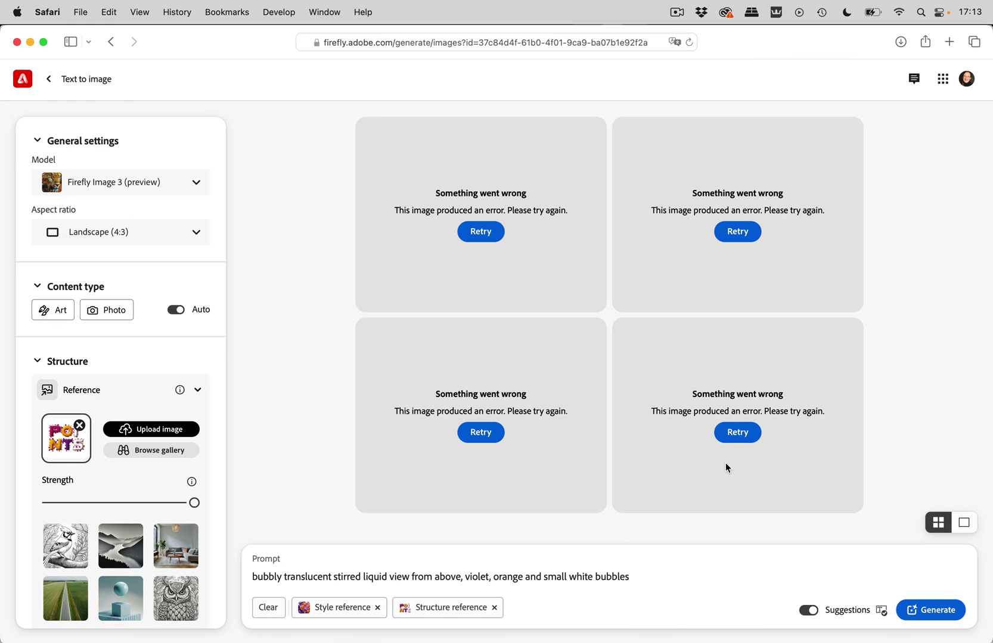
click(930, 611)
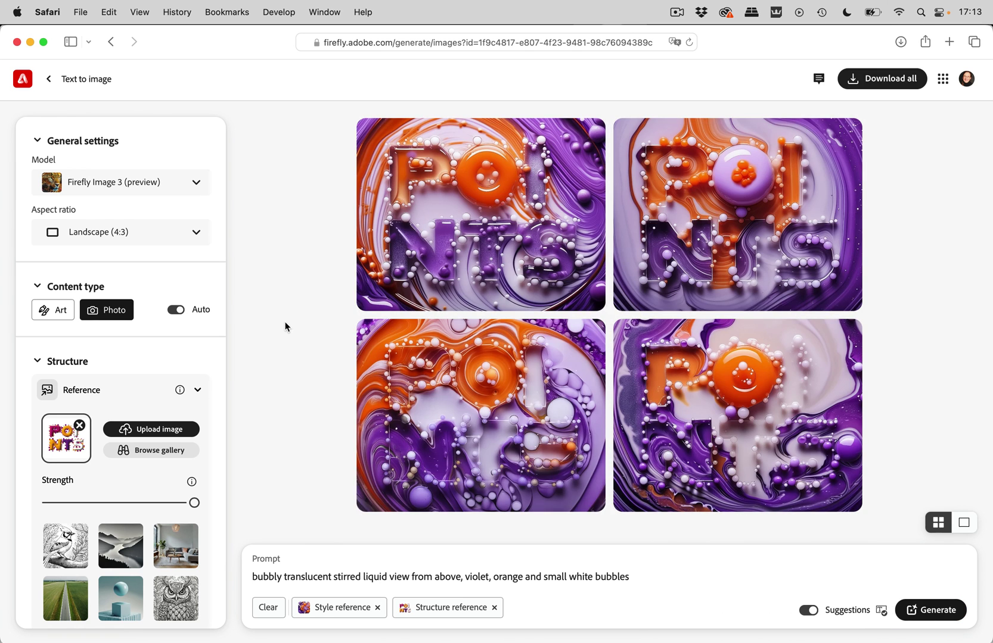
Add the Synthwave movement from the style effects to the prompt
scroll(137, 348, down, 15)
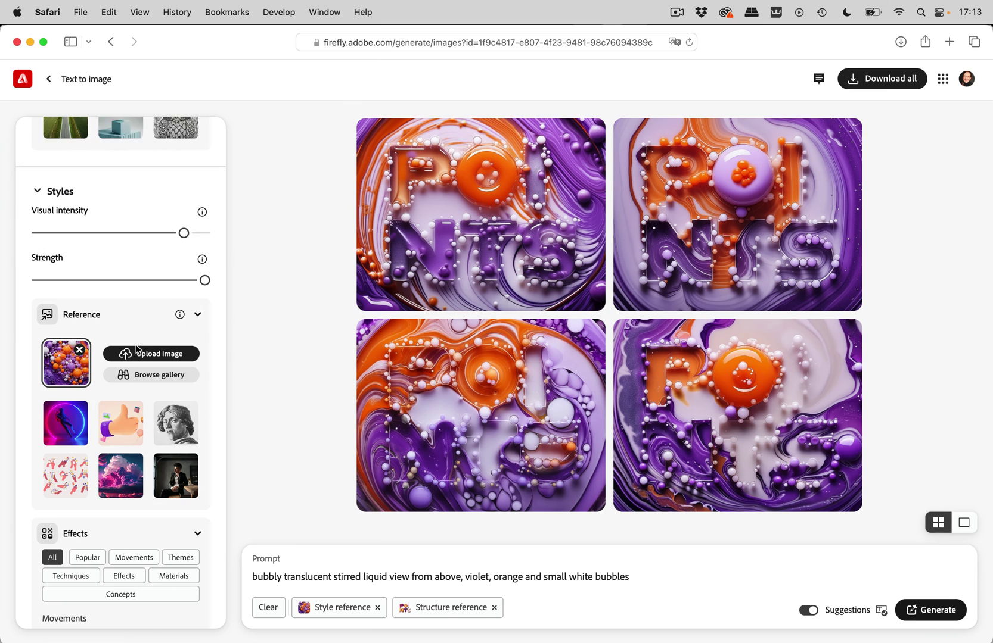
scroll(137, 349, down, 10)
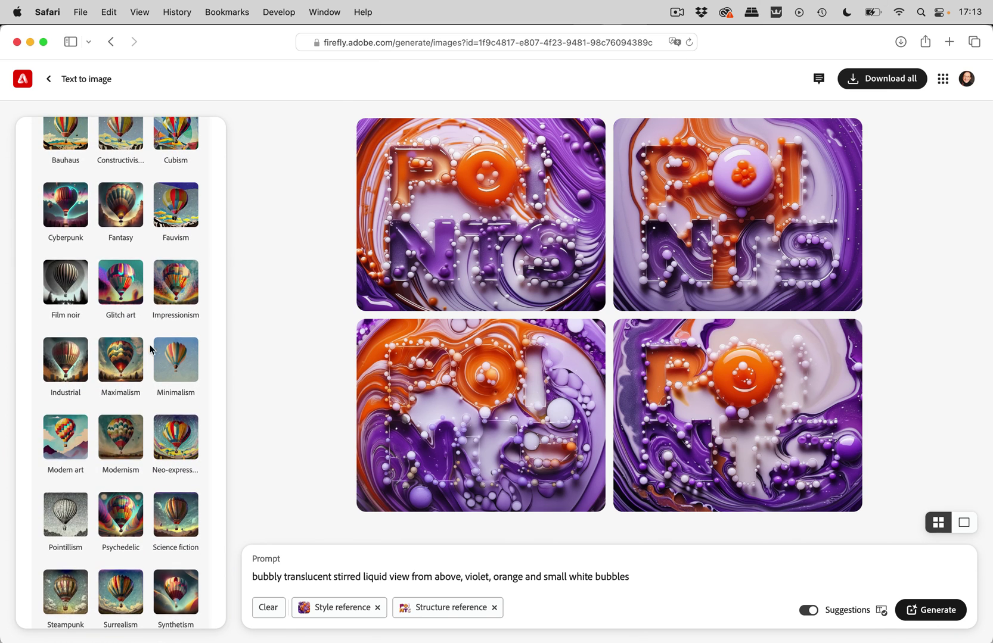
scroll(150, 351, up, 5)
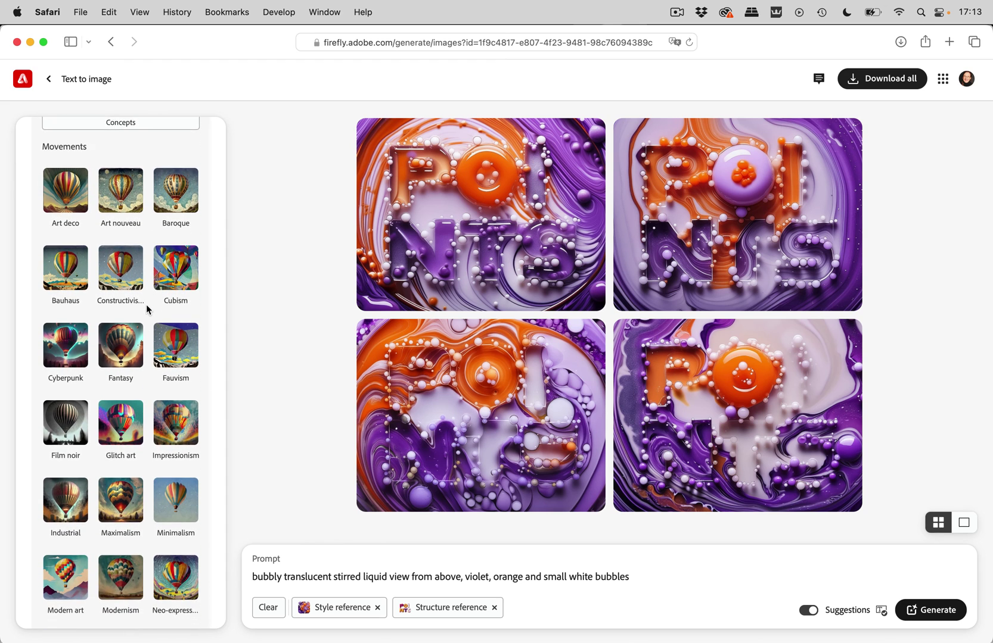
scroll(146, 309, down, 5)
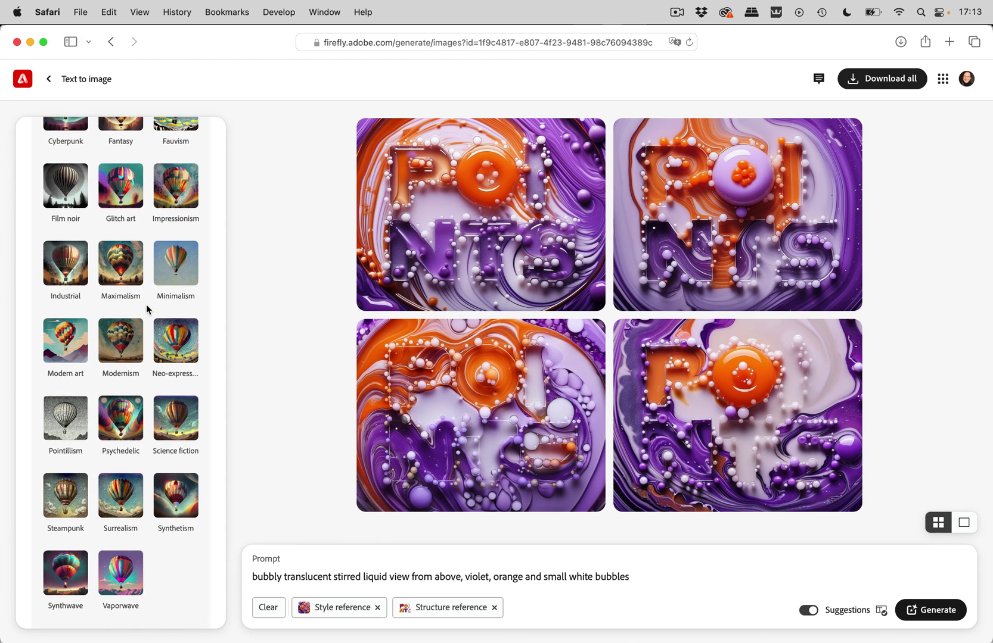
scroll(147, 308, down, 4)
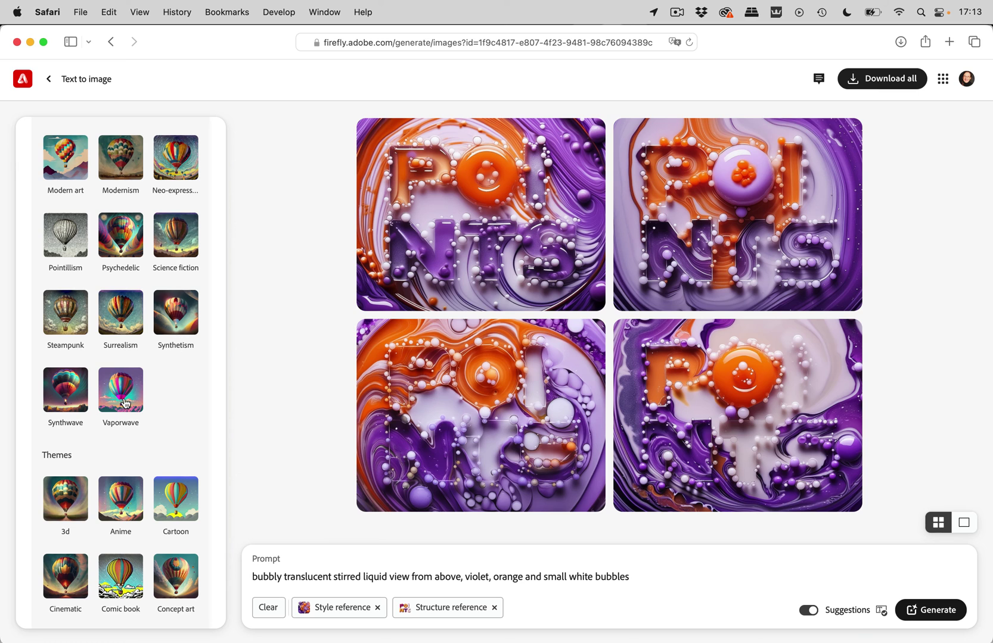
click(68, 395)
Add the Splash images theme to the prompt's style effects
scroll(198, 402, down, 3)
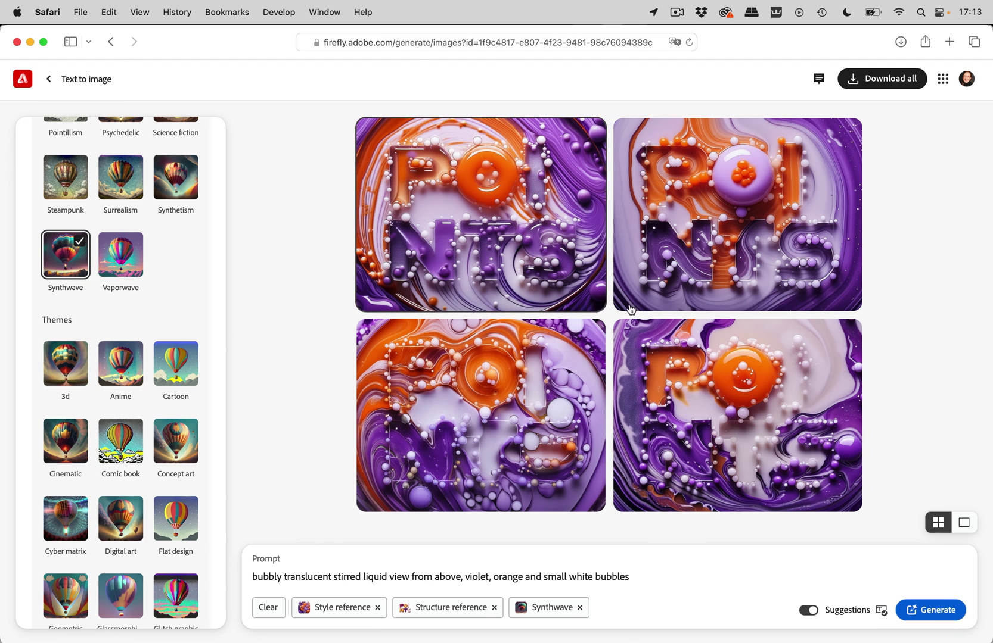
mouse_move(731, 409)
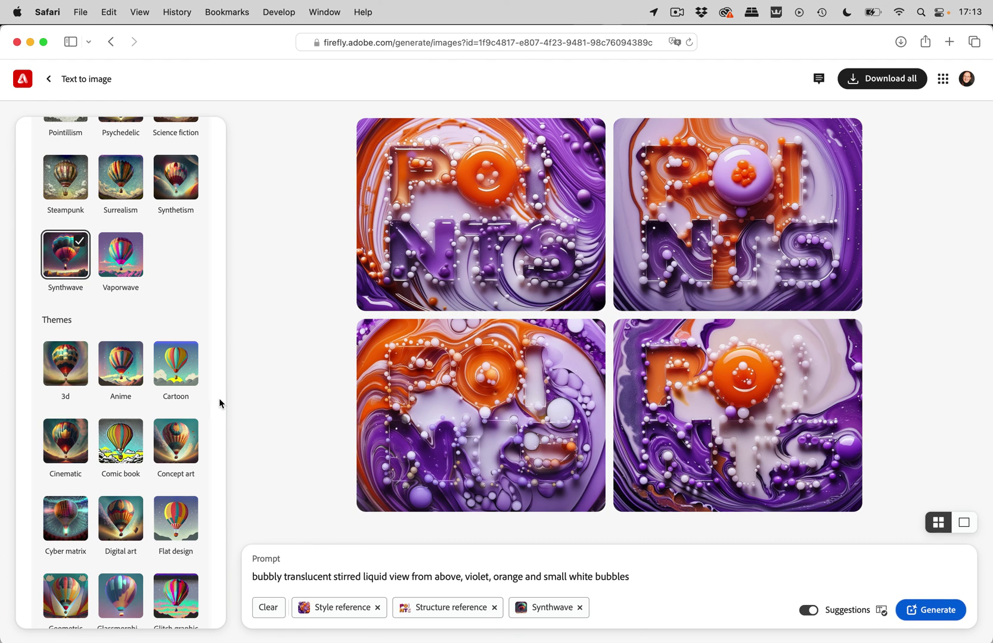
scroll(140, 413, down, 4)
scroll(141, 413, down, 5)
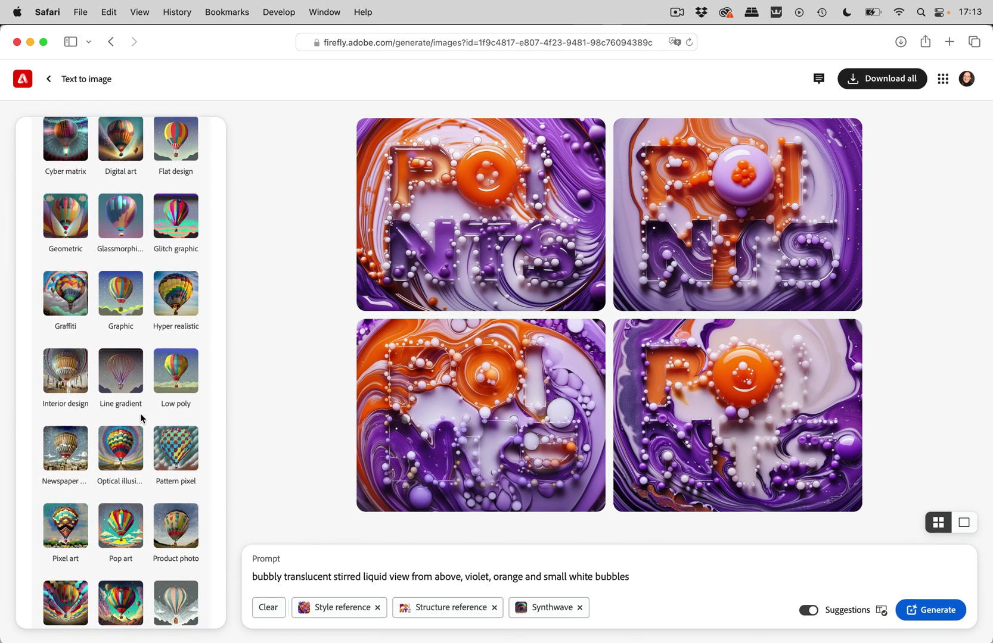
scroll(141, 413, down, 3)
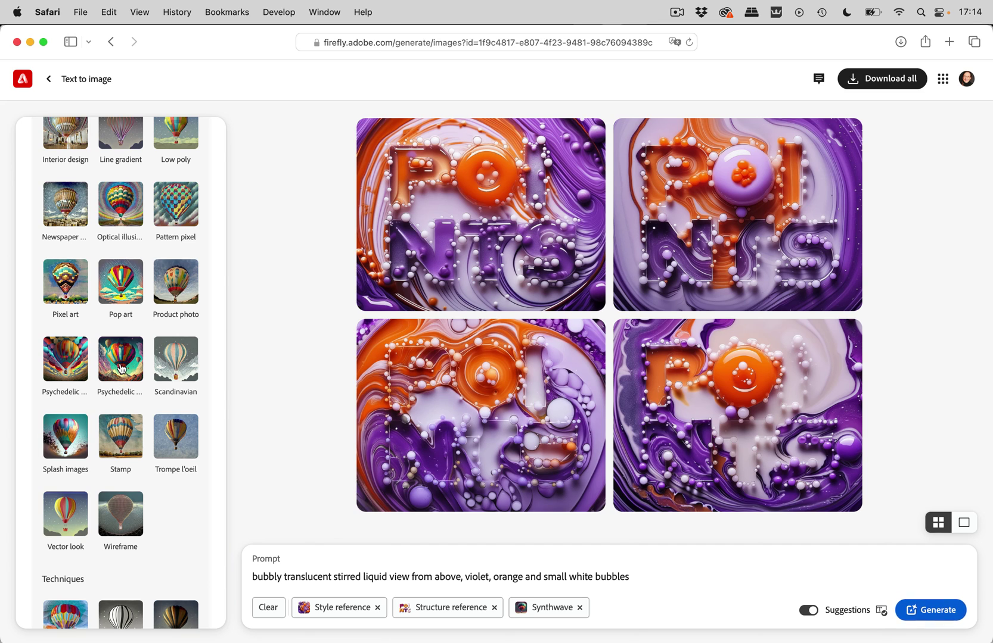
click(72, 442)
Add the Neon effect to the prompt alongside the chosen movement and theme
scroll(116, 451, down, 6)
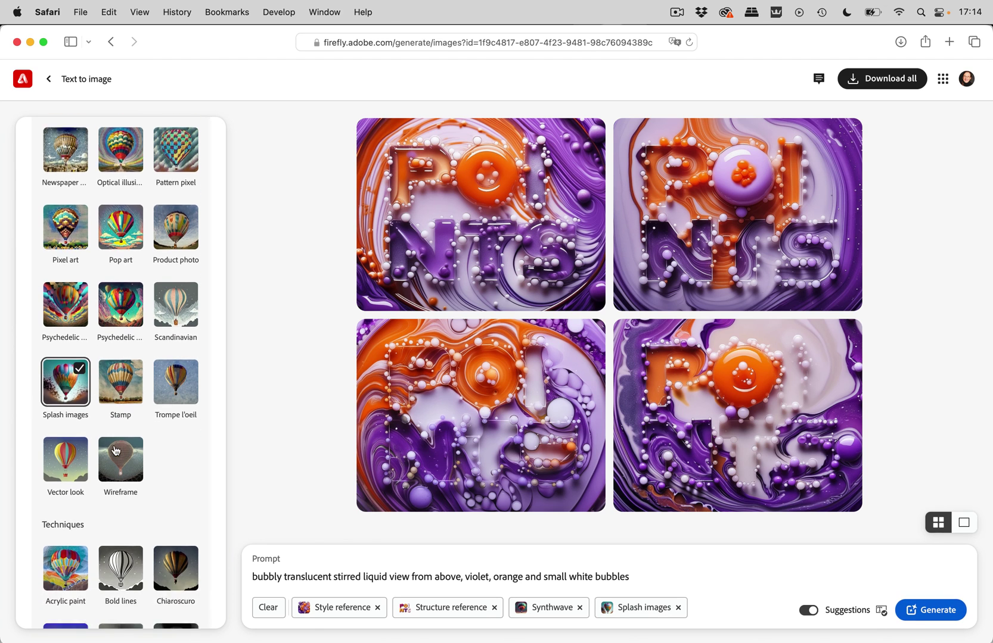
scroll(116, 451, down, 6)
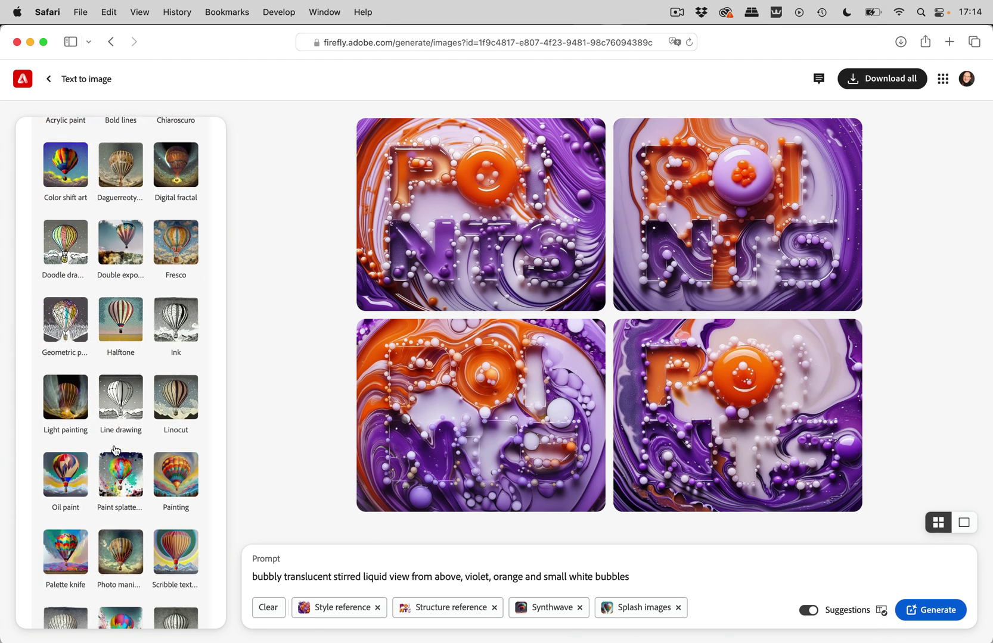
scroll(116, 450, down, 4)
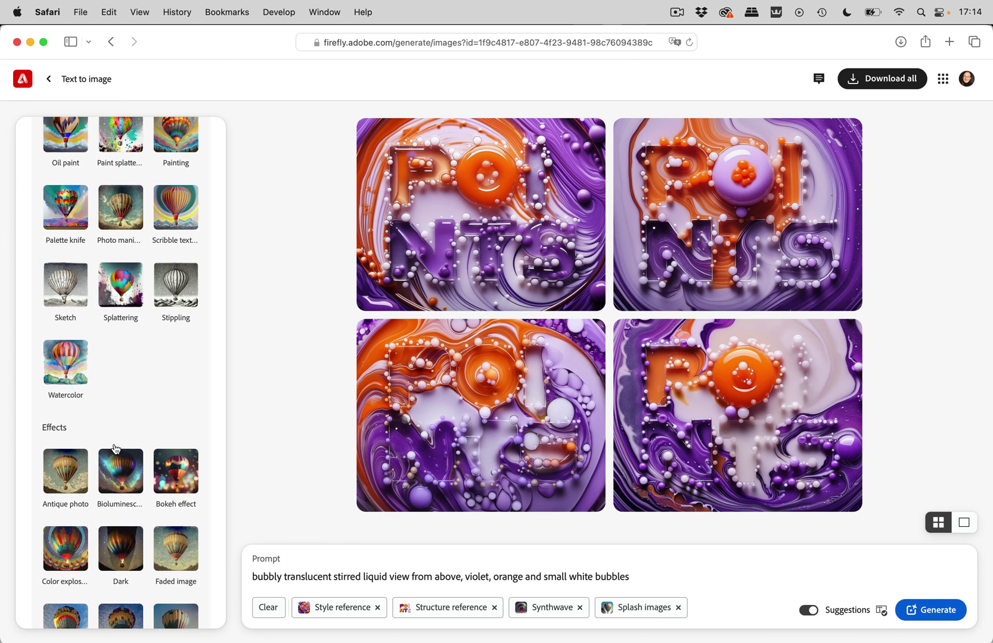
scroll(117, 449, down, 6)
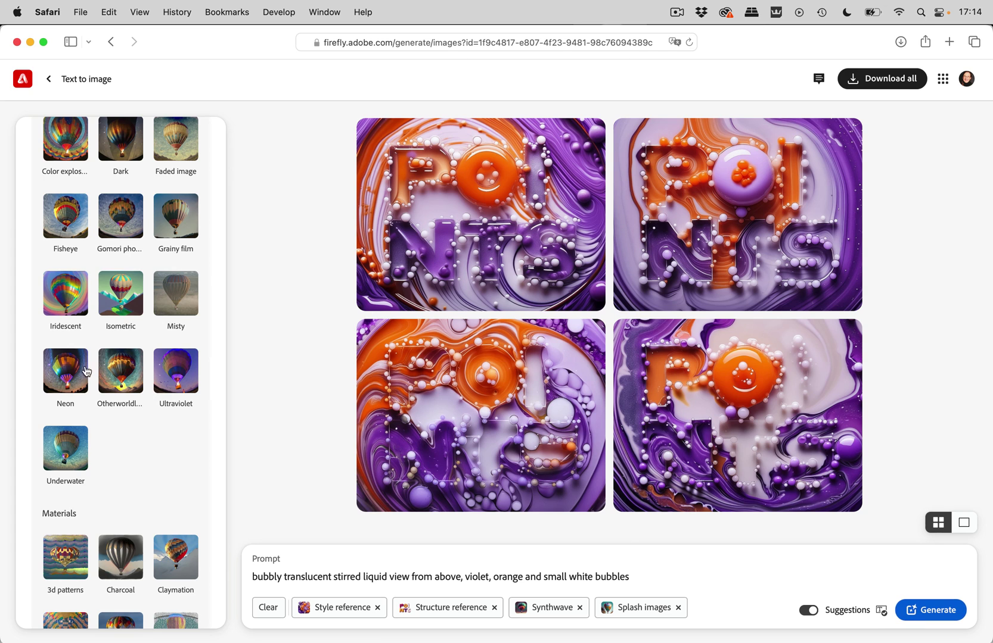
click(66, 374)
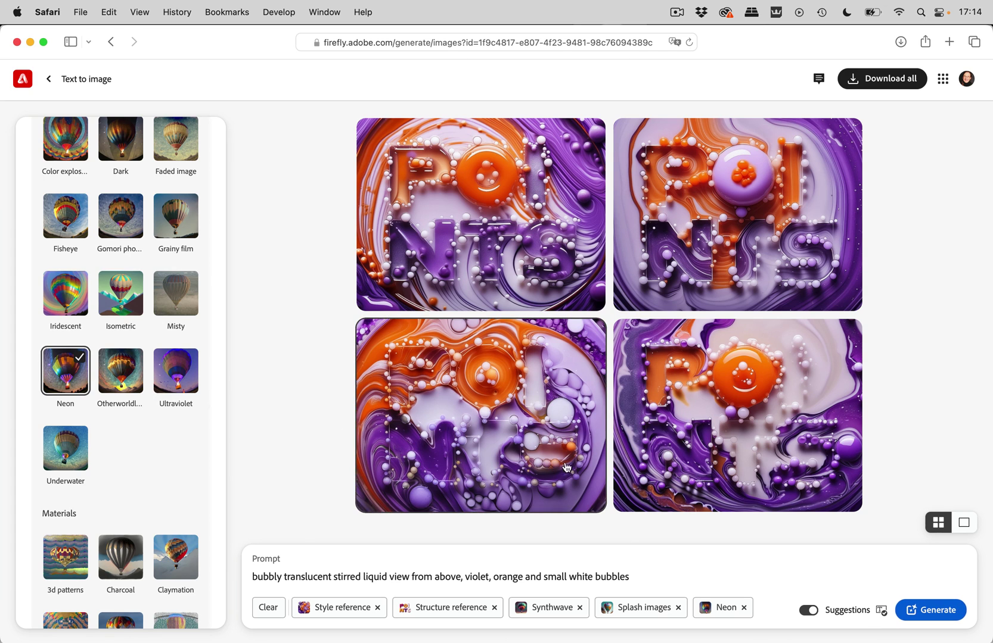
Generate images with the three added style effects, and then generate another set with the same settings
click(927, 611)
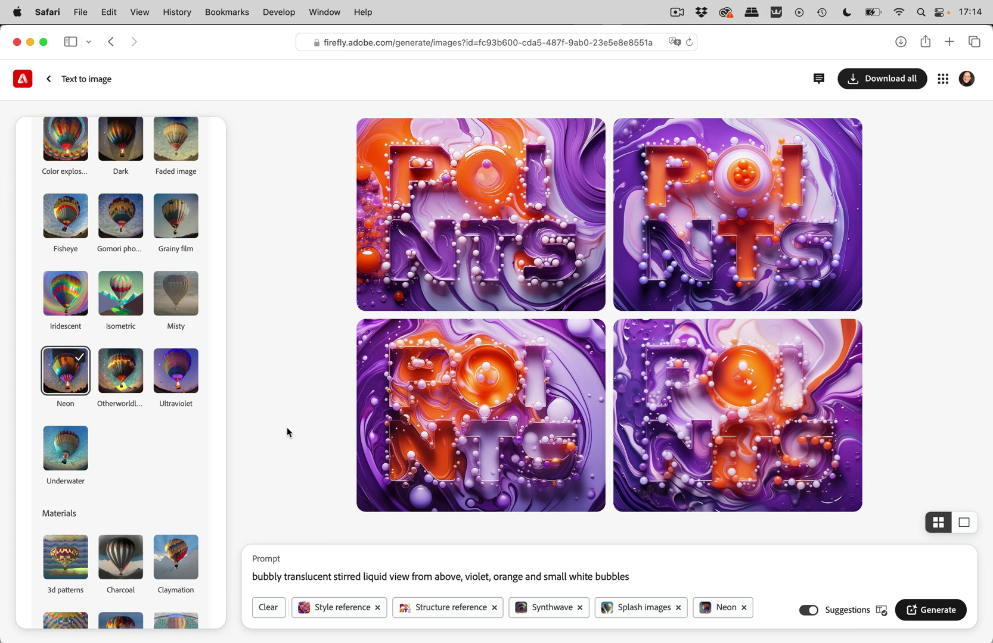
mouse_move(462, 427)
click(937, 614)
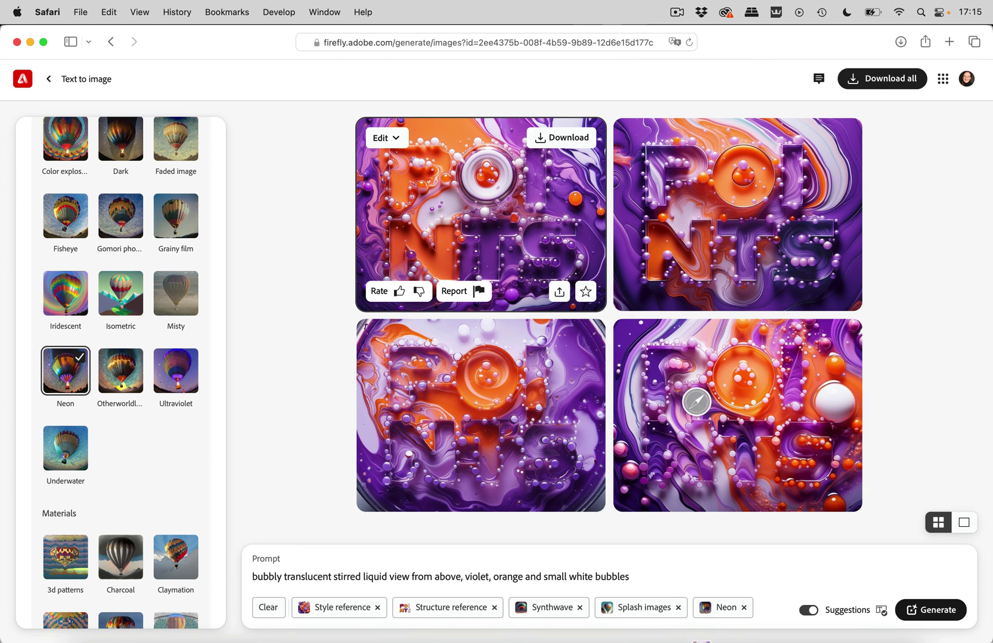
Preview the downloaded Firefly images numbered 17, 53 and 95 in Finder's Downloads folder, and return to Safari
right_click(701, 622)
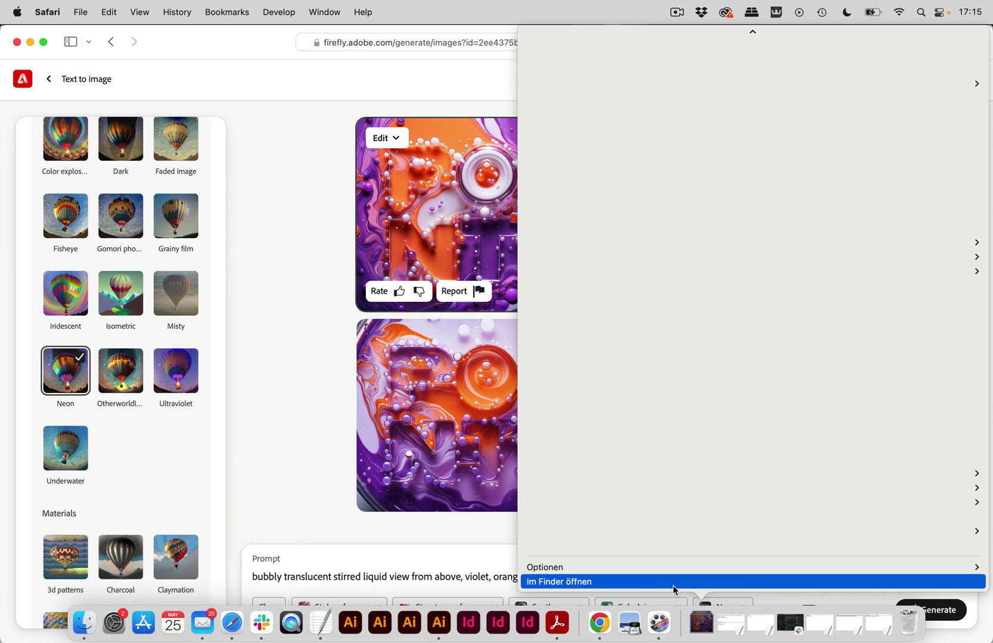
click(668, 585)
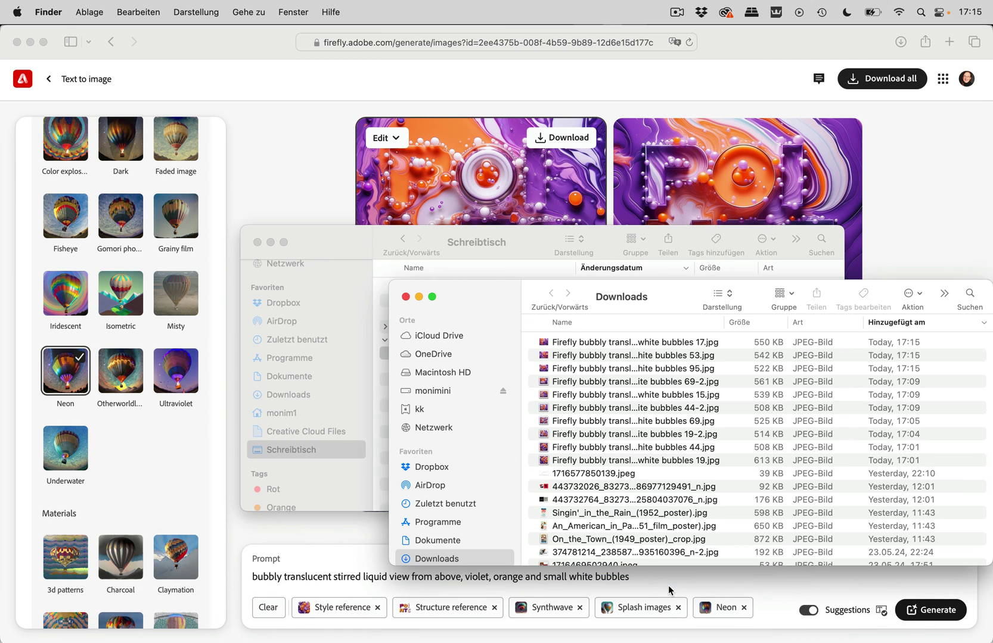
click(604, 341)
key(space)
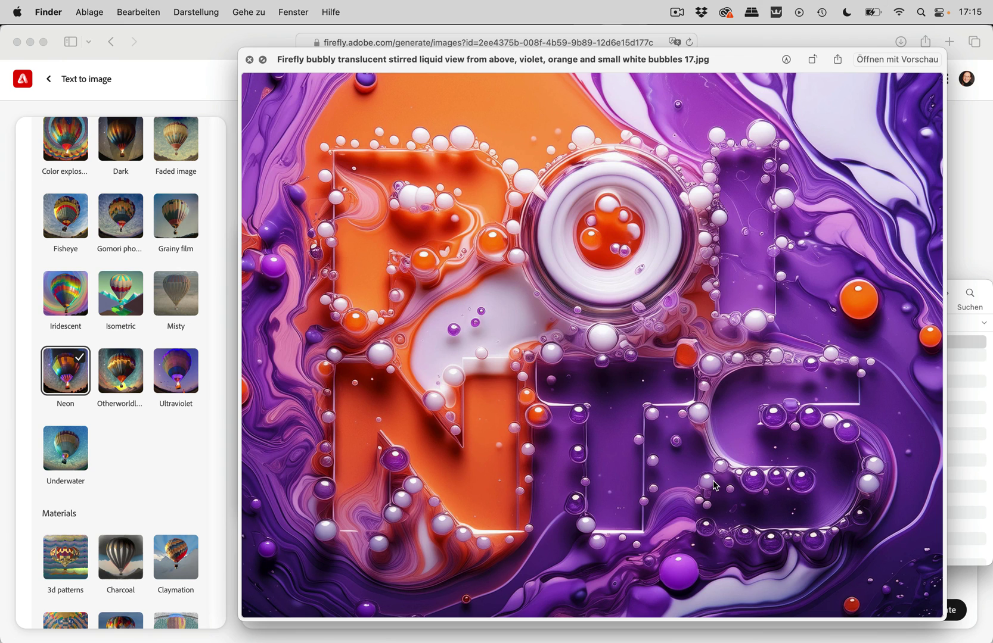
key(Down)
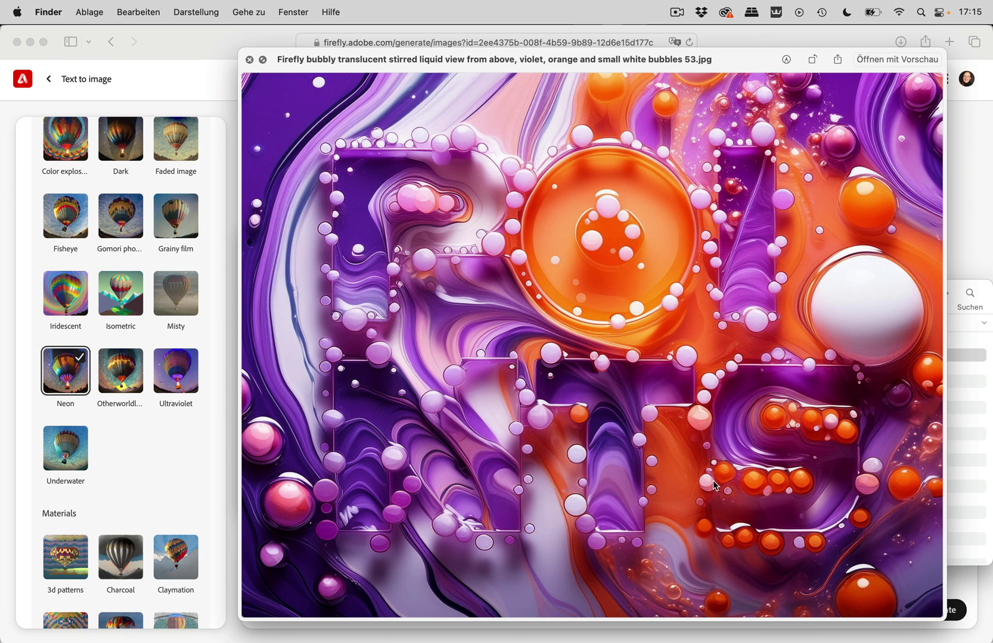
key(Down)
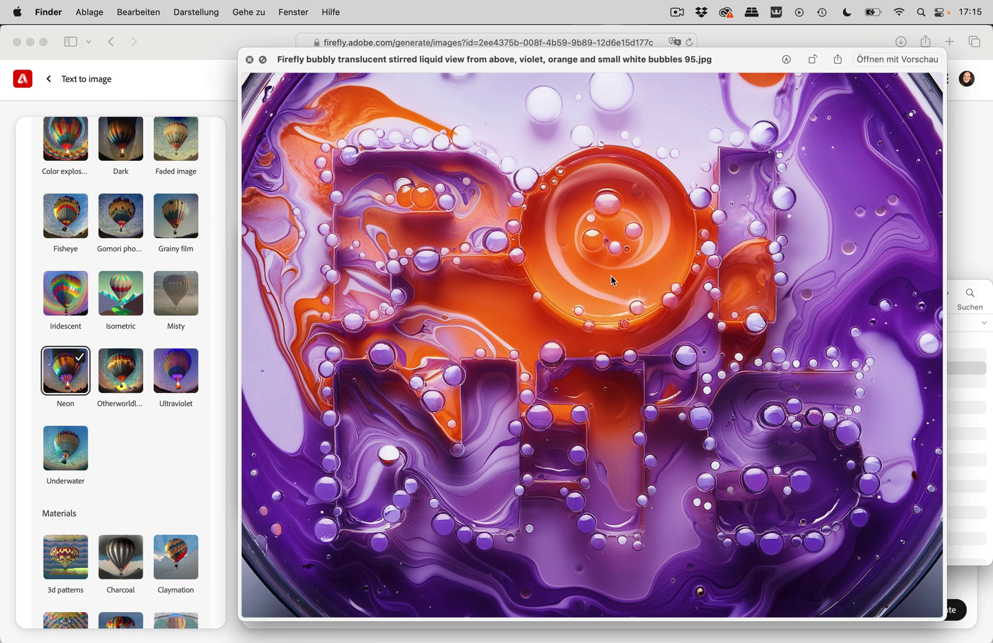
key(space)
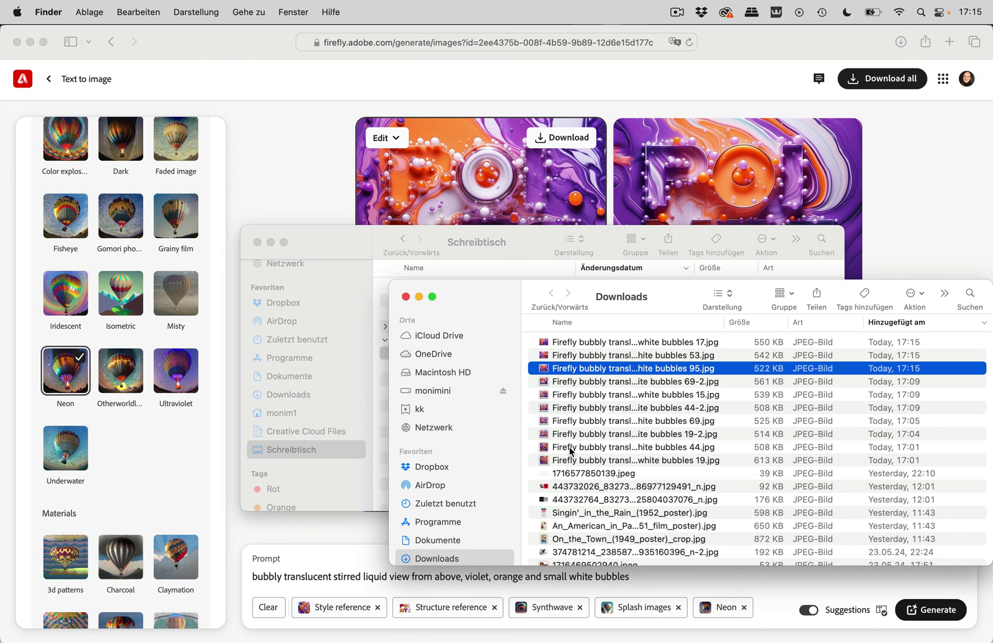
click(313, 182)
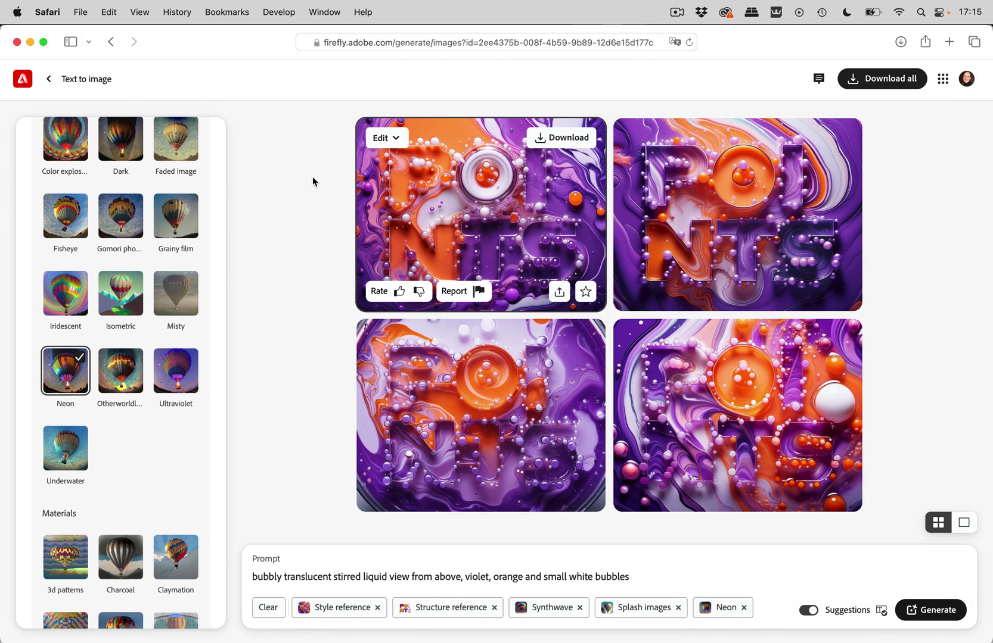